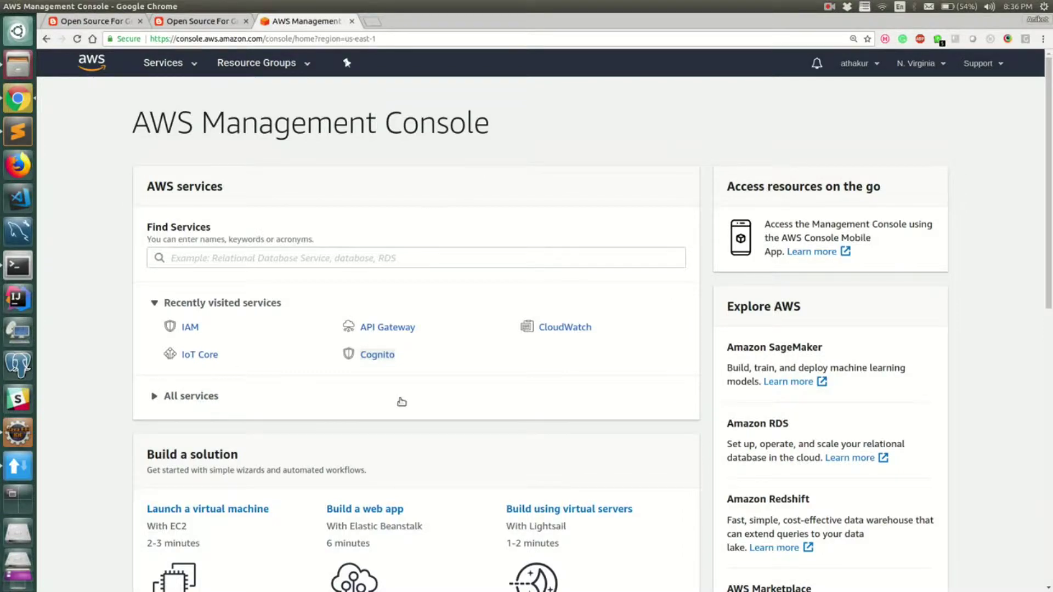
Step: Open Cognito from the Recently visited services on the console home
{"action": "left_click", "coordinate": [377, 357]}
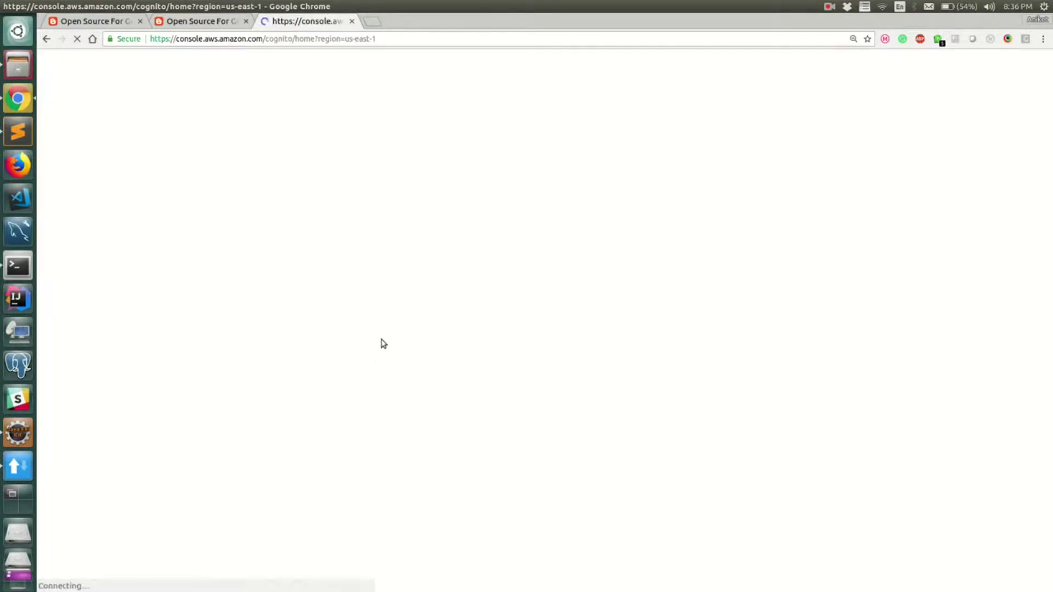
Step: Scroll through the Cognito getting-started page that offers user pools and identity pools
{"action": "scroll", "coordinate": [435, 303], "scroll_direction": "down", "scroll_amount": 3}
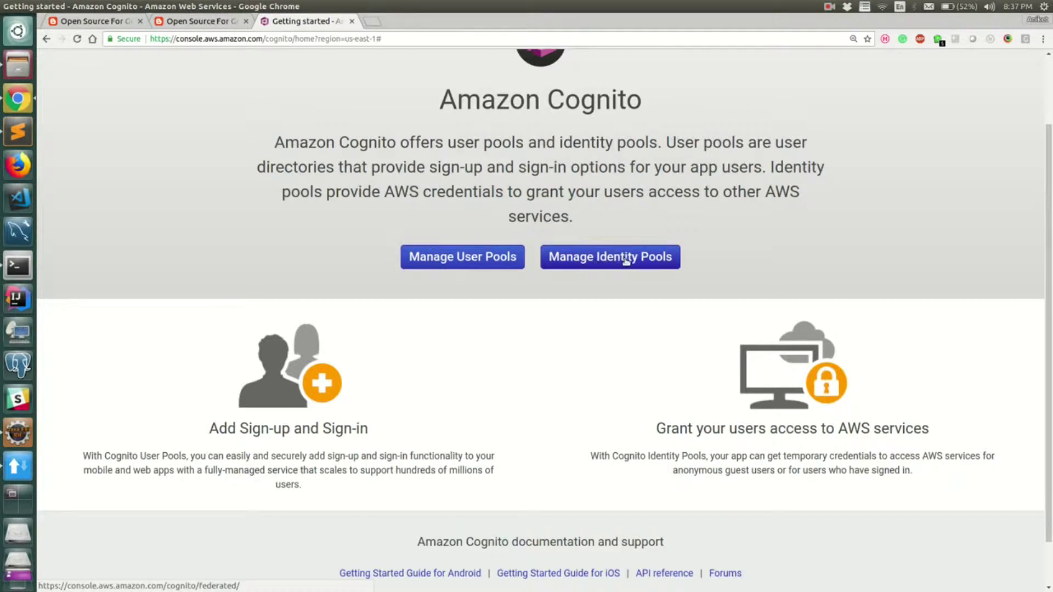
Step: Read the opensourceforgeeks post comparing Cognito user pools and identity pools down to its related links
{"action": "left_click", "coordinate": [117, 21]}
{"action": "scroll", "coordinate": [252, 210], "scroll_direction": "up", "scroll_amount": 3}
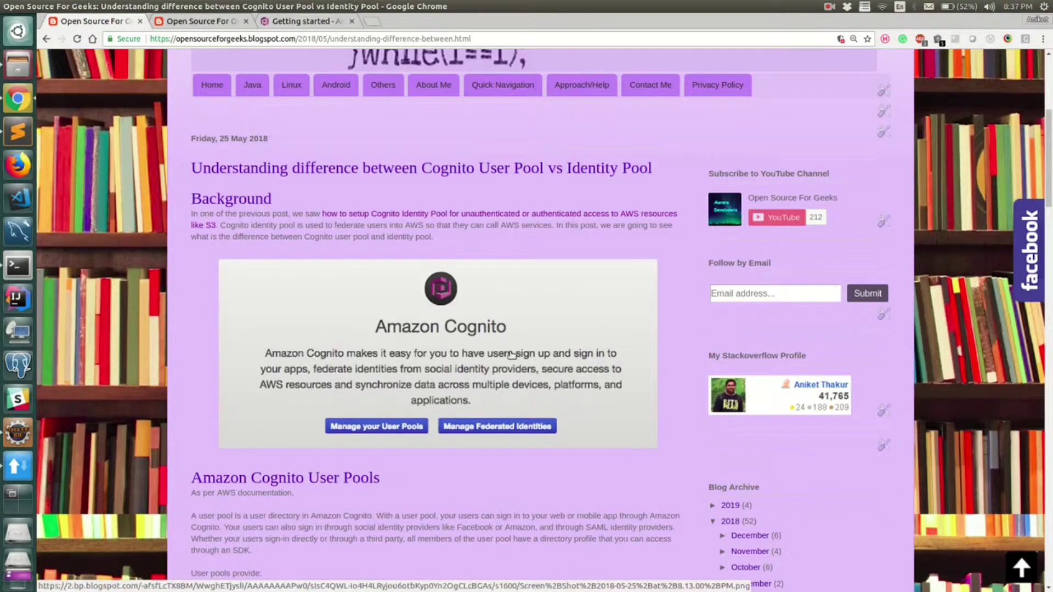
{"action": "scroll", "coordinate": [509, 354], "scroll_direction": "down", "scroll_amount": 5}
{"action": "scroll", "coordinate": [510, 355], "scroll_direction": "down", "scroll_amount": 3}
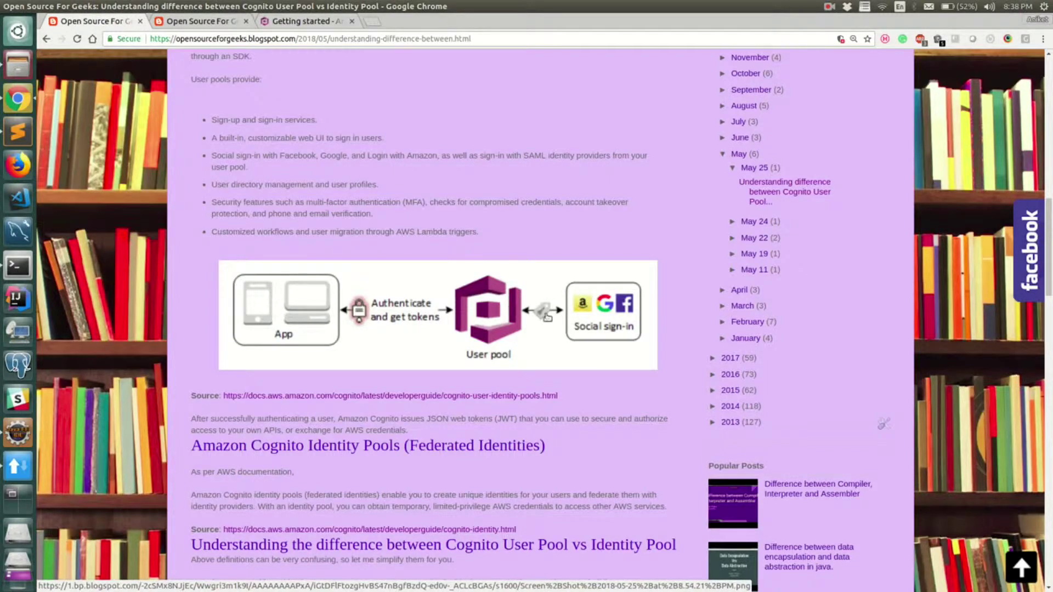
{"action": "scroll", "coordinate": [519, 388], "scroll_direction": "down", "scroll_amount": 10}
{"action": "scroll", "coordinate": [509, 401], "scroll_direction": "down", "scroll_amount": 15}
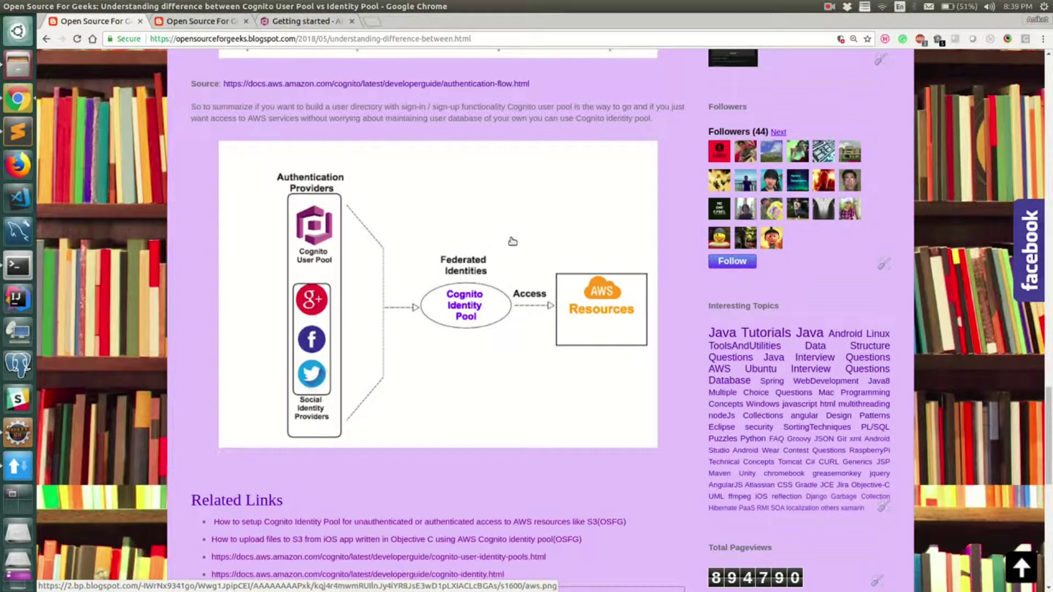
Step: From Manage User Pools, start a new user pool and enter its pool name
{"action": "left_click", "coordinate": [301, 23]}
{"action": "left_click", "coordinate": [469, 257]}
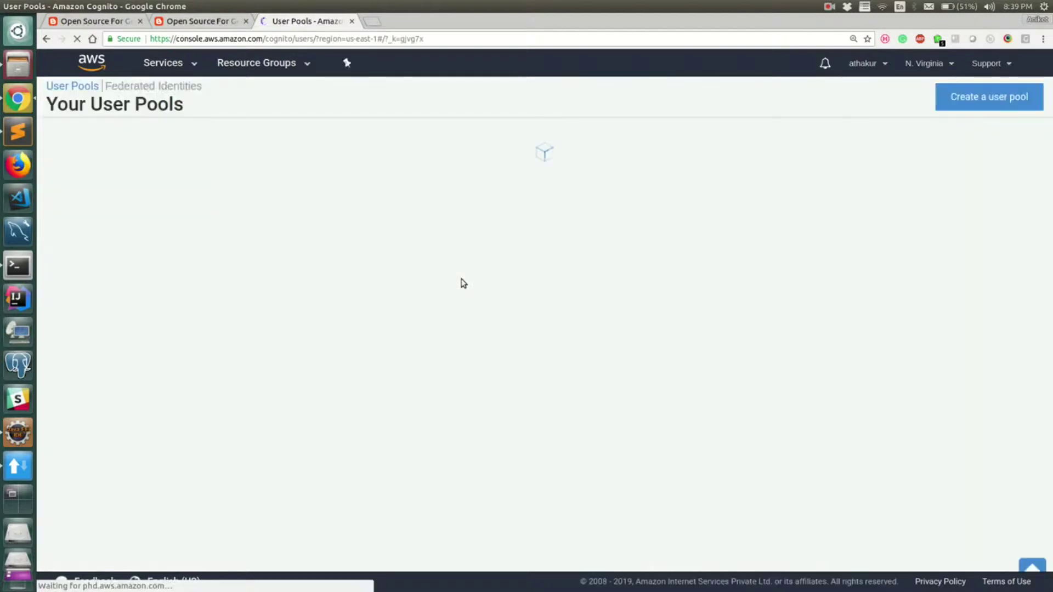
{"action": "left_click", "coordinate": [1014, 96]}
{"action": "left_click", "coordinate": [383, 226]}
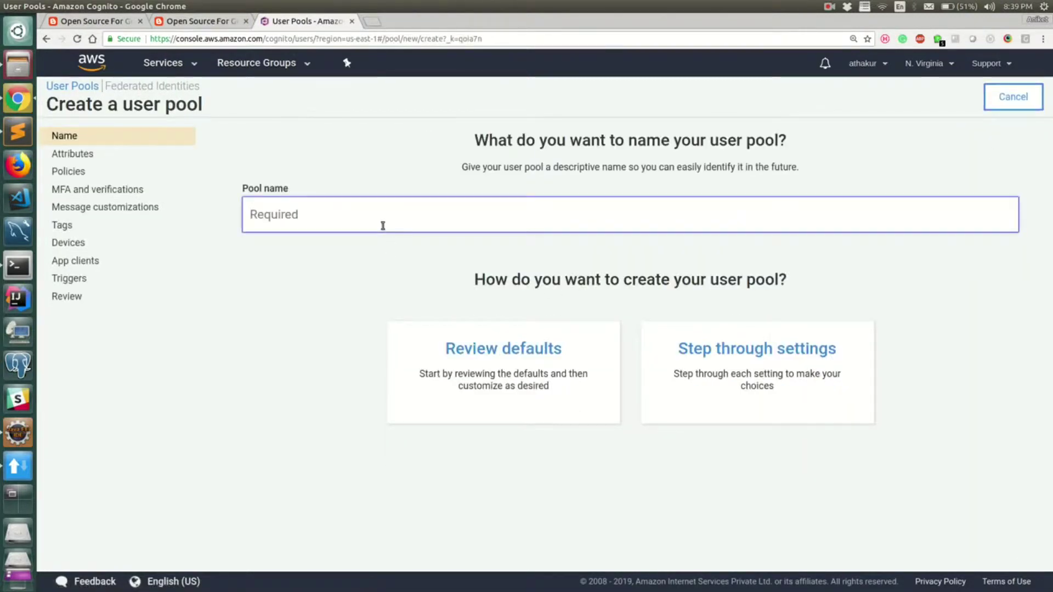
{"action": "type", "text": "athakur-userpool"}
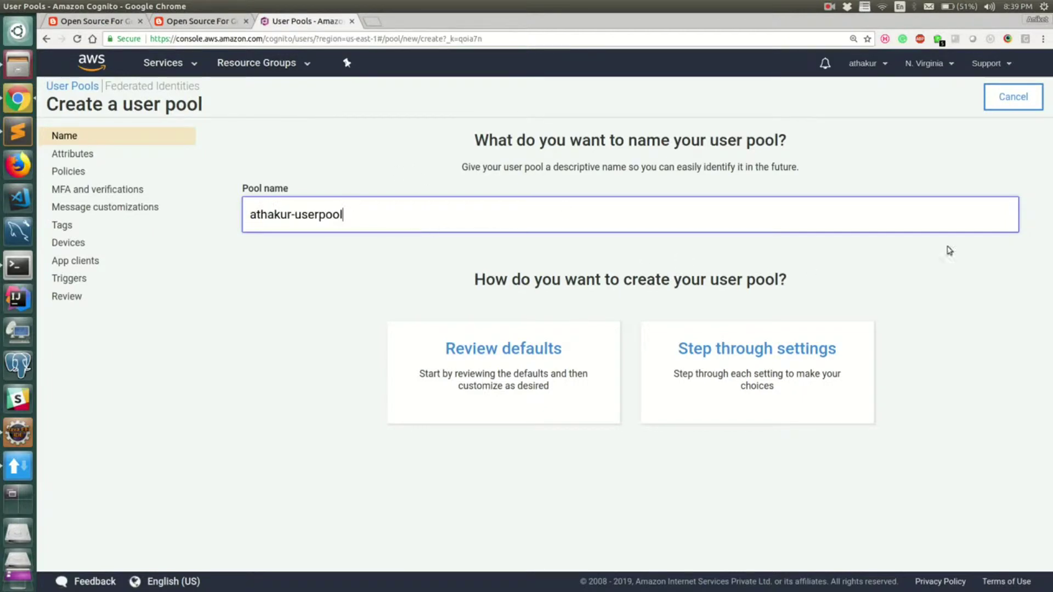
Step: Review the default pool settings and create the user pool
{"action": "left_click", "coordinate": [509, 347]}
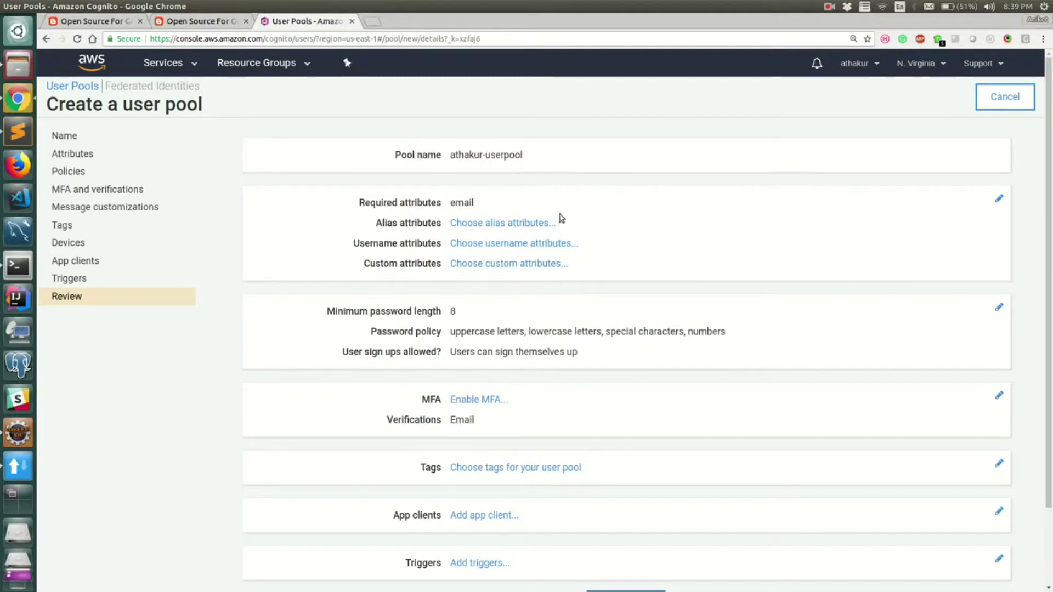
{"action": "scroll", "coordinate": [600, 396], "scroll_direction": "down", "scroll_amount": 1}
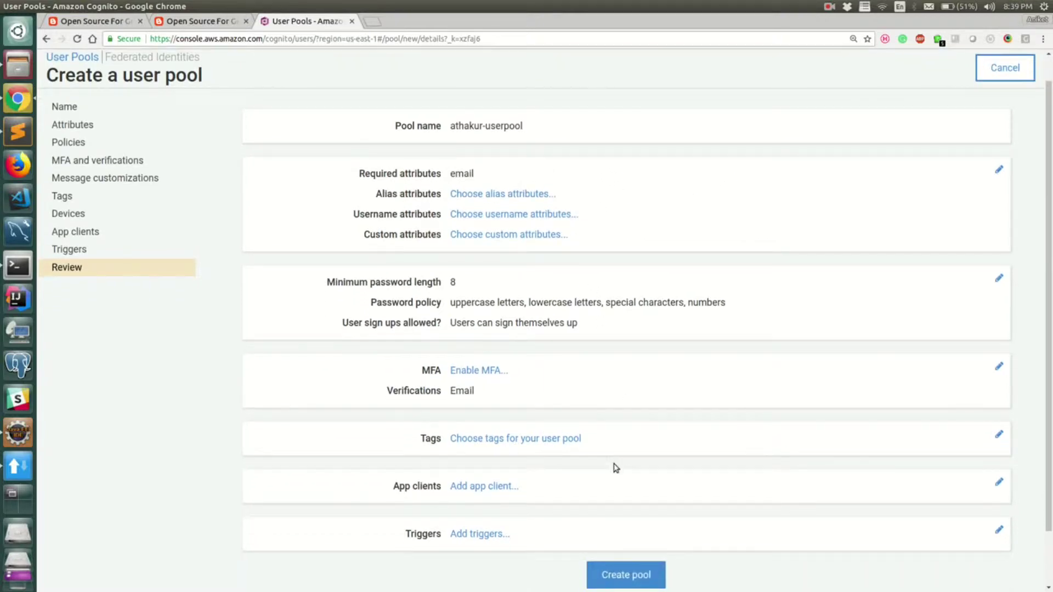
{"action": "scroll", "coordinate": [598, 465], "scroll_direction": "down", "scroll_amount": 2}
{"action": "scroll", "coordinate": [506, 332], "scroll_direction": "up", "scroll_amount": 4}
{"action": "scroll", "coordinate": [506, 329], "scroll_direction": "down", "scroll_amount": 4}
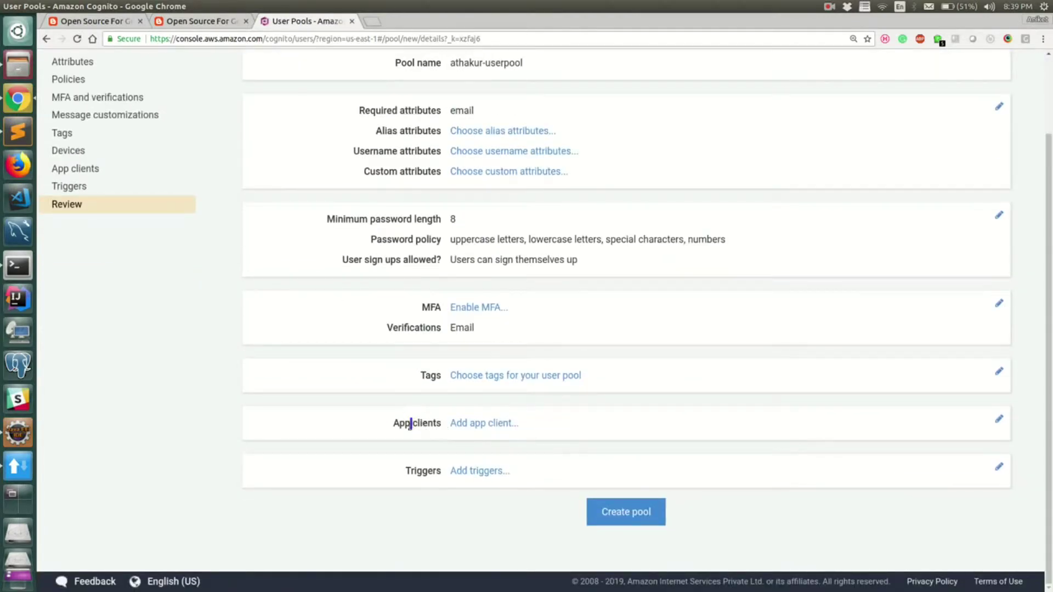
{"action": "scroll", "coordinate": [488, 427], "scroll_direction": "up", "scroll_amount": 2}
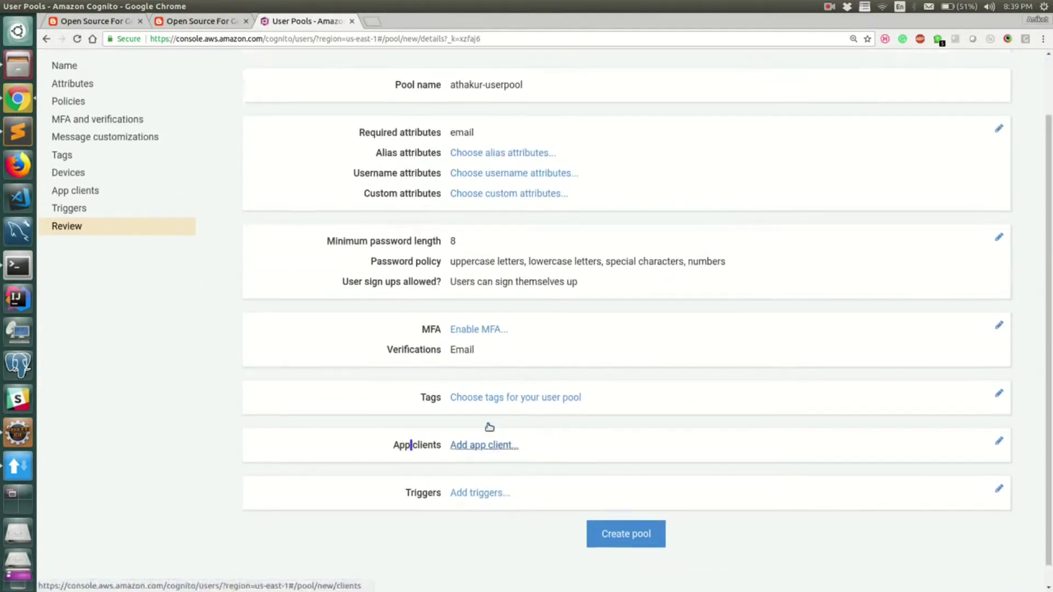
{"action": "scroll", "coordinate": [631, 296], "scroll_direction": "down", "scroll_amount": 2}
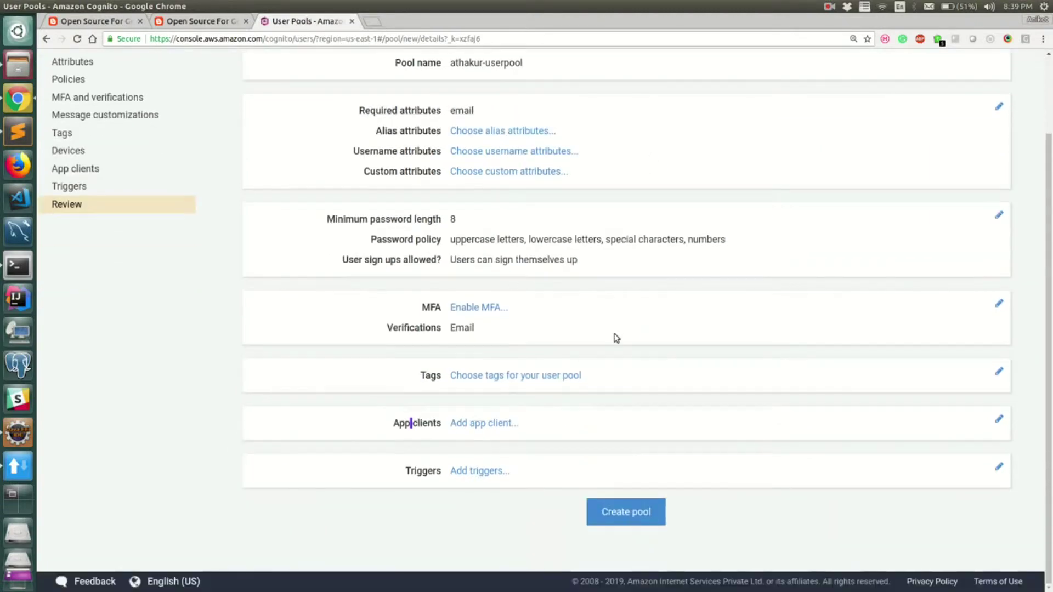
{"action": "left_click", "coordinate": [647, 515]}
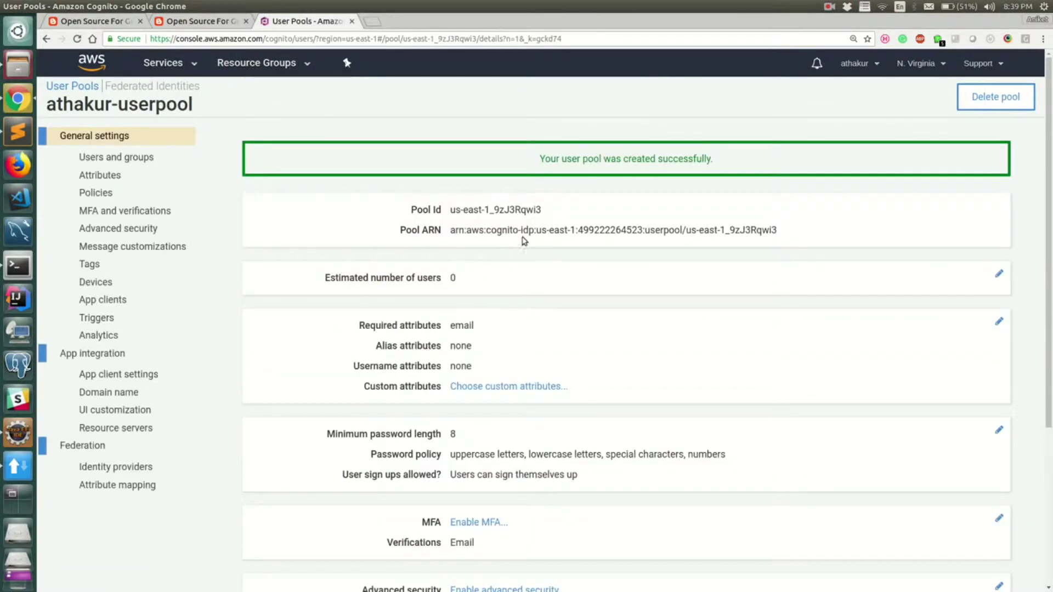
Step: Copy the new user pool's Pool Id
{"action": "left_click_drag", "start_coordinate": [452, 210], "coordinate": [636, 206]}
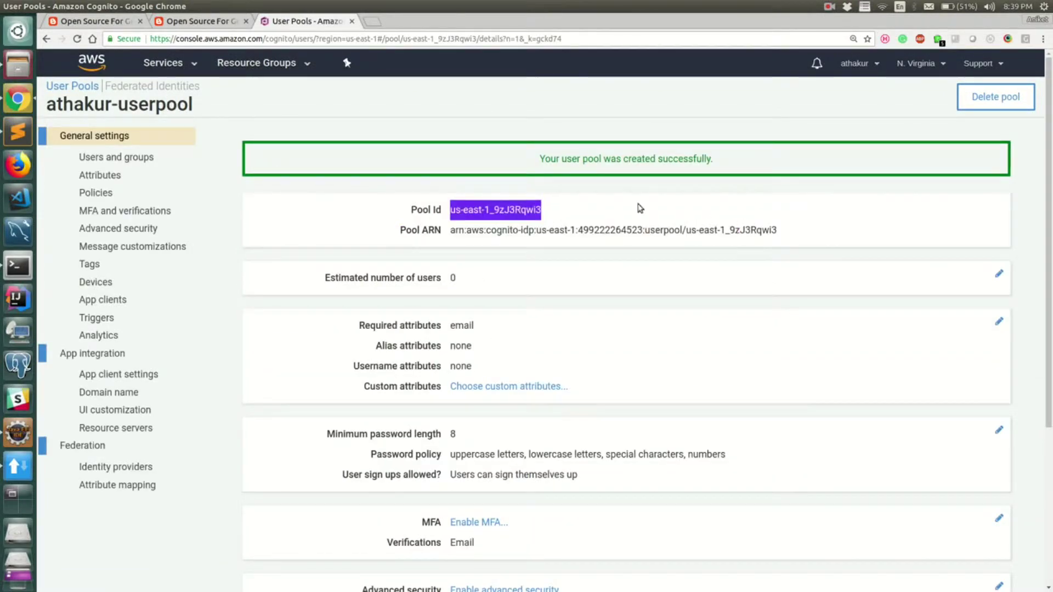
{"action": "left_click", "coordinate": [463, 211]}
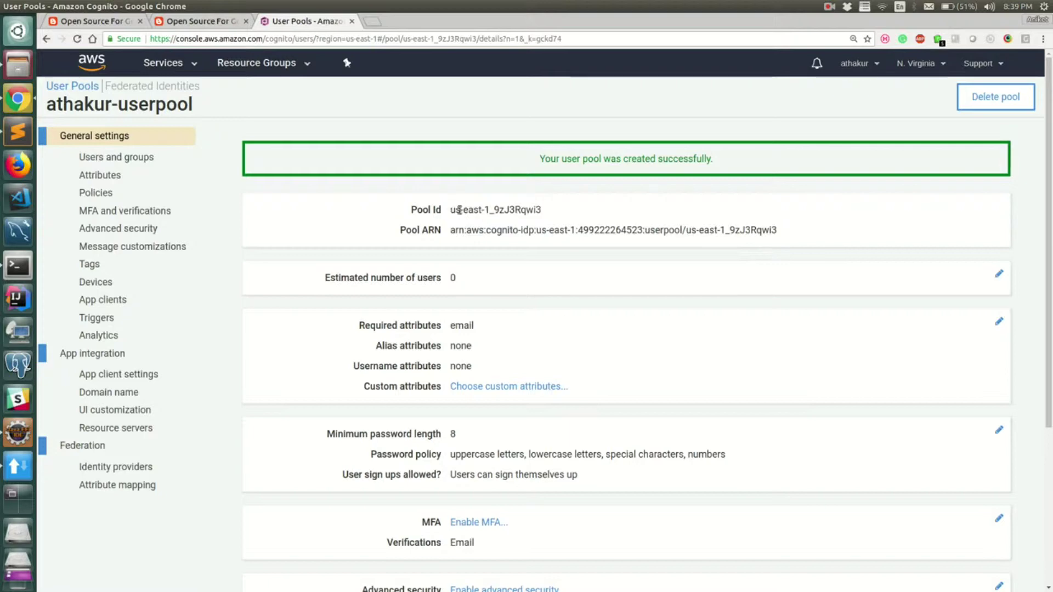
{"action": "triple_click", "coordinate": [460, 210]}
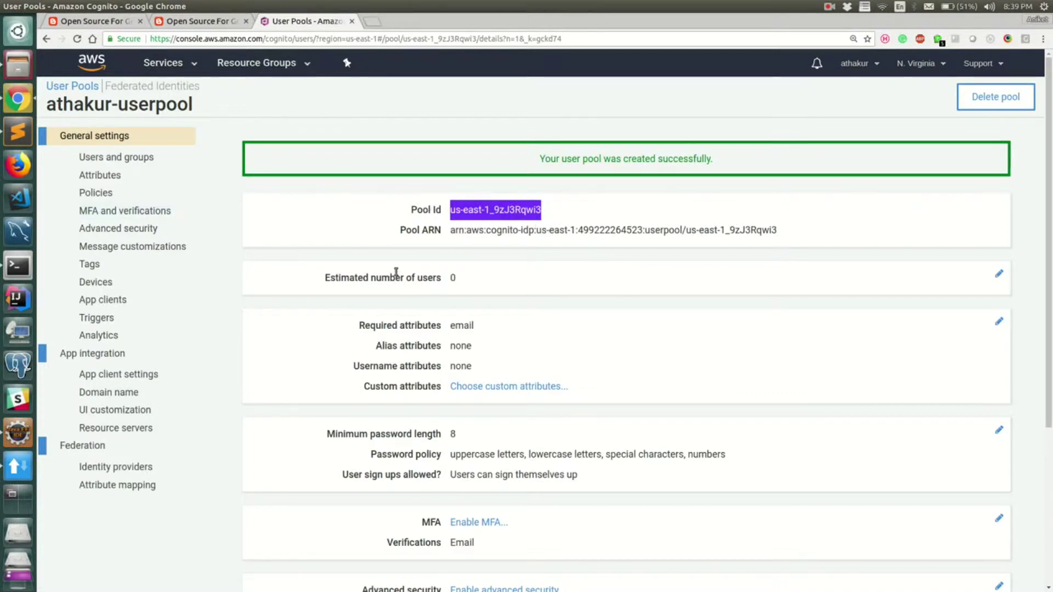
Step: Add a named app client without a client secret and with ADMIN_NO_SRP_AUTH enabled
{"action": "left_click", "coordinate": [98, 300]}
{"action": "left_click", "coordinate": [305, 200]}
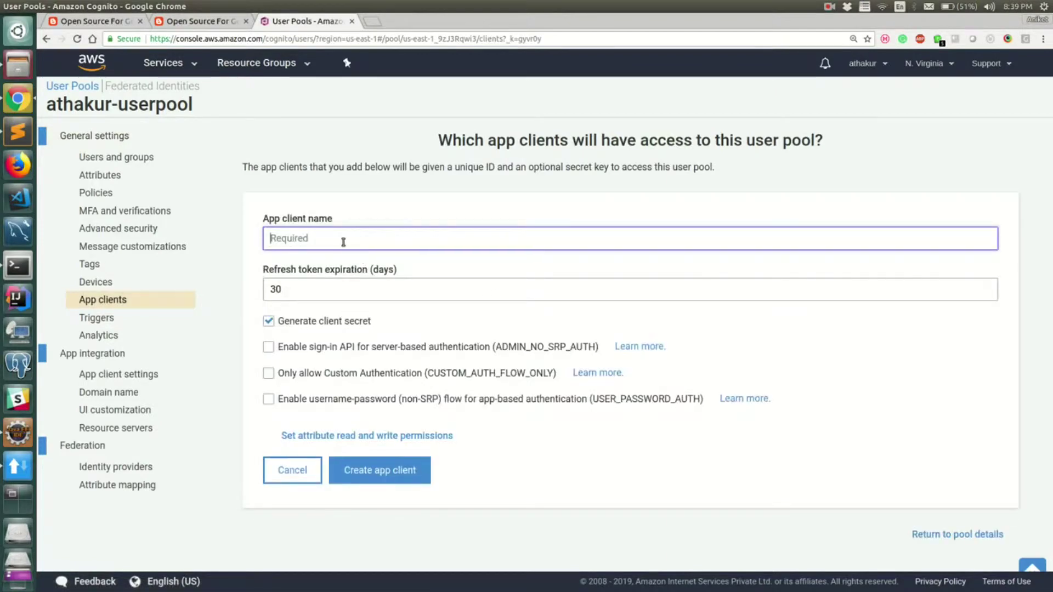
{"action": "type", "text": "athakur-client"}
{"action": "left_click_drag", "start_coordinate": [316, 287], "coordinate": [253, 292]}
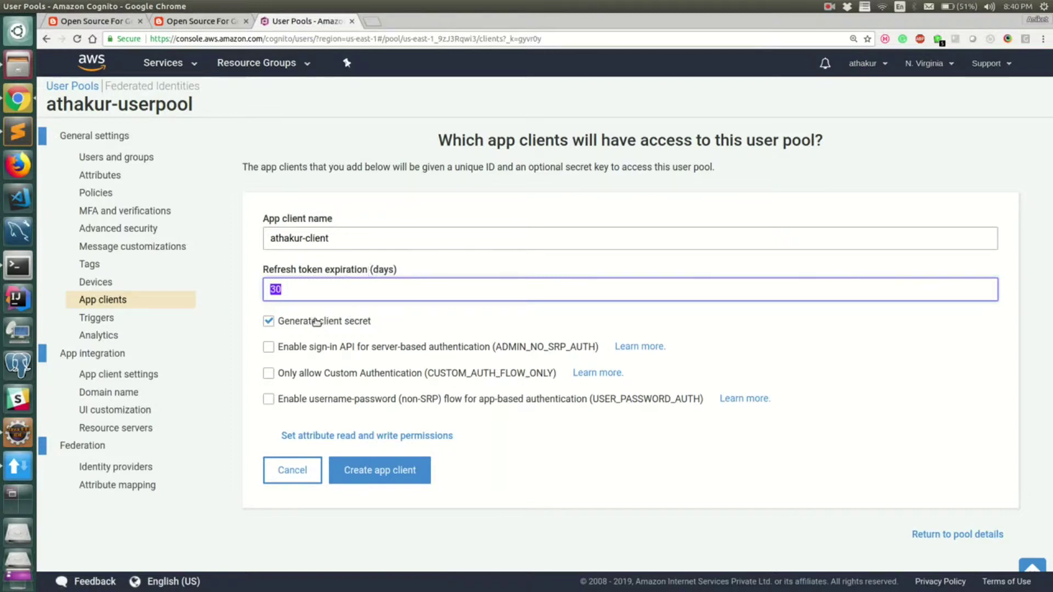
{"action": "left_click", "coordinate": [269, 320]}
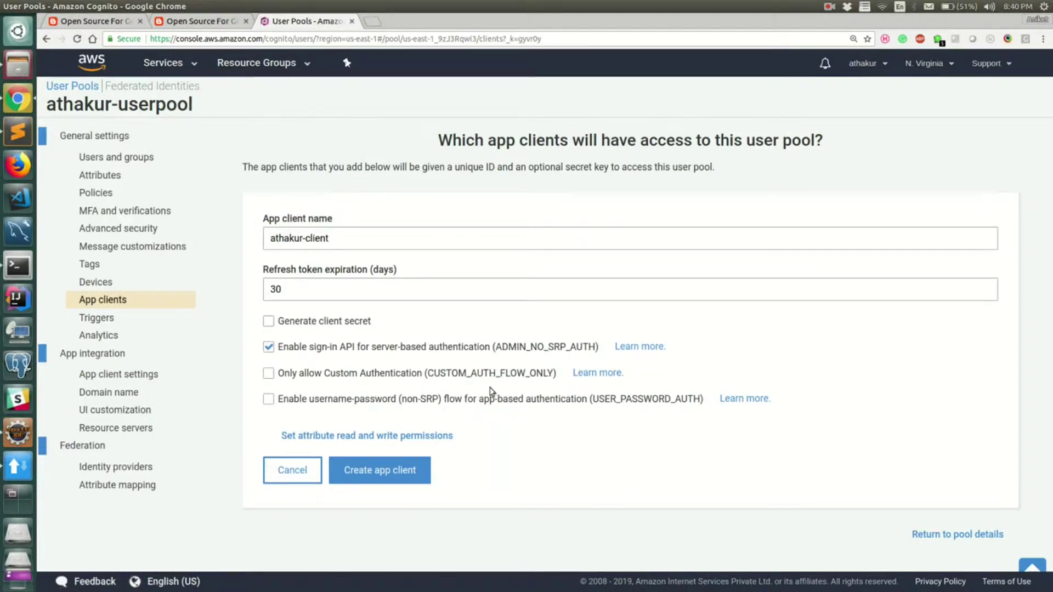
{"action": "left_click", "coordinate": [414, 473]}
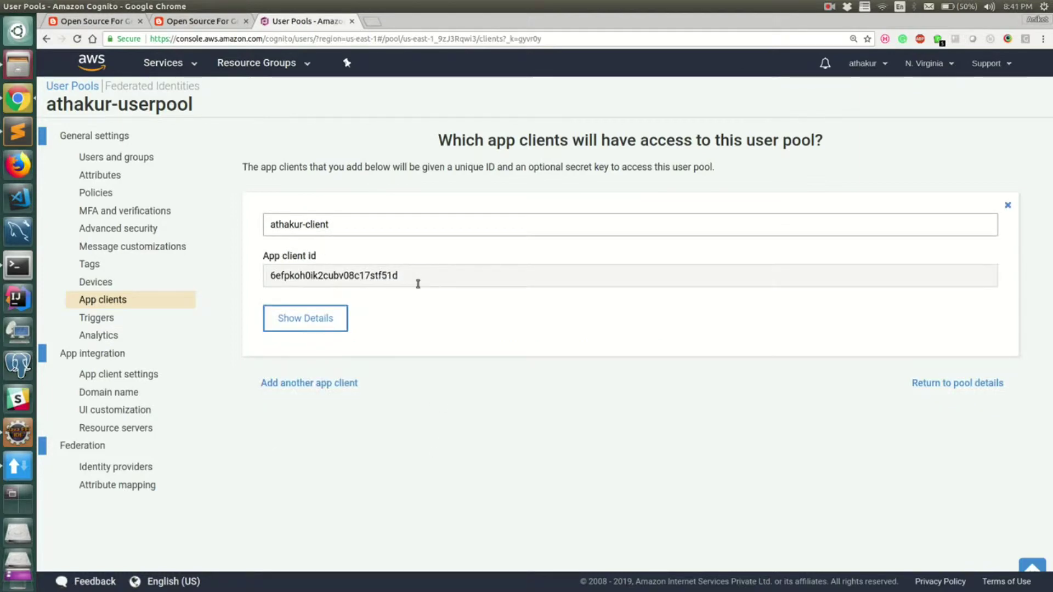
Step: Copy the new app client id
{"action": "key", "text": "ctrl+a"}
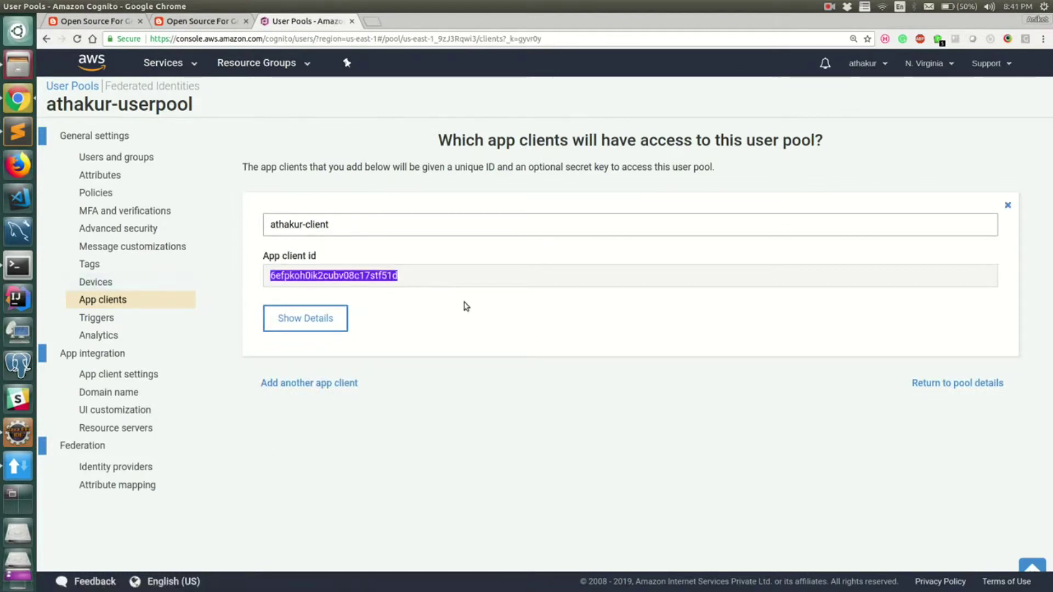
{"action": "left_click", "coordinate": [313, 276]}
{"action": "double_click", "coordinate": [352, 277]}
Step: In CognitoUtils.java, inspect the token code and the SecureEnvSetup.setup() call
{"action": "key", "text": "alt+Tab"}
{"action": "left_click", "coordinate": [575, 241]}
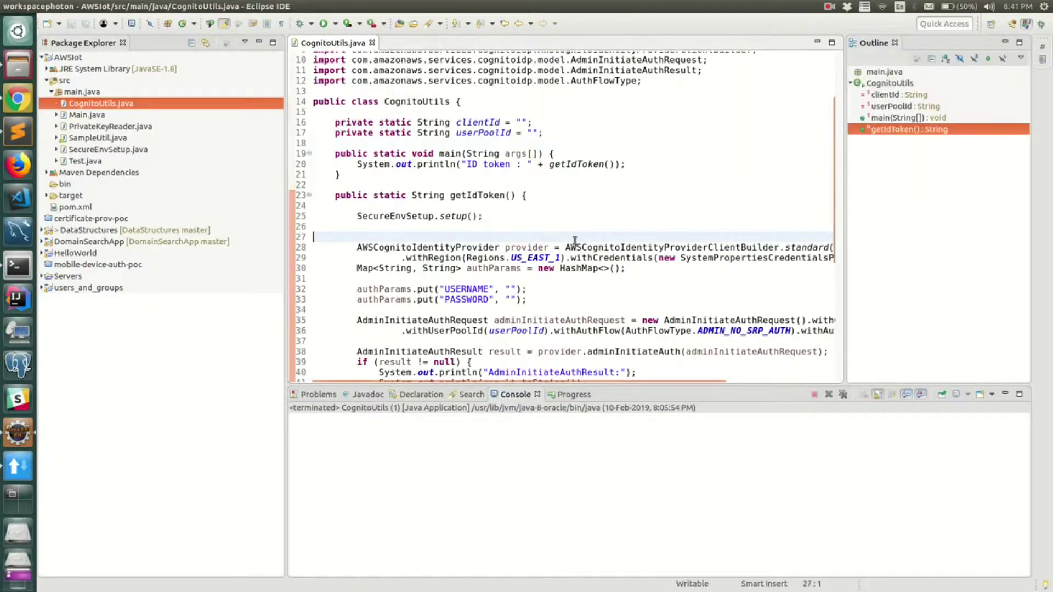
{"action": "scroll", "coordinate": [574, 241], "scroll_direction": "down", "scroll_amount": 5}
{"action": "scroll", "coordinate": [494, 230], "scroll_direction": "up", "scroll_amount": 6}
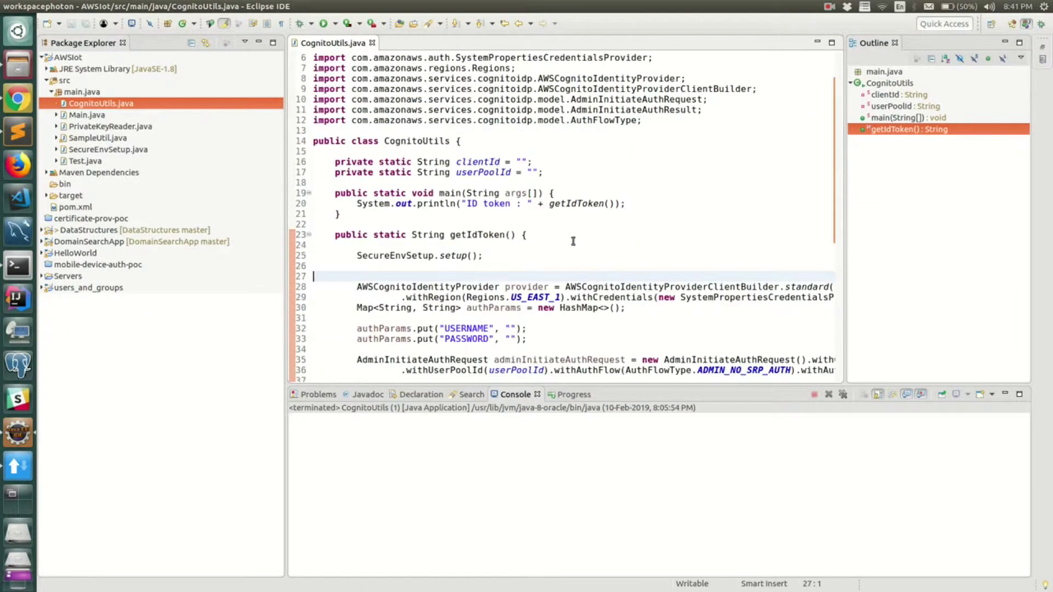
{"action": "double_click", "coordinate": [490, 203]}
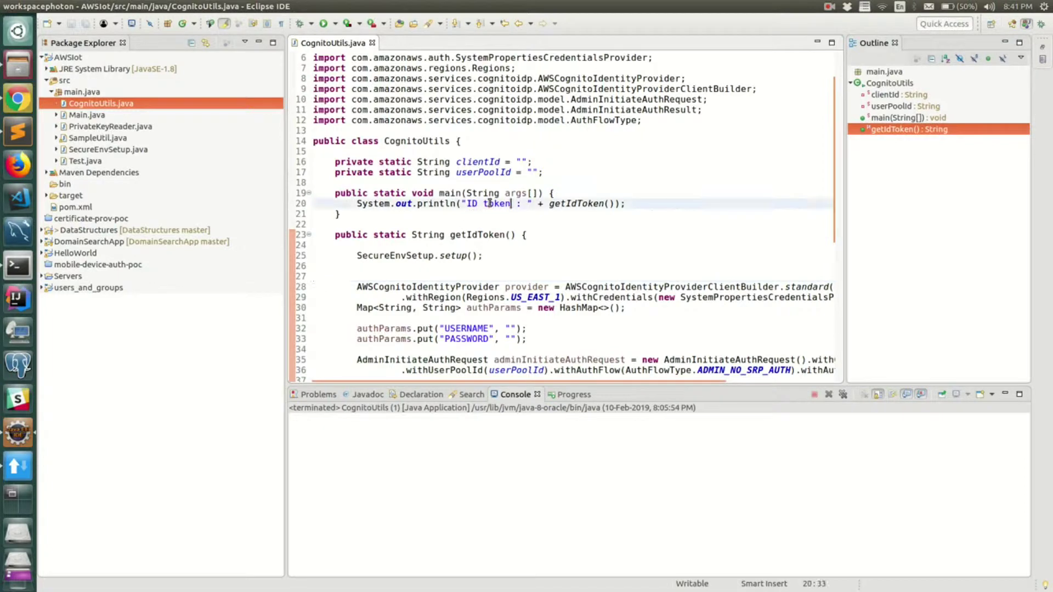
{"action": "scroll", "coordinate": [493, 285], "scroll_direction": "down", "scroll_amount": 4}
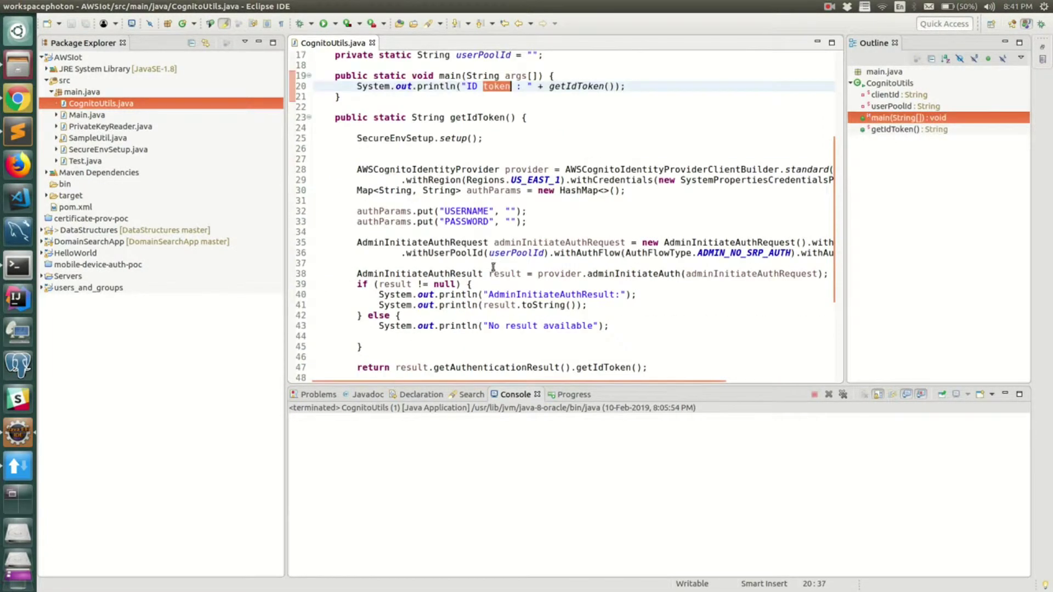
{"action": "left_click_drag", "start_coordinate": [357, 138], "coordinate": [434, 138]}
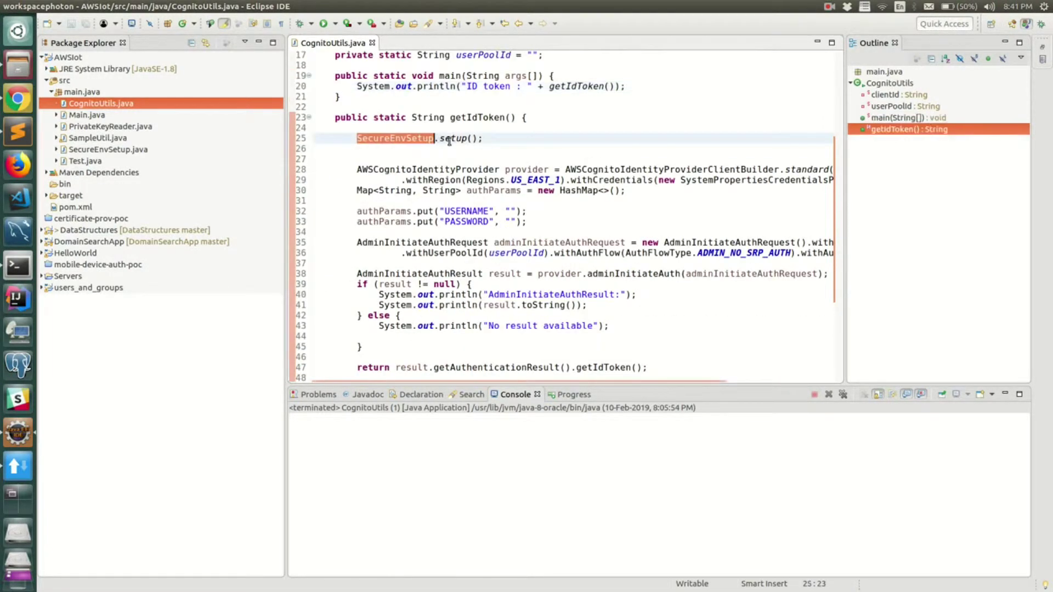
{"action": "double_click", "coordinate": [459, 138]}
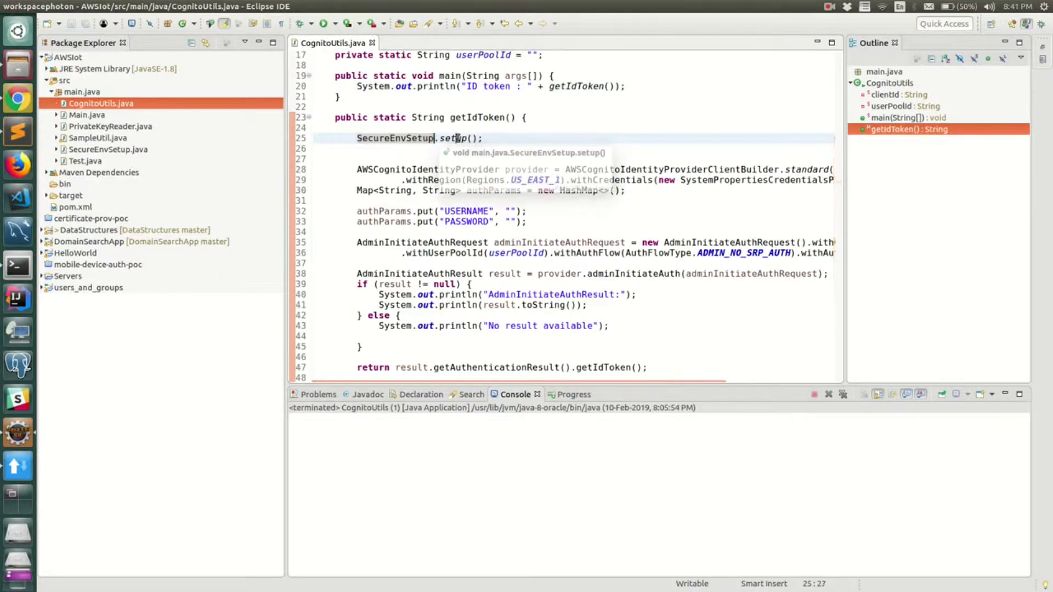
{"action": "left_click_drag", "start_coordinate": [482, 138], "coordinate": [239, 140]}
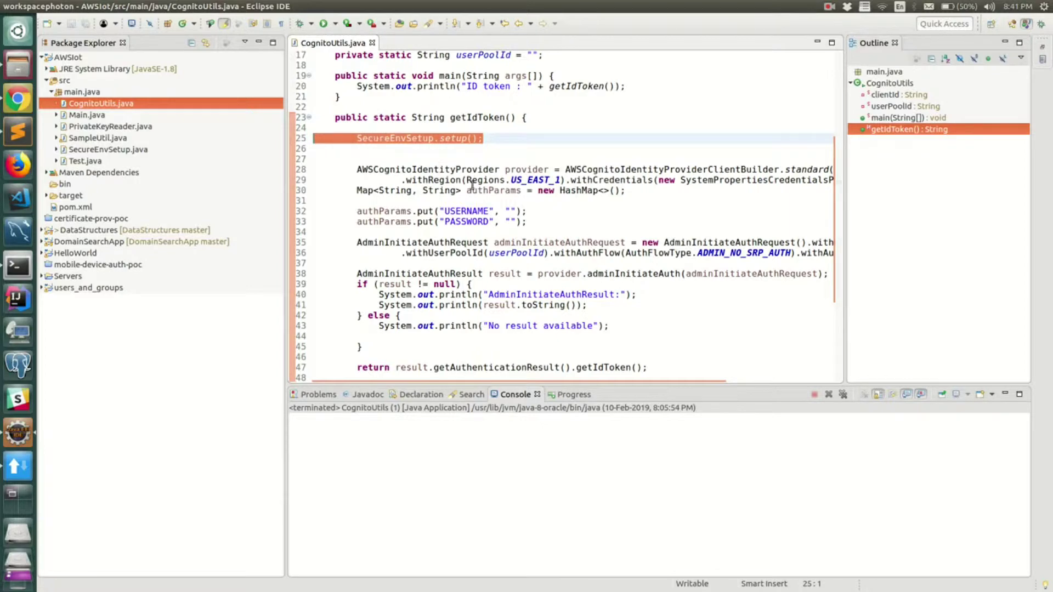
Step: Inspect SystemPropertiesCredentialsProvider and the empty USERNAME and PASSWORD parameters, then return to Cognito
{"action": "double_click", "coordinate": [730, 183]}
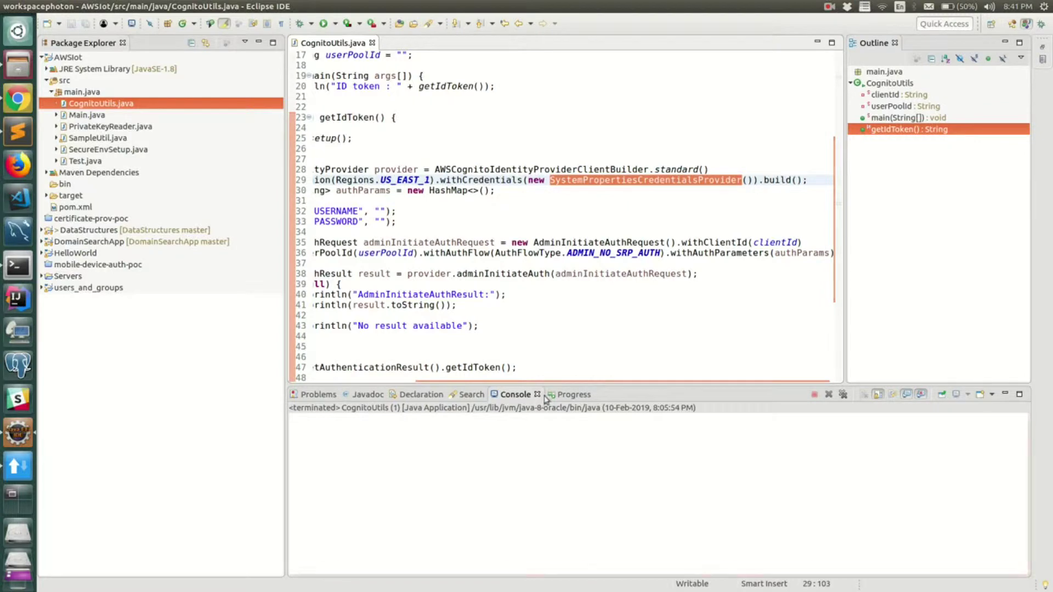
{"action": "scroll", "coordinate": [545, 376], "scroll_direction": "left", "scroll_amount": 2}
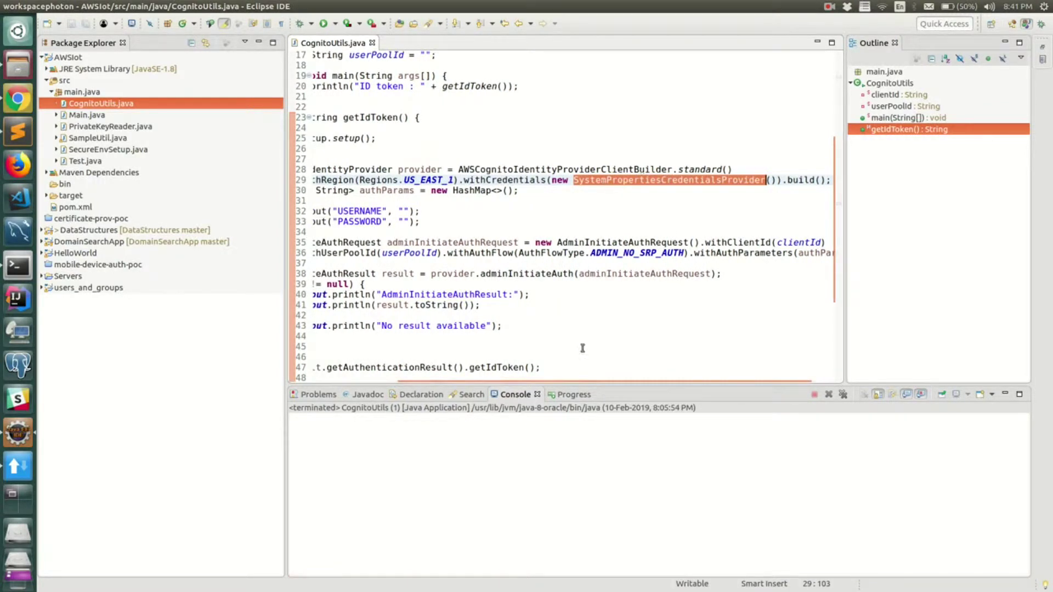
{"action": "scroll", "coordinate": [582, 380], "scroll_direction": "left", "scroll_amount": 8}
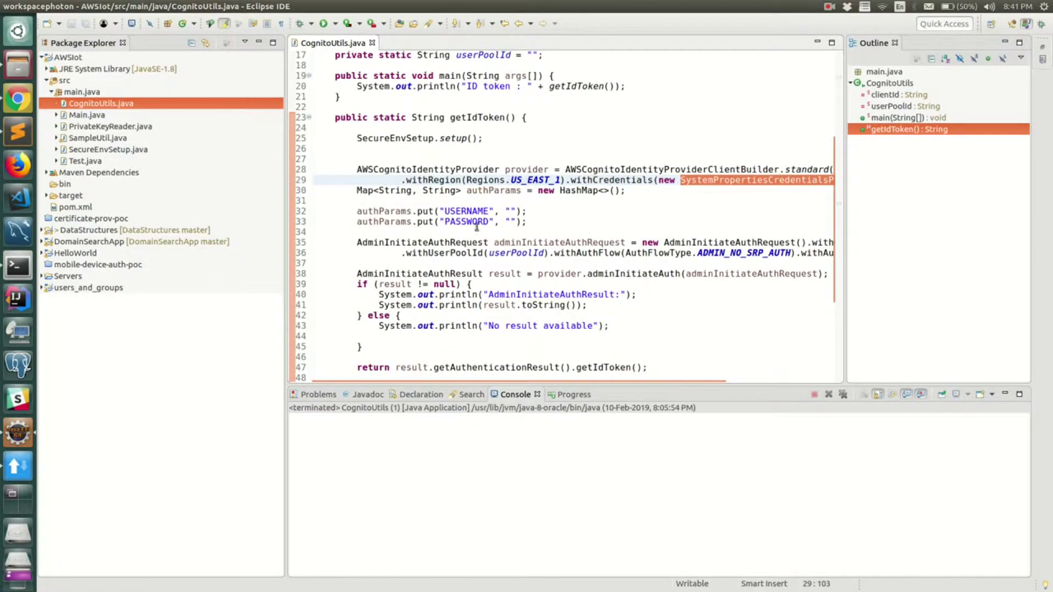
{"action": "double_click", "coordinate": [471, 211]}
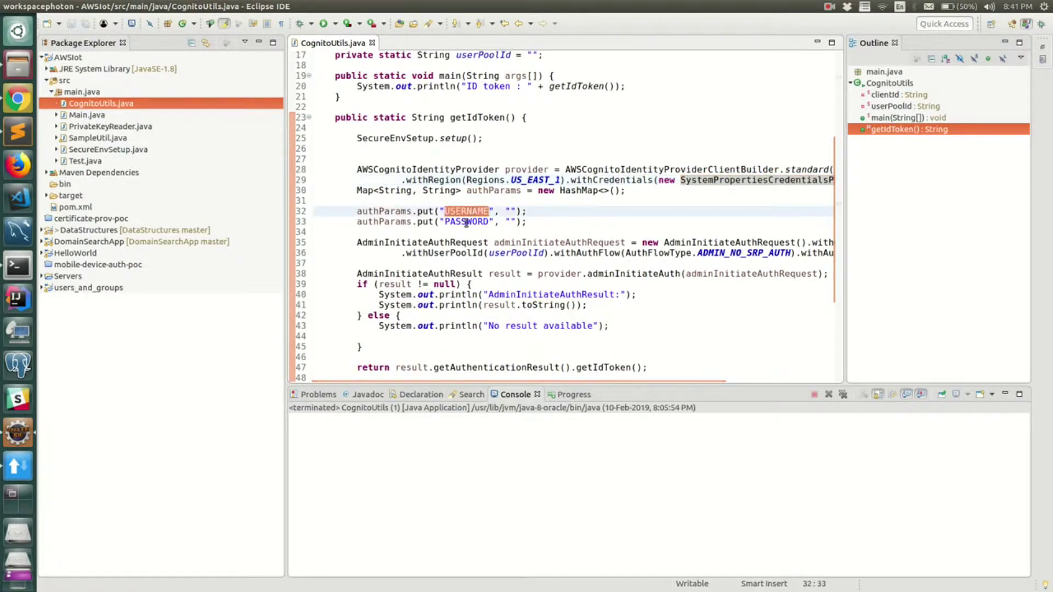
{"action": "double_click", "coordinate": [466, 221]}
{"action": "key", "text": "alt+Tab"}
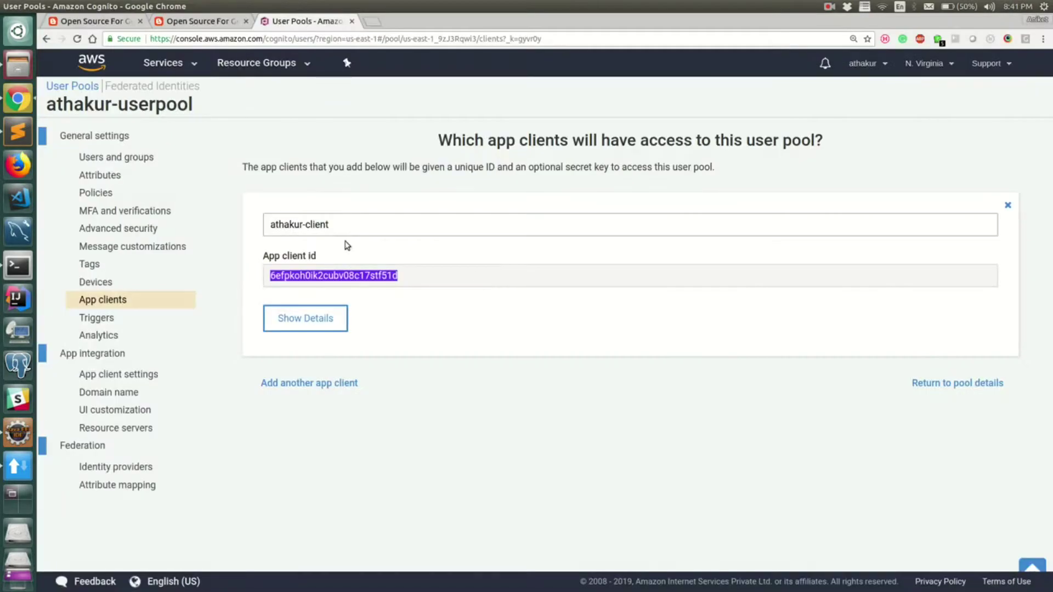
Step: In Users and groups, start a new user and set its temporary password
{"action": "left_click", "coordinate": [113, 157]}
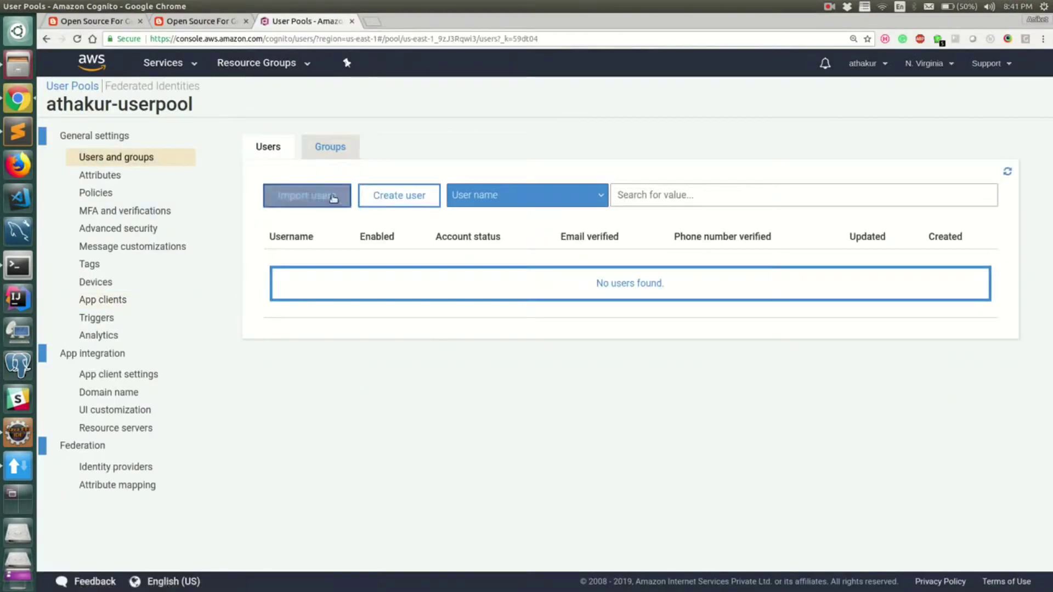
{"action": "left_click", "coordinate": [397, 194]}
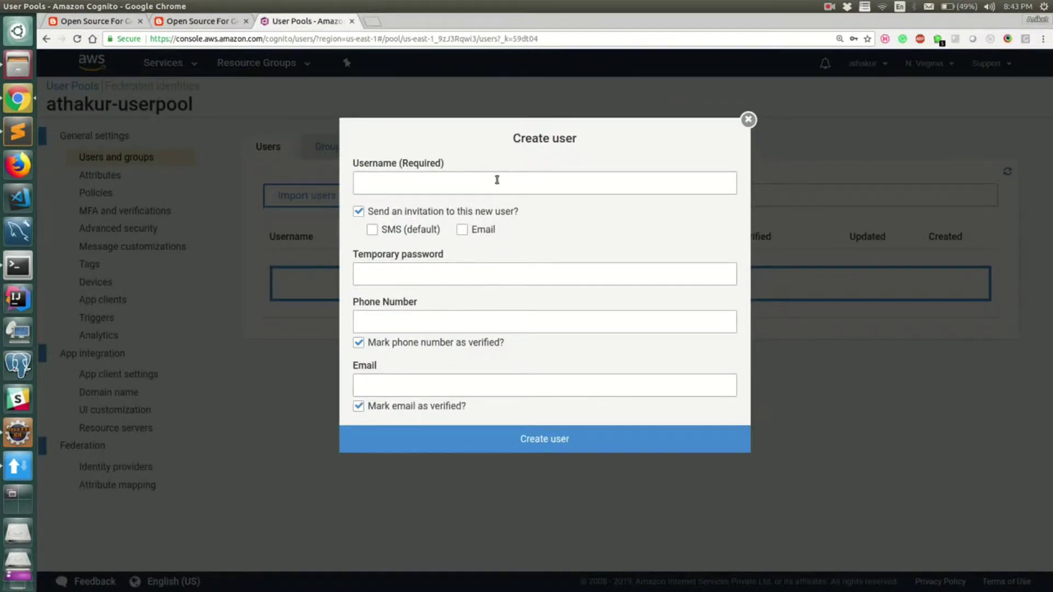
{"action": "left_click", "coordinate": [440, 272]}
{"action": "key", "text": "ctrl+a"}
{"action": "key", "text": "ctrl+v"}
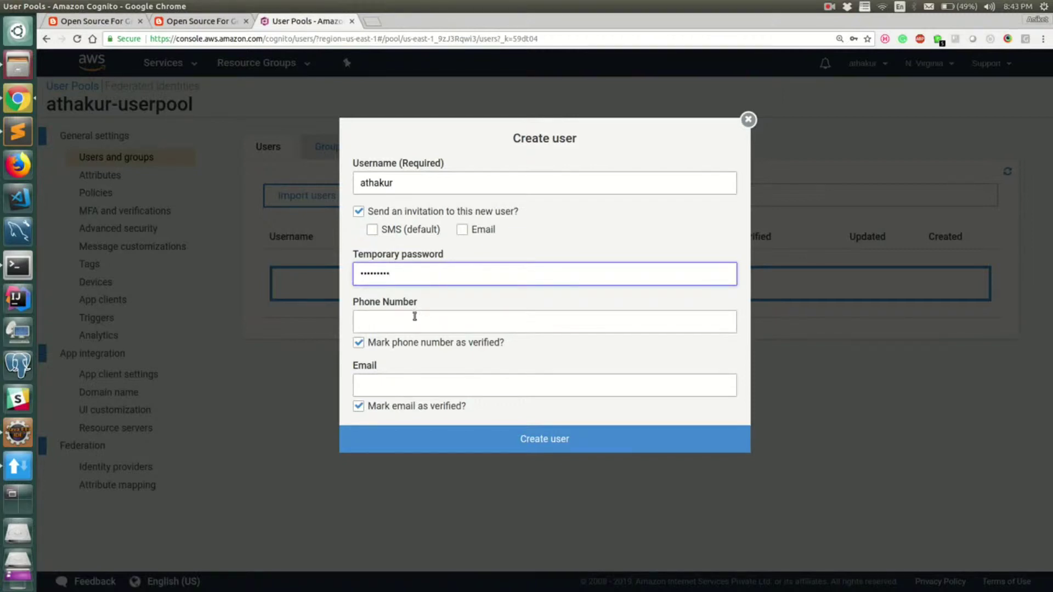
{"action": "key", "text": "ctrl+a"}
{"action": "type", "text": "P"}
Step: Leave the phone unverified, enter the user's email as verified, and create the user
{"action": "left_click", "coordinate": [359, 342]}
{"action": "left_click", "coordinate": [358, 406]}
{"action": "left_click", "coordinate": [379, 389]}
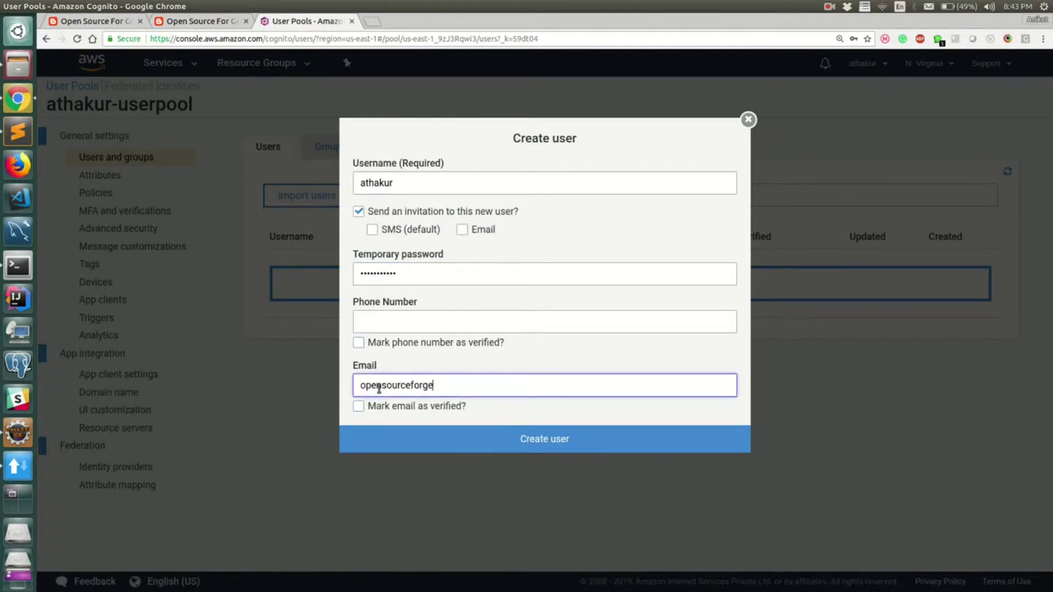
{"action": "left_click", "coordinate": [359, 406]}
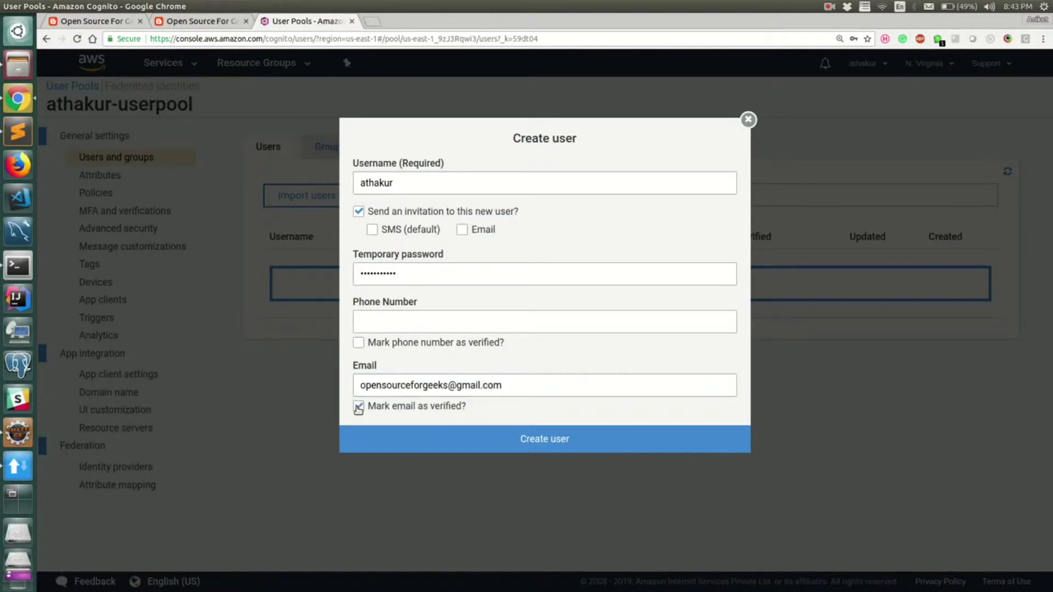
{"action": "left_click", "coordinate": [459, 435]}
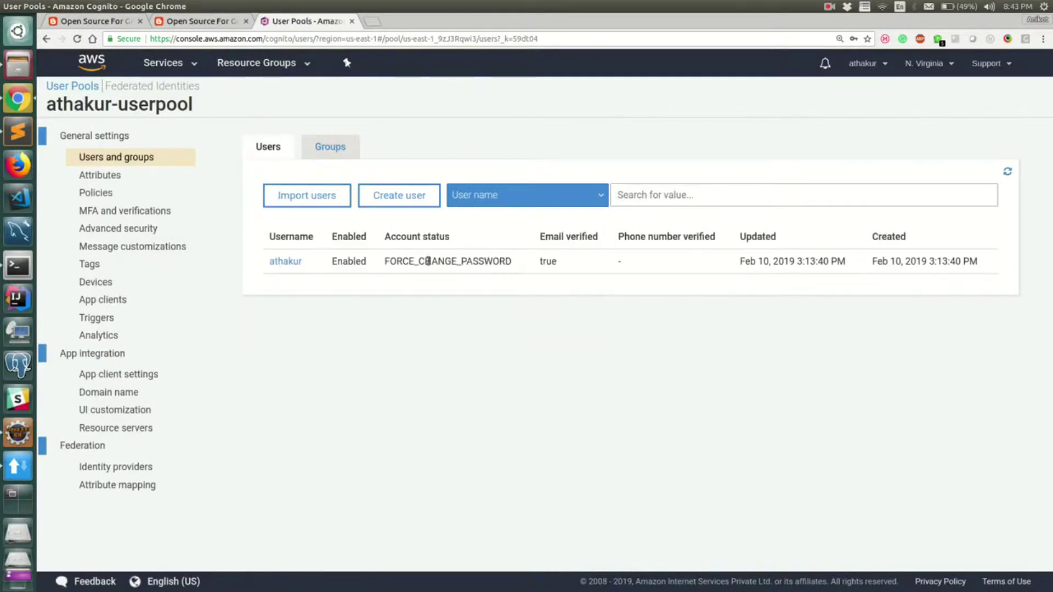
Step: Check that the new user's account status is FORCE_CHANGE_PASSWORD
{"action": "left_click_drag", "start_coordinate": [389, 261], "coordinate": [512, 263]}
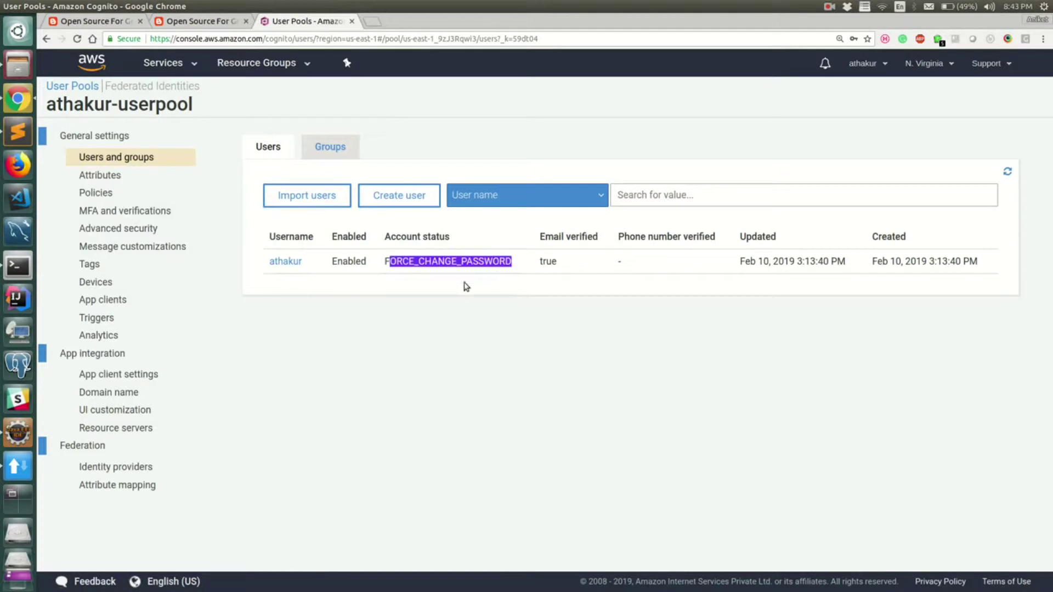
{"action": "left_click", "coordinate": [402, 261]}
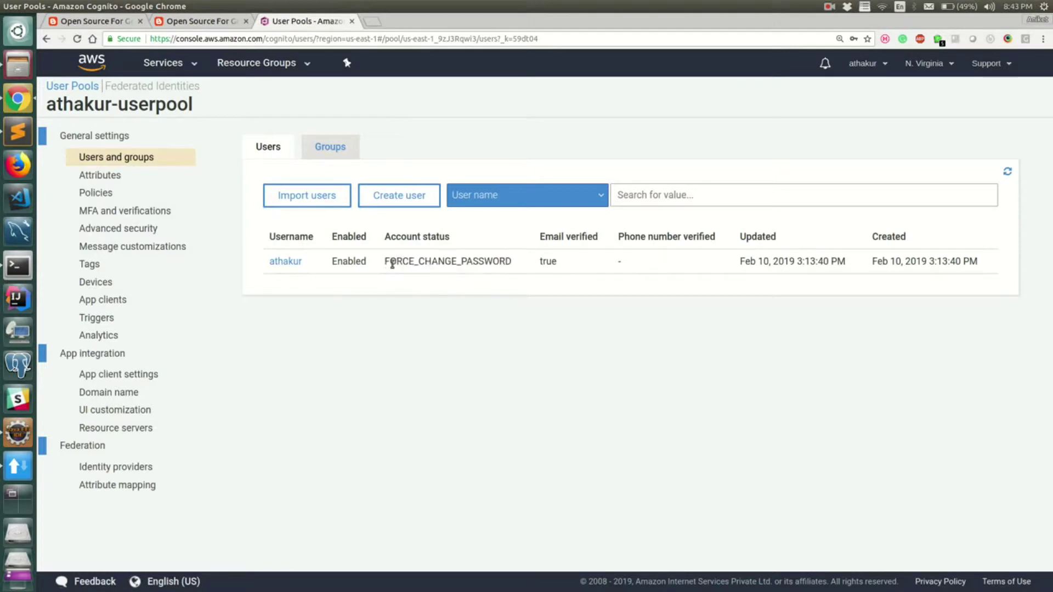
{"action": "double_click", "coordinate": [392, 263]}
Step: Fill the USERNAME and PASSWORD values on lines 32–33 with the new user's username and temporary password, and save
{"action": "key", "text": "alt+Tab"}
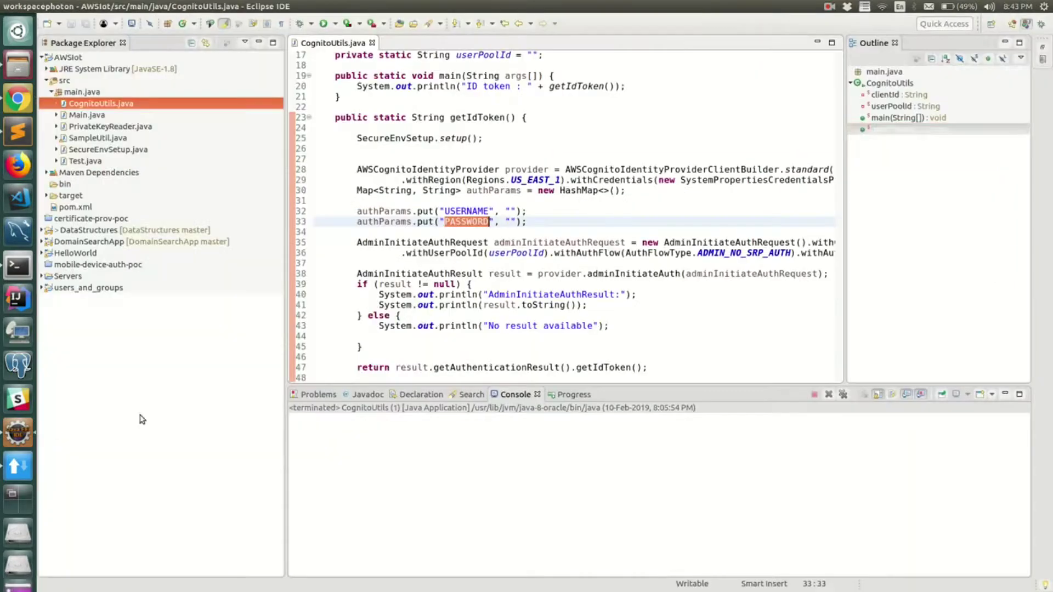
{"action": "key", "text": "Right"}
{"action": "key", "text": "Right"}
{"action": "key", "text": "Right"}
{"action": "key", "text": "Right"}
{"action": "key", "text": "Right"}
{"action": "key", "text": "Up"}
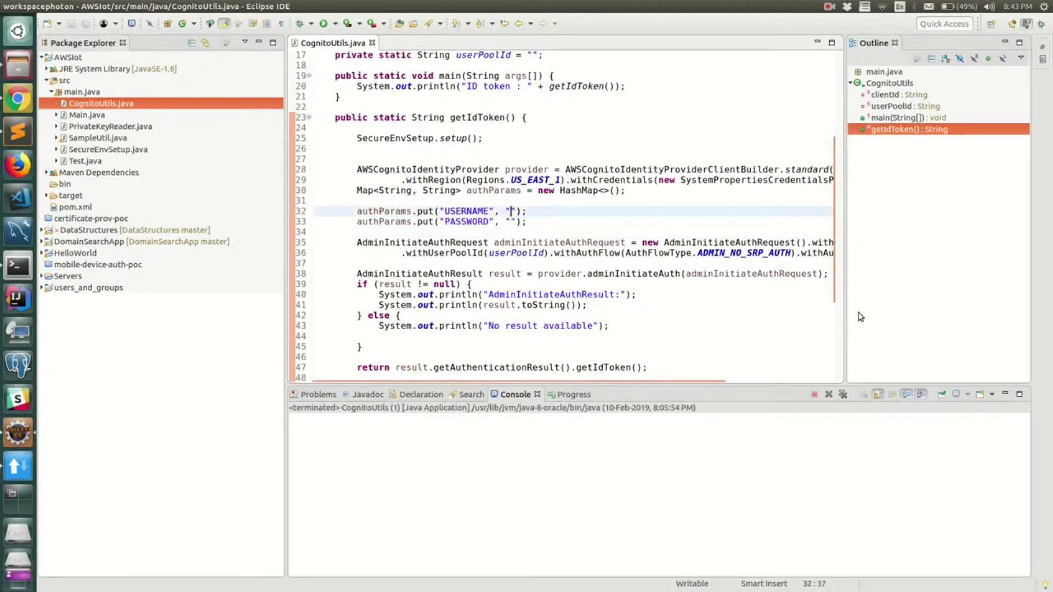
{"action": "key", "text": "alt+Tab"}
{"action": "key", "text": "alt+Tab"}
{"action": "type", "text": "athakur"}
{"action": "key", "text": "ctrl+s"}
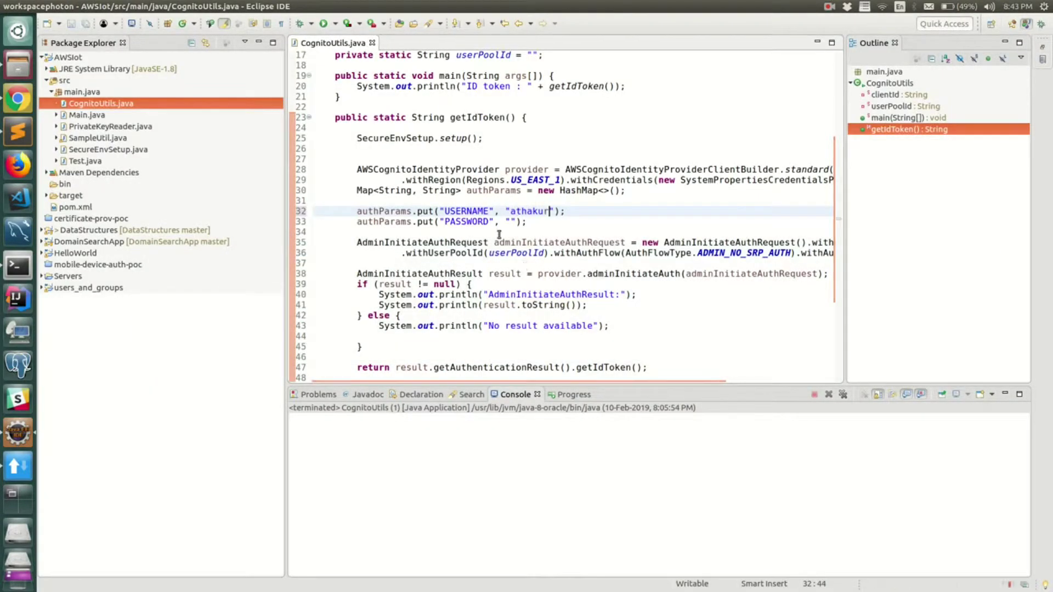
{"action": "left_click", "coordinate": [513, 221]}
{"action": "type", "text": "Admin@12345"}
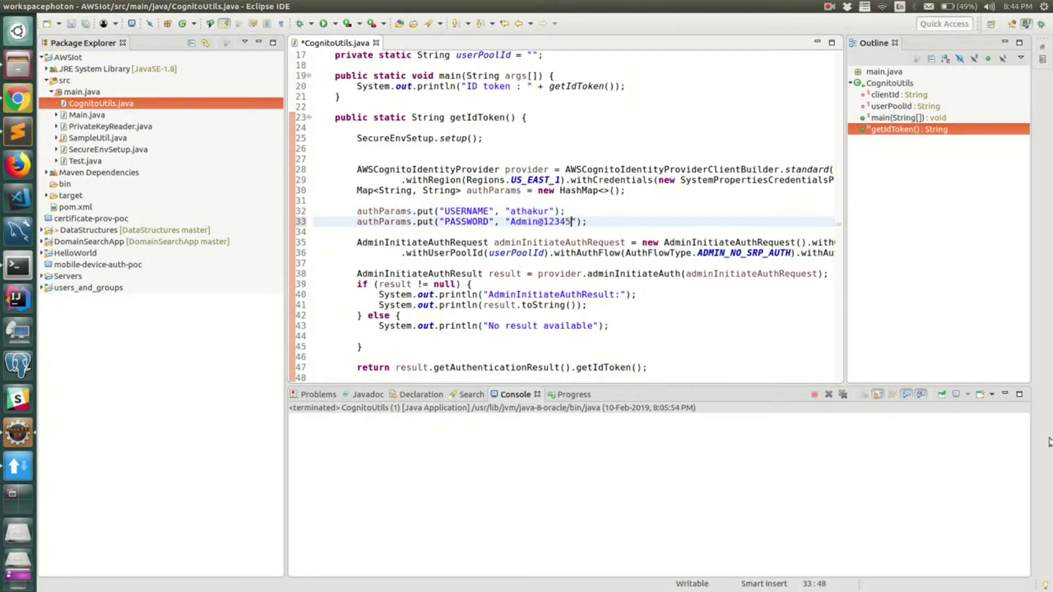
{"action": "key", "text": "ctrl+s"}
Step: Inspect ADMIN_NO_SRP_AUTH on line 36 and move to the commented-out block
{"action": "scroll", "coordinate": [593, 284], "scroll_direction": "down", "scroll_amount": 5}
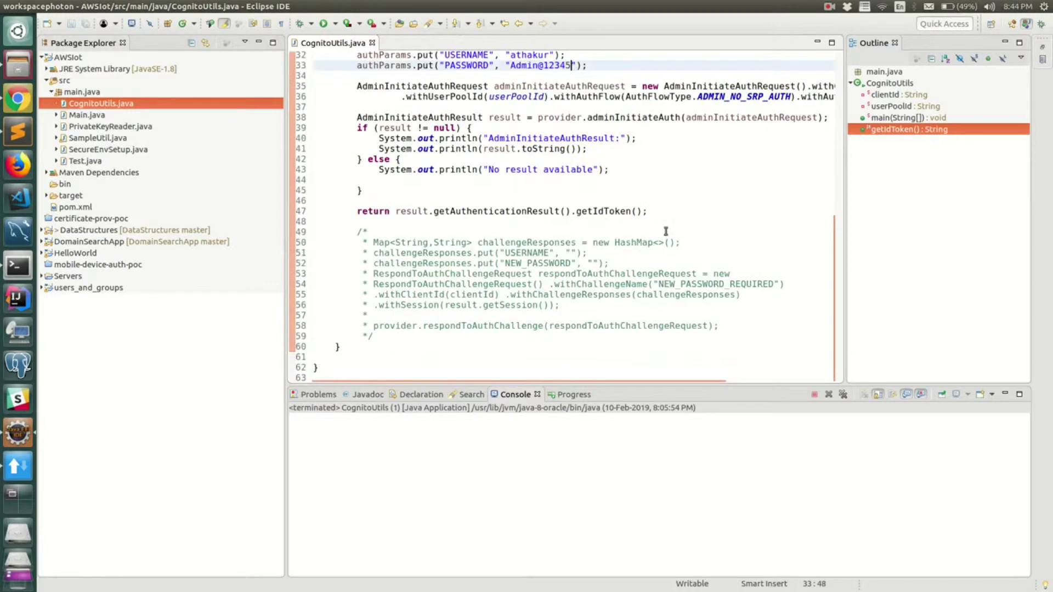
{"action": "scroll", "coordinate": [651, 248], "scroll_direction": "up", "scroll_amount": 2}
{"action": "double_click", "coordinate": [738, 175]}
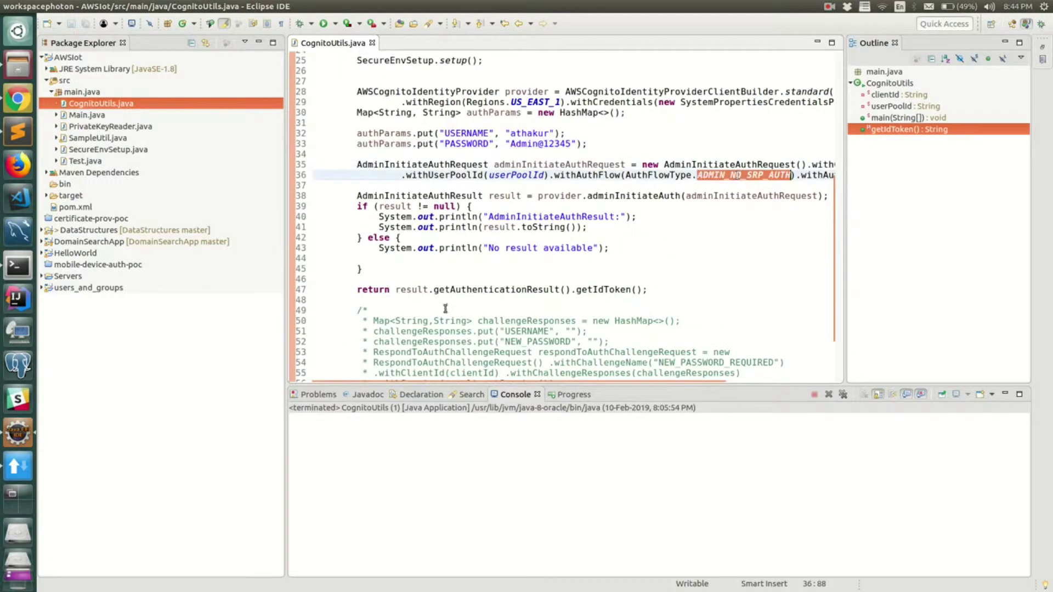
{"action": "scroll", "coordinate": [445, 309], "scroll_direction": "down", "scroll_amount": 2}
{"action": "left_click", "coordinate": [399, 232]}
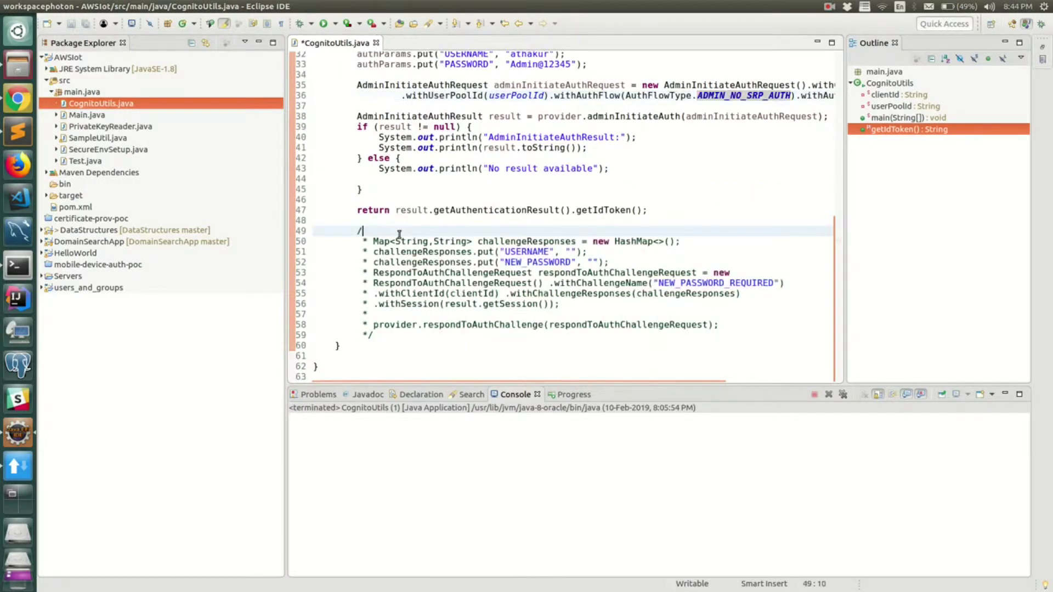
Step: Uncomment the challenge-response code block and save
{"action": "left_click", "coordinate": [386, 345]}
{"action": "left_click_drag", "start_coordinate": [394, 338], "coordinate": [219, 233]}
{"action": "key", "text": "ctrl+shift+slash"}
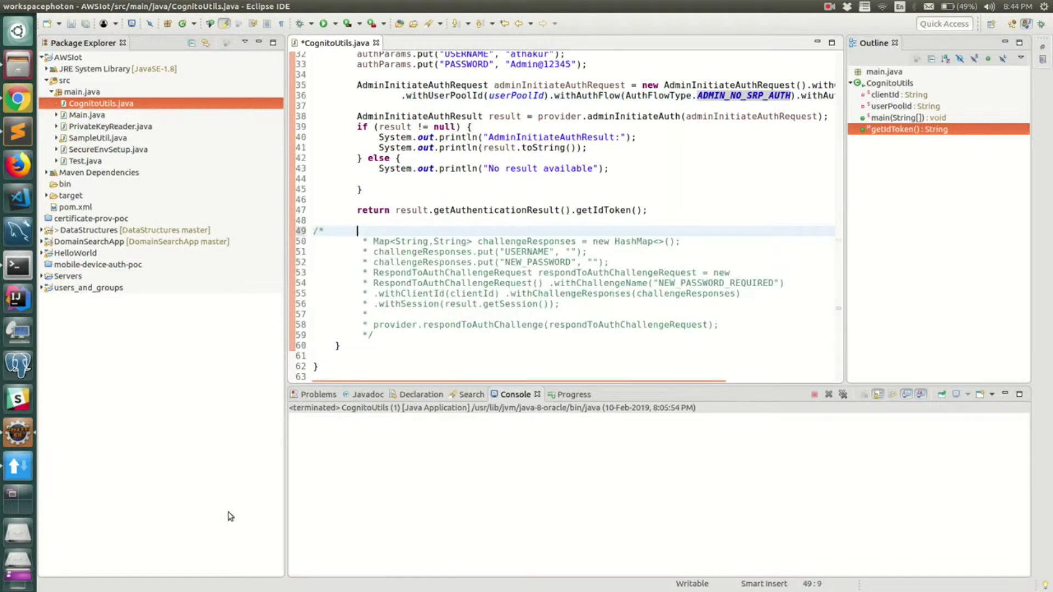
{"action": "key", "text": "ctrl+shift+backslash"}
{"action": "key", "text": "ctrl+s"}
{"action": "type", "text": "//"}
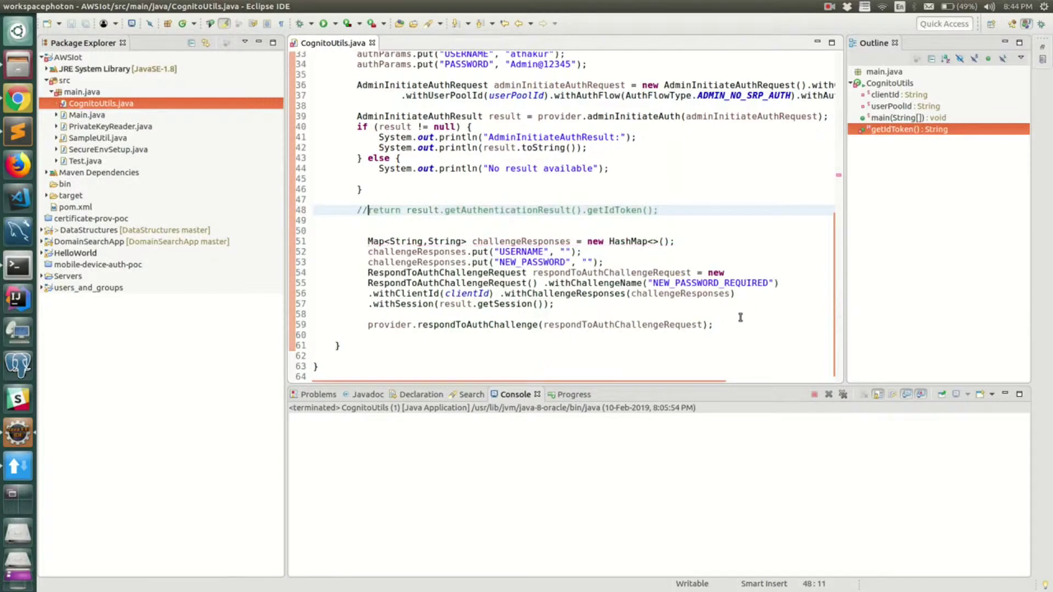
Step: Add return "abc"; below the respondToAuthChallenge call and save CognitoUtils.java
{"action": "left_click", "coordinate": [740, 318]}
{"action": "scroll", "coordinate": [477, 309], "scroll_direction": "up", "scroll_amount": 10}
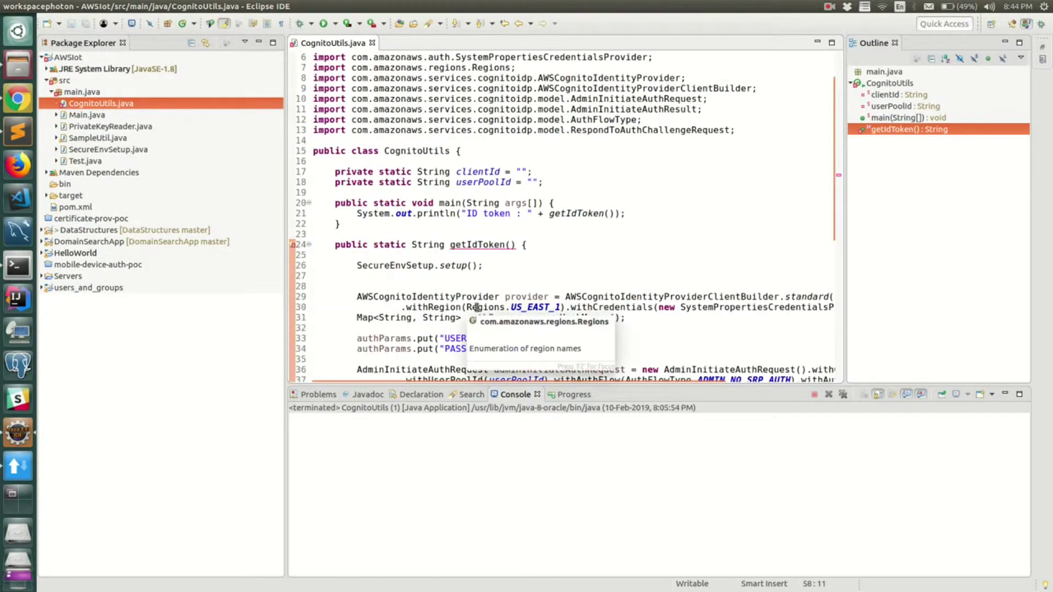
{"action": "scroll", "coordinate": [548, 305], "scroll_direction": "down", "scroll_amount": 10}
{"action": "left_click", "coordinate": [737, 328]}
{"action": "key", "text": "Return"}
{"action": "key", "text": "Return"}
{"action": "type", "text": "re"}
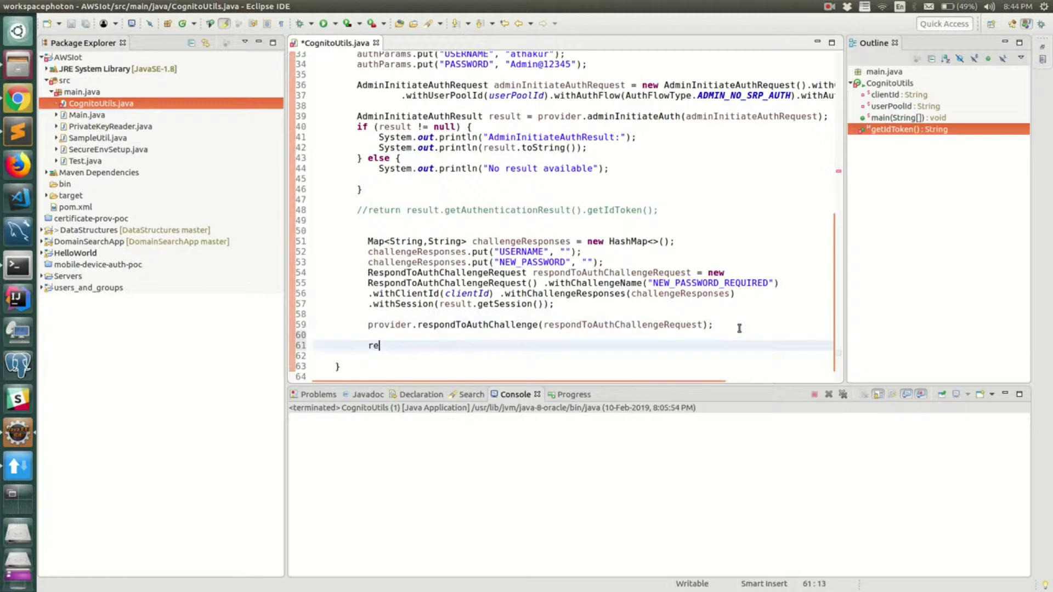
{"action": "type", "text": "turn \"abc"}
{"action": "key", "text": "Up"}
{"action": "type", "text": ";"}
{"action": "key", "text": "Down"}
{"action": "key", "text": "Down"}
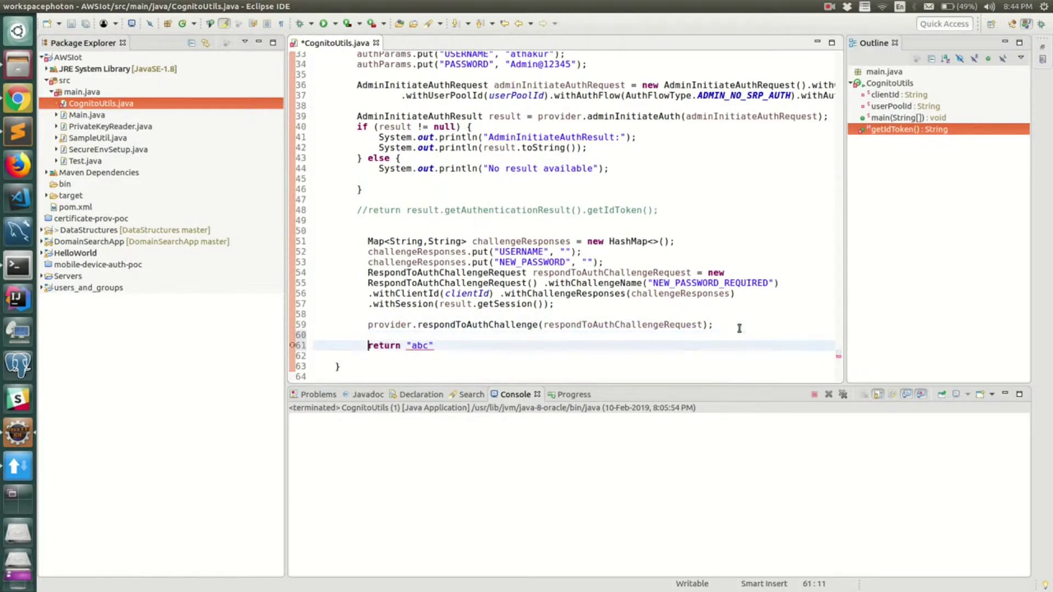
{"action": "key", "text": "Up"}
{"action": "key", "text": "End"}
{"action": "key", "text": "ctrl+s"}
Step: Review the adminInitiateAuthRequest variable and its username auth parameter
{"action": "scroll", "coordinate": [549, 208], "scroll_direction": "up", "scroll_amount": 3}
{"action": "double_click", "coordinate": [548, 163]}
{"action": "double_click", "coordinate": [527, 134]}
{"action": "scroll", "coordinate": [508, 236], "scroll_direction": "down", "scroll_amount": 3}
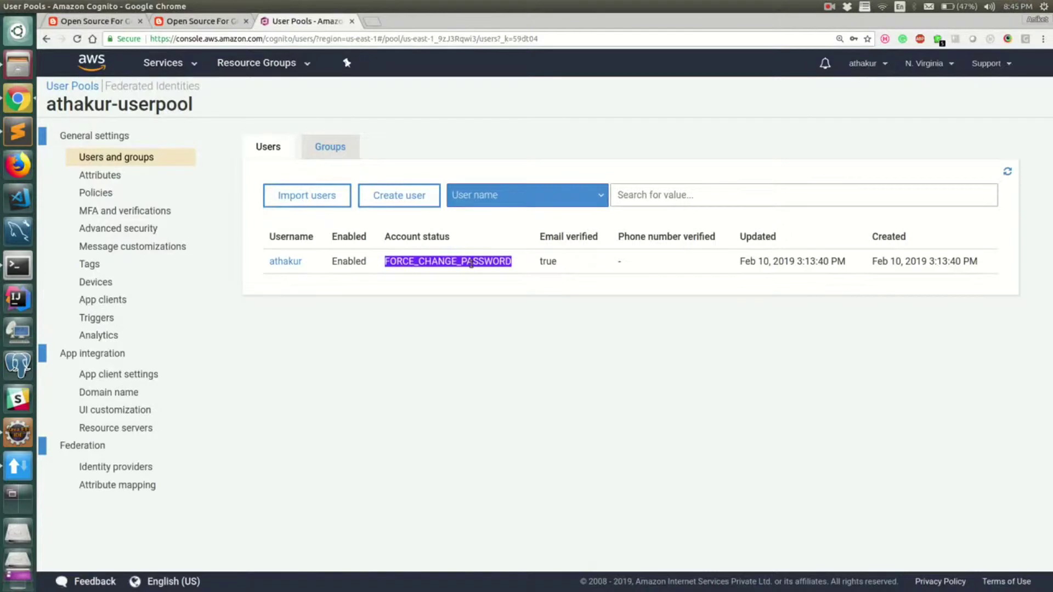
Step: Review RespondToAuthChallengeRequest and the NEW_PASSWORD_REQUIRED challenge name
{"action": "key", "text": "alt+Tab"}
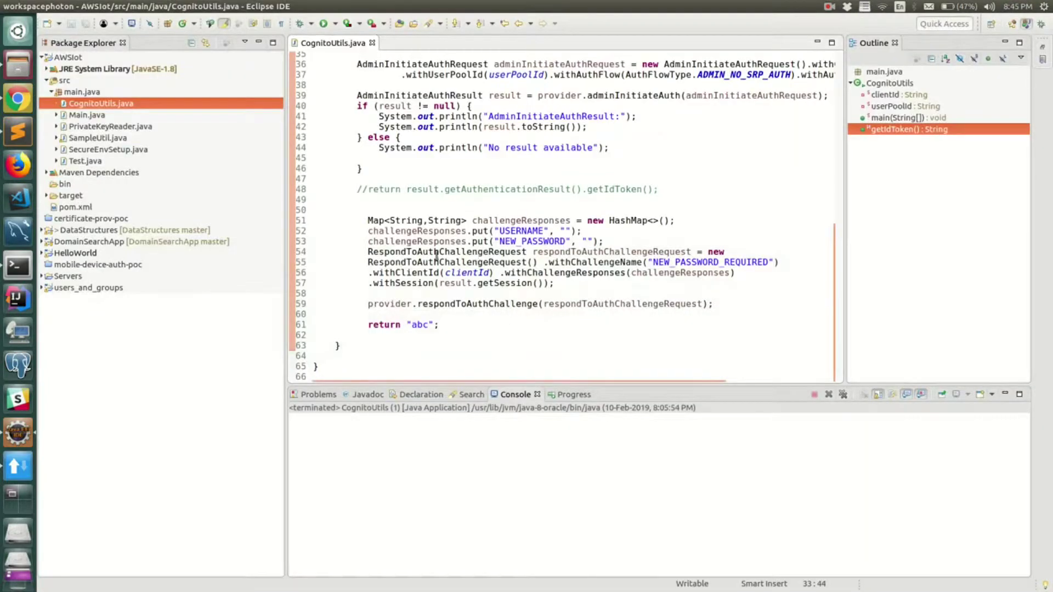
{"action": "double_click", "coordinate": [446, 253]}
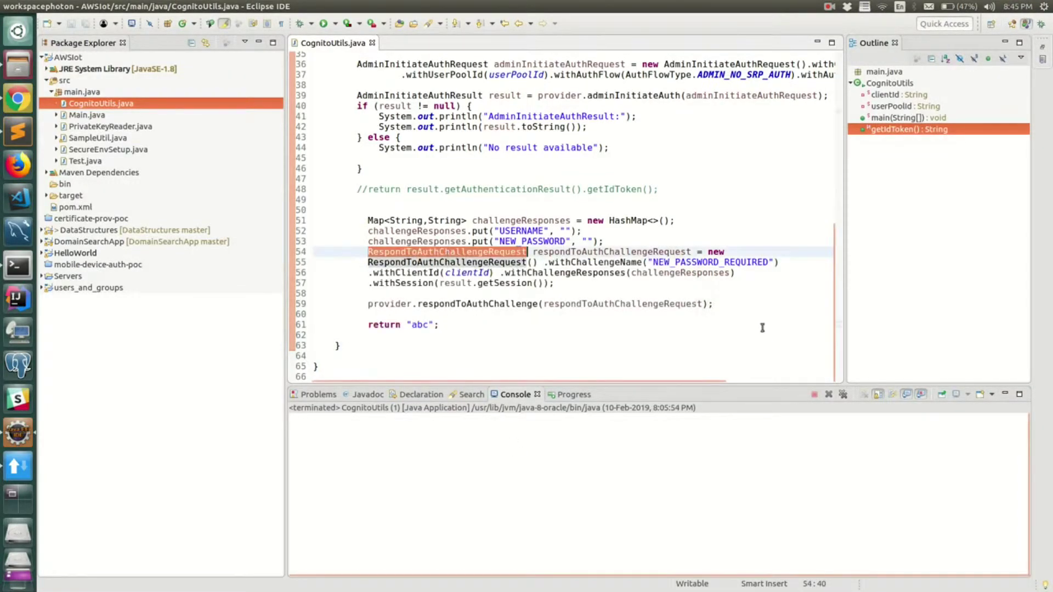
{"action": "double_click", "coordinate": [682, 264]}
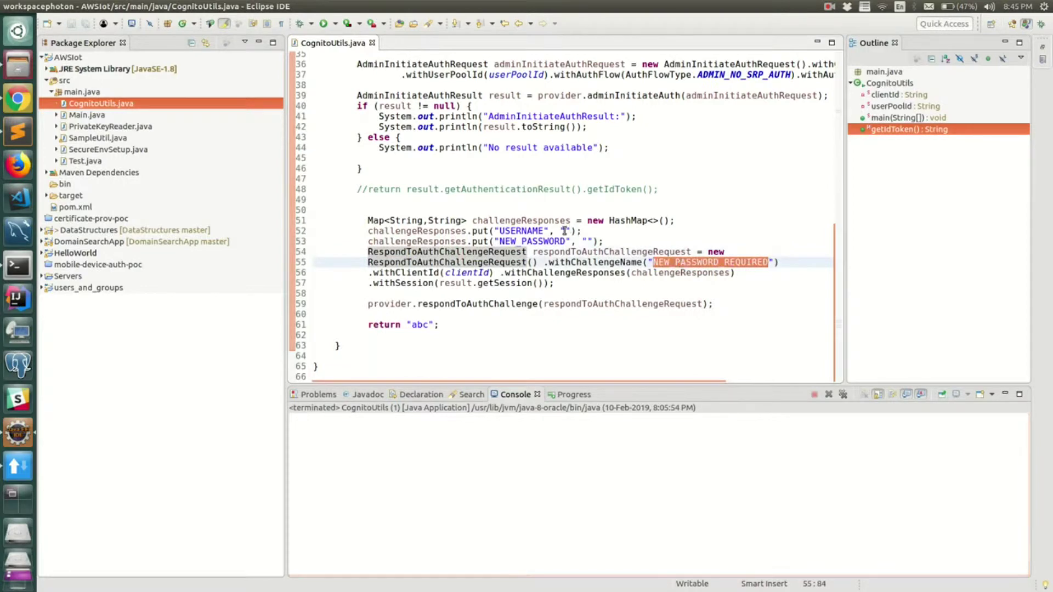
Step: Enter the user's username and a new password in the challenge responses on lines 52–53, and save
{"action": "left_click", "coordinate": [567, 231]}
{"action": "type", "text": "athakur"}
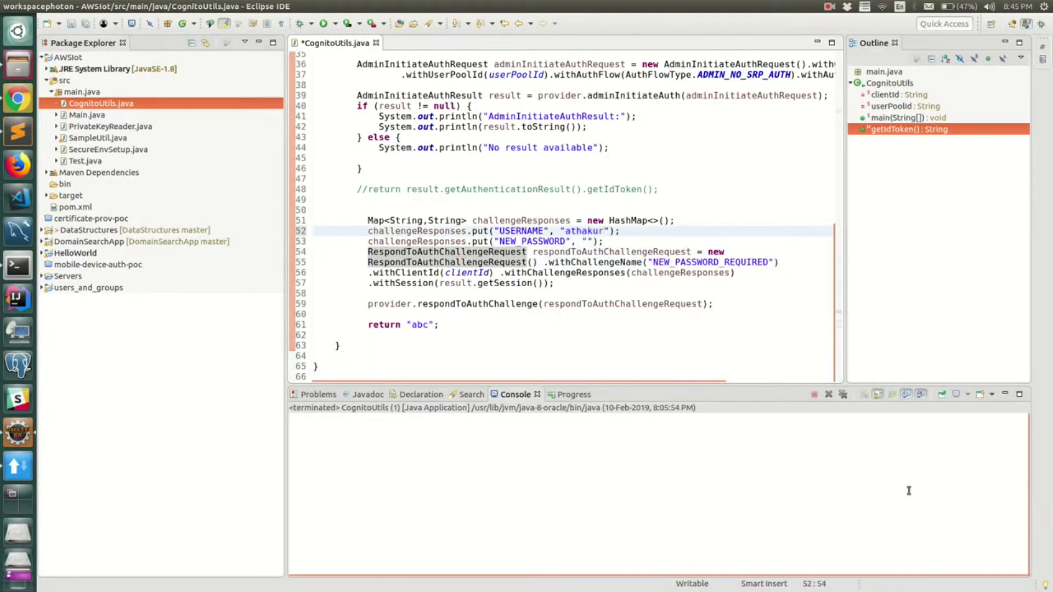
{"action": "key", "text": "Down"}
{"action": "key", "text": "Left"}
{"action": "key", "text": "Left"}
{"action": "key", "text": "Left"}
{"action": "type", "text": "Admin@123456"}
{"action": "key", "text": "ctrl+s"}
Step: Review the clientId field in CognitoUtils.java
{"action": "scroll", "coordinate": [696, 318], "scroll_direction": "up", "scroll_amount": 2}
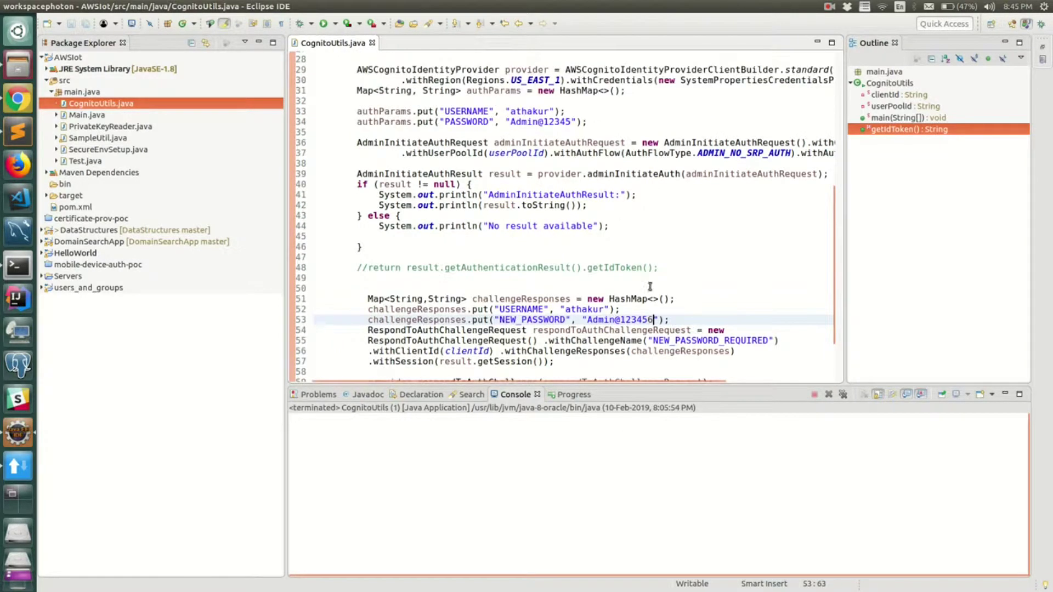
{"action": "scroll", "coordinate": [650, 287], "scroll_direction": "down", "scroll_amount": 3}
{"action": "scroll", "coordinate": [650, 287], "scroll_direction": "up", "scroll_amount": 12}
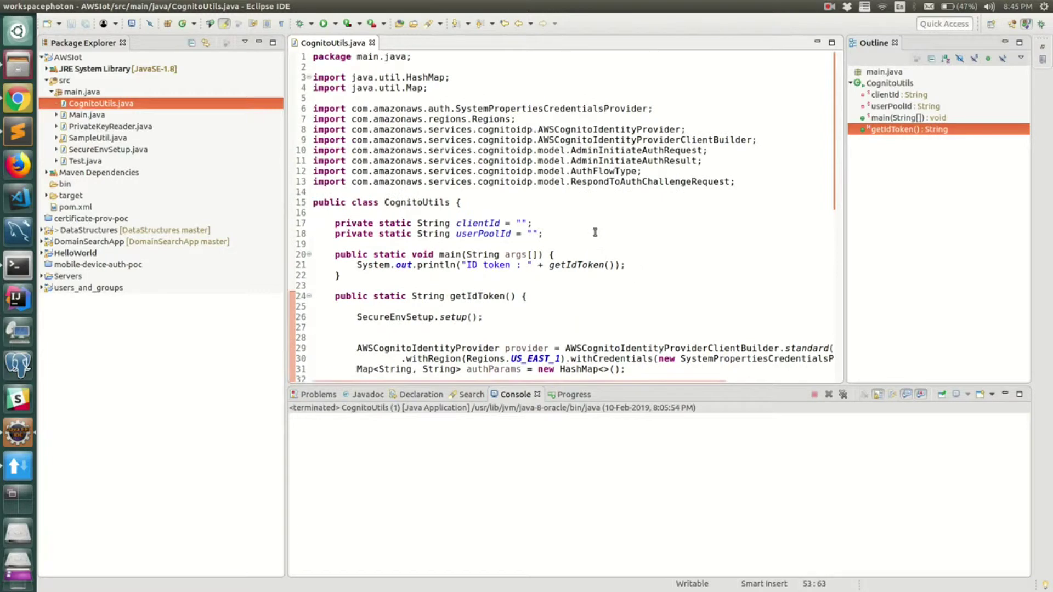
{"action": "double_click", "coordinate": [479, 223]}
Step: Copy the user pool's Pool Id from Cognito General settings into userPoolId in CognitoUtils.java
{"action": "double_click", "coordinate": [482, 234]}
{"action": "key", "text": "alt+Tab"}
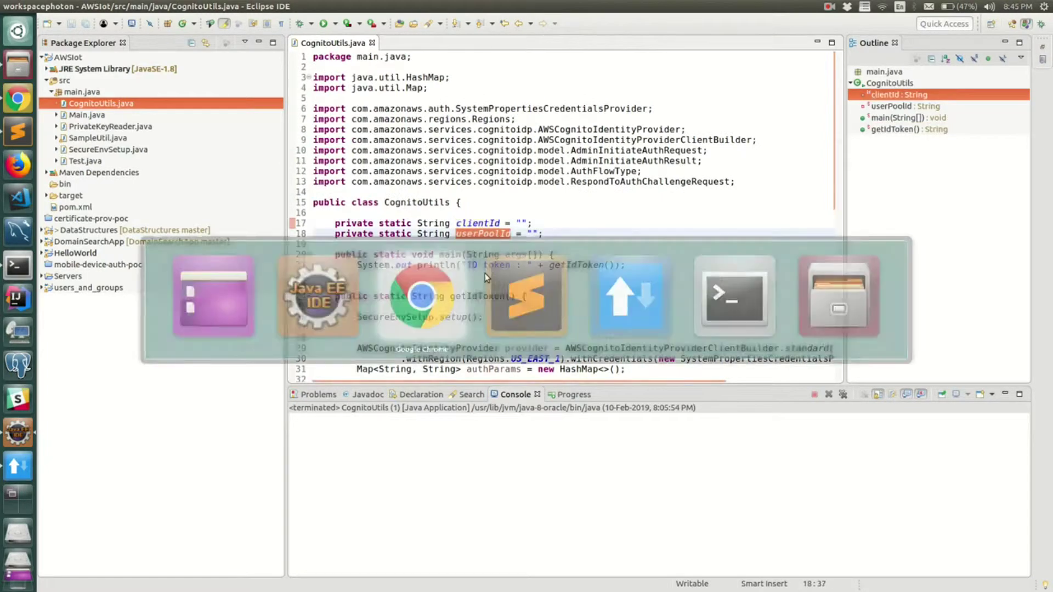
{"action": "left_click", "coordinate": [99, 138]}
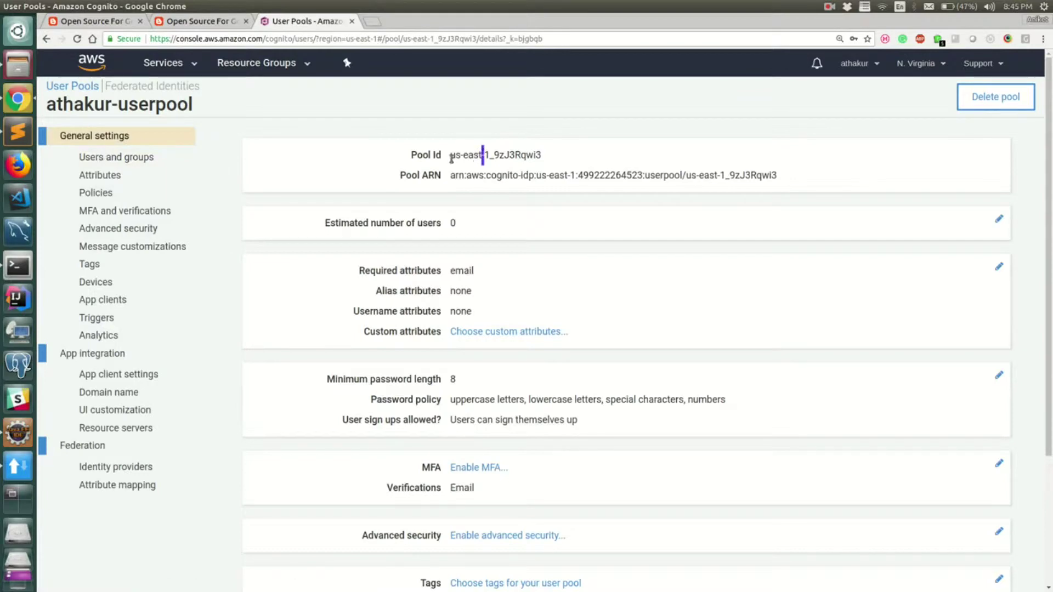
{"action": "left_click_drag", "start_coordinate": [482, 155], "coordinate": [544, 155]}
{"action": "key", "text": "ctrl+c"}
{"action": "key", "text": "alt+Tab"}
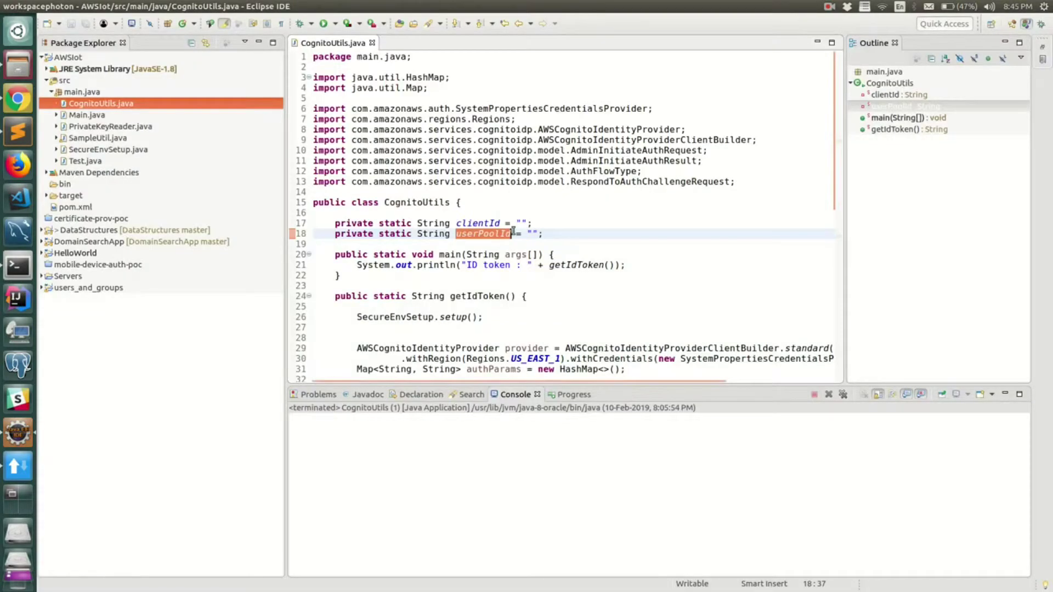
{"action": "key", "text": "ctrl+v"}
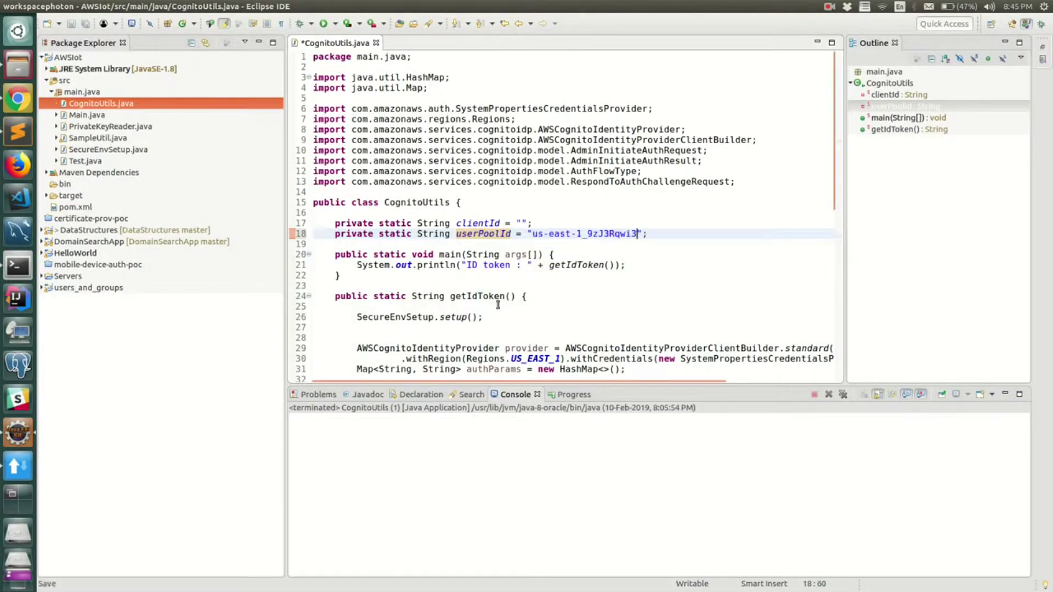
Step: Copy the app client id from the App clients page into clientId's empty quotes
{"action": "key", "text": "alt+Tab"}
{"action": "left_click", "coordinate": [104, 300]}
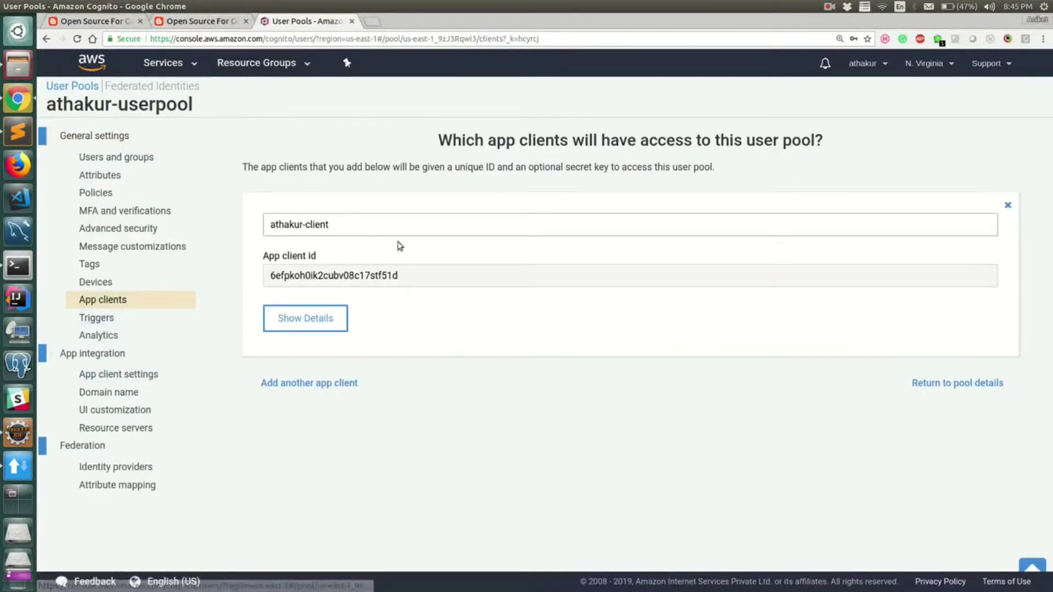
{"action": "double_click", "coordinate": [383, 274]}
{"action": "key", "text": "ctrl+c"}
{"action": "key", "text": "alt+Tab"}
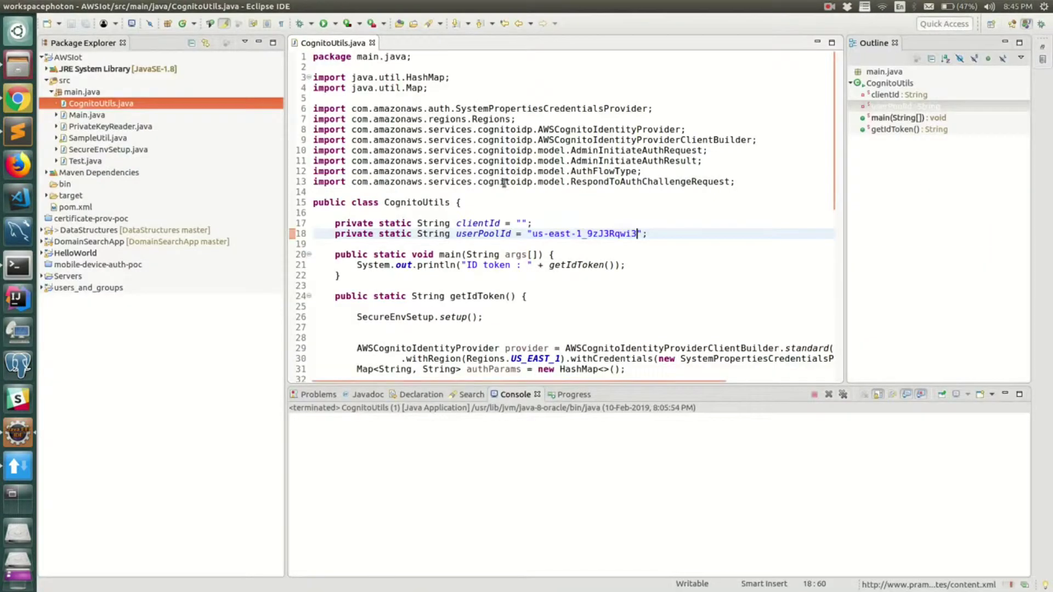
{"action": "left_click", "coordinate": [519, 223]}
{"action": "key", "text": "ctrl+v"}
Step: Run CognitoUtils as a Java application, which returns a NEW_PASSWORD_REQUIRED challenge and 'abc'
{"action": "right_click", "coordinate": [538, 264]}
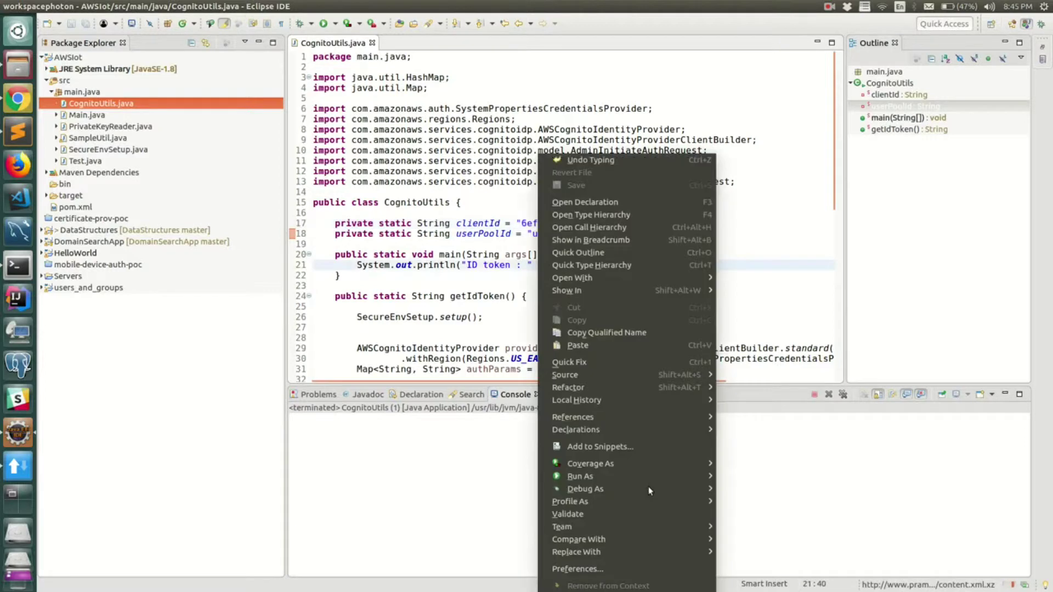
{"action": "mouse_move", "coordinate": [647, 478]}
{"action": "left_click", "coordinate": [762, 476]}
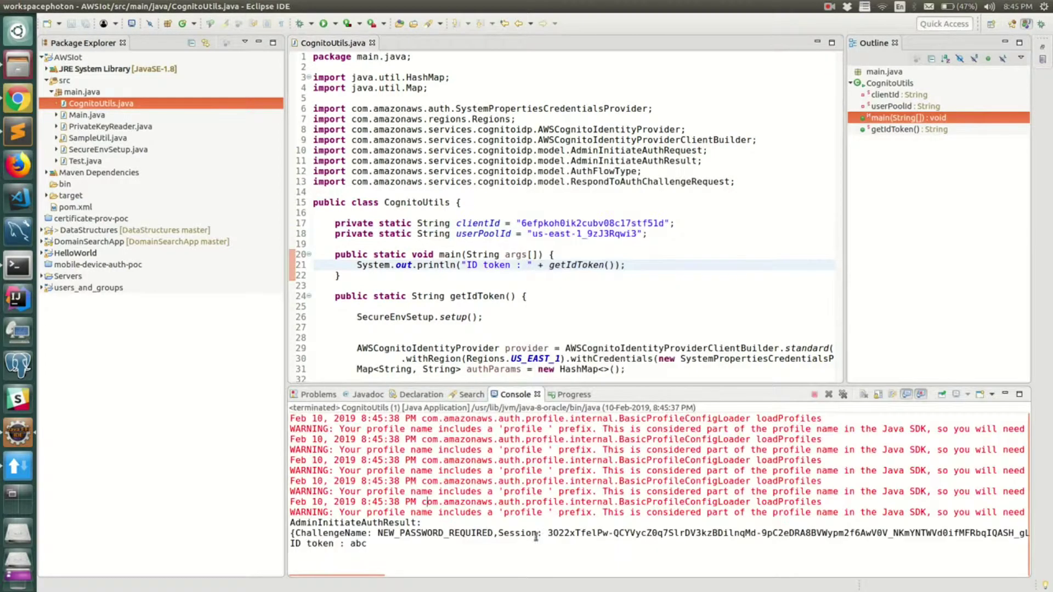
{"action": "key", "text": "alt+Tab"}
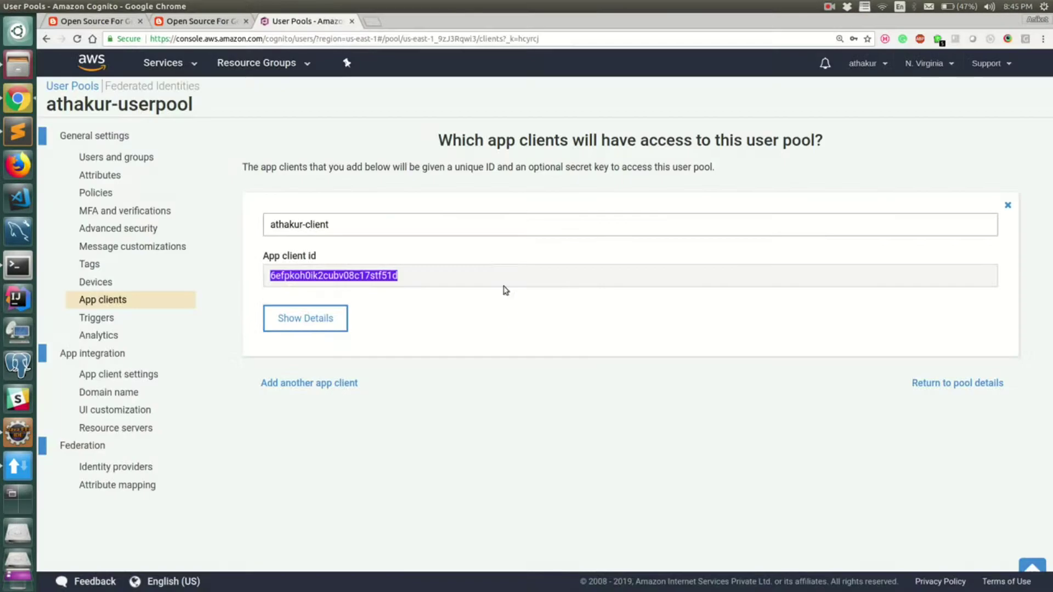
Step: Refresh the pool's Users and groups list and confirm the user's Account status now reads CONFIRMED
{"action": "left_click", "coordinate": [145, 157]}
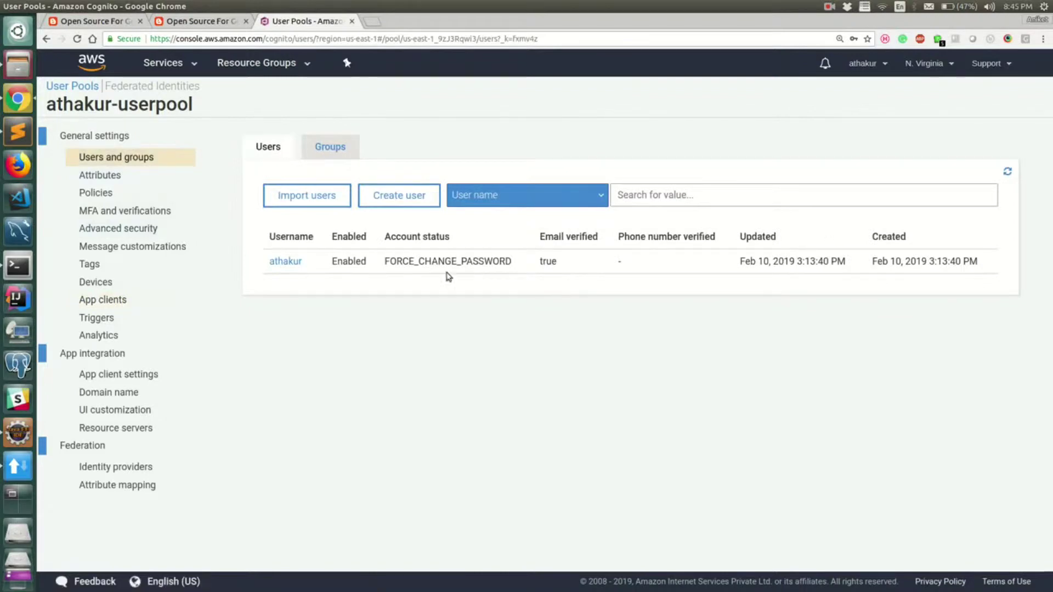
{"action": "left_click", "coordinate": [1007, 172]}
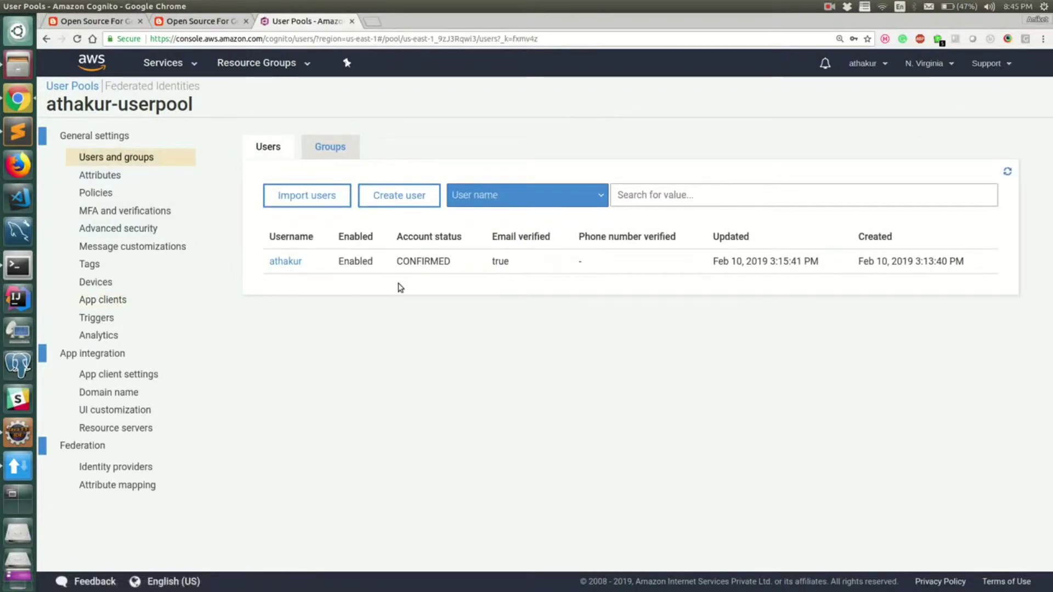
{"action": "double_click", "coordinate": [430, 262]}
{"action": "key", "text": "alt+Tab"}
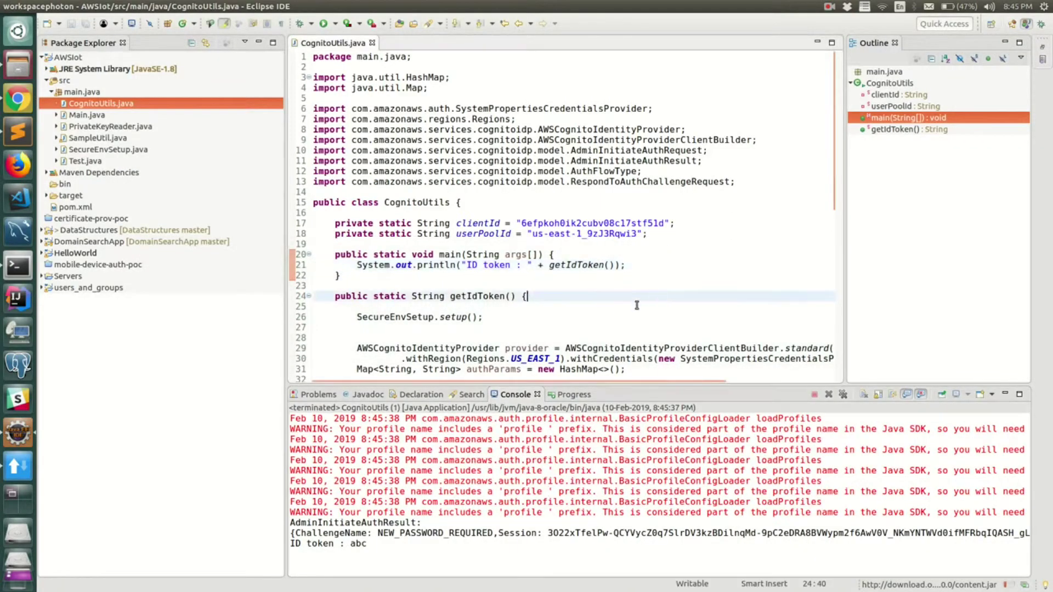
Step: Comment out the challenge-response block, delete the 'abc' return, and restore the getIdToken return
{"action": "left_click_drag", "start_coordinate": [746, 307], "coordinate": [274, 221]}
{"action": "key", "text": "ctrl+shift+slash"}
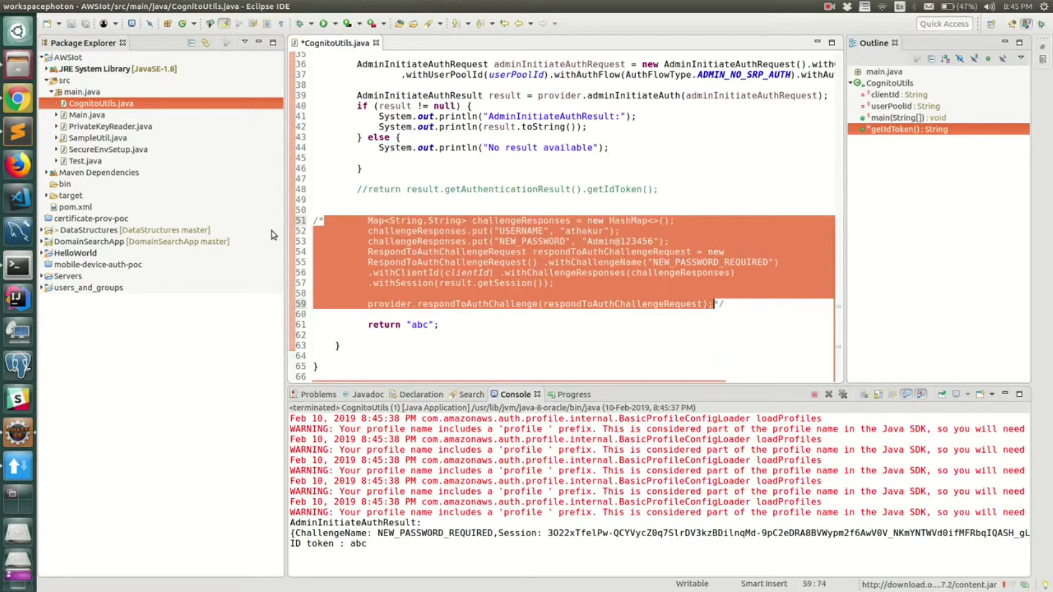
{"action": "left_click", "coordinate": [441, 325]}
{"action": "key", "text": "shift+Up"}
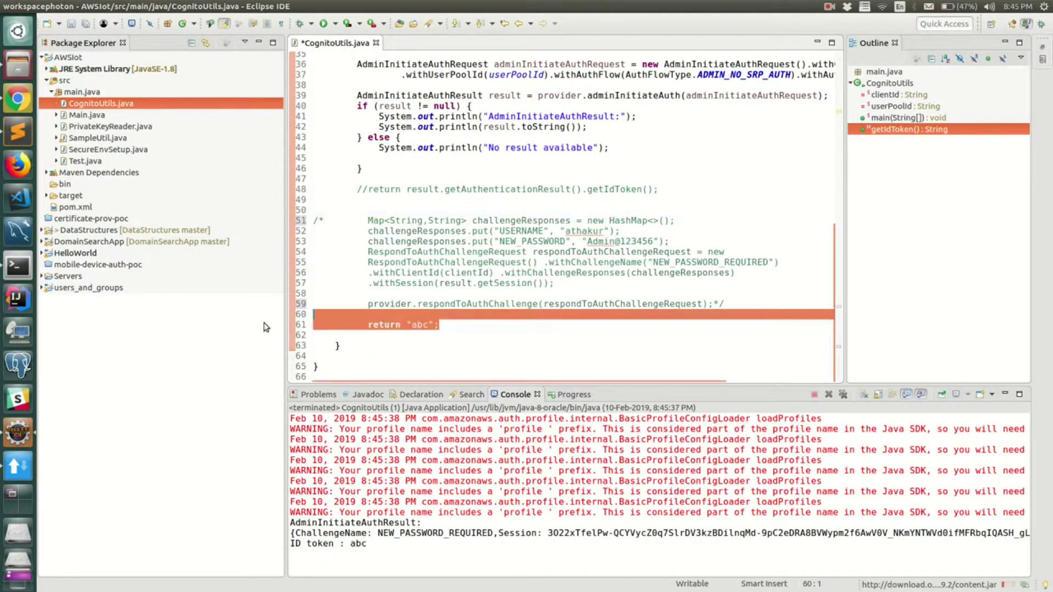
{"action": "key", "text": "Delete"}
{"action": "left_click", "coordinate": [357, 199]}
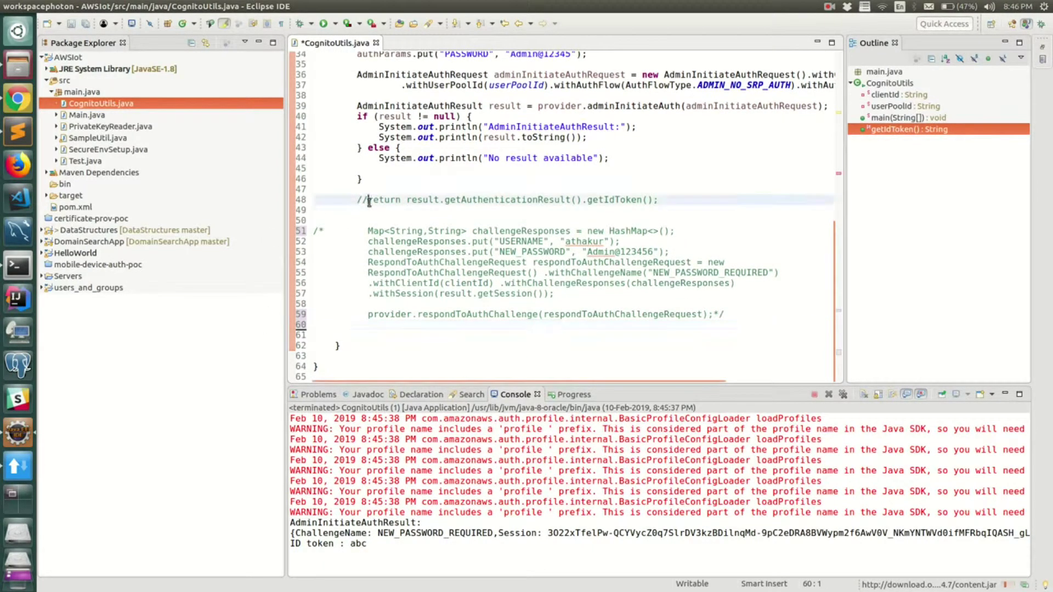
{"action": "key", "text": "ctrl+slash"}
{"action": "key", "text": "ctrl+s"}
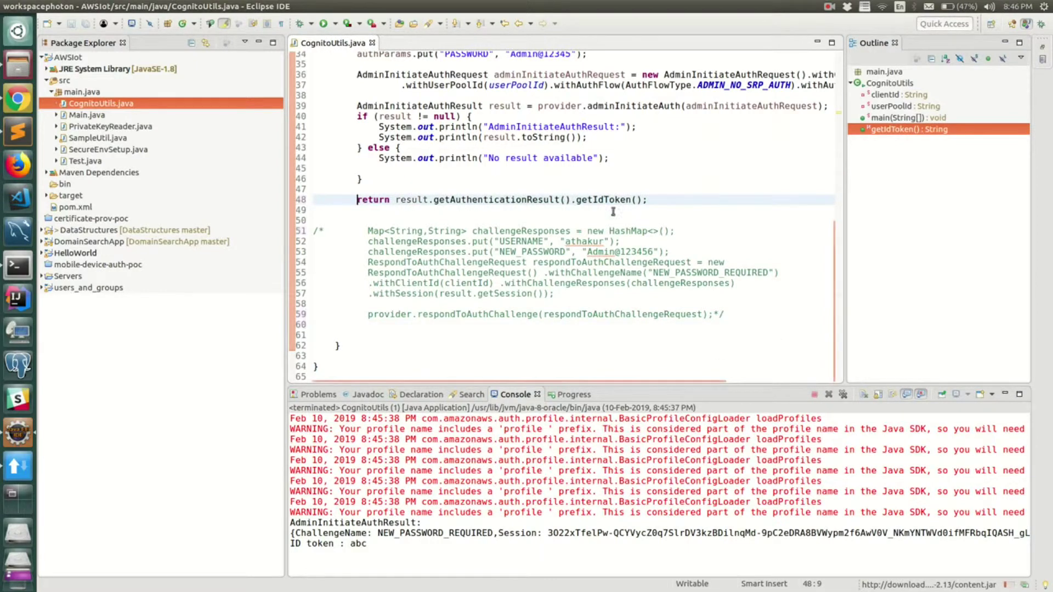
{"action": "key", "text": "shift+Down"}
{"action": "double_click", "coordinate": [618, 199]}
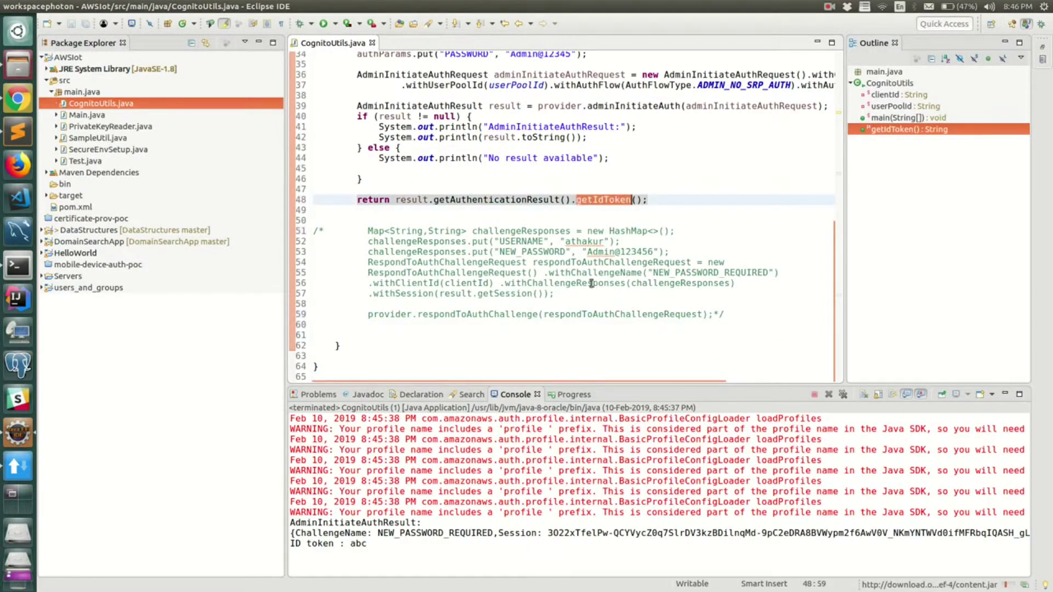
Step: Append '6' to the password value and save the file
{"action": "scroll", "coordinate": [591, 283], "scroll_direction": "up", "scroll_amount": 4}
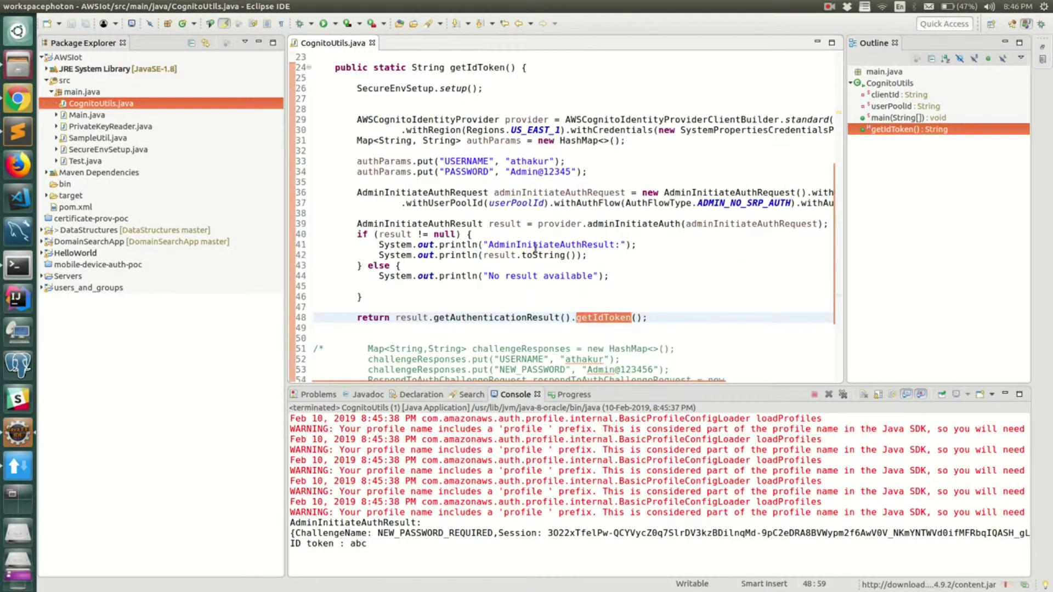
{"action": "left_click", "coordinate": [573, 172]}
{"action": "type", "text": "6"}
{"action": "key", "text": "ctrl+s"}
Step: Rerun CognitoUtils as a Java application
{"action": "left_click", "coordinate": [585, 214]}
{"action": "scroll", "coordinate": [550, 244], "scroll_direction": "up", "scroll_amount": 5}
{"action": "right_click", "coordinate": [550, 244]}
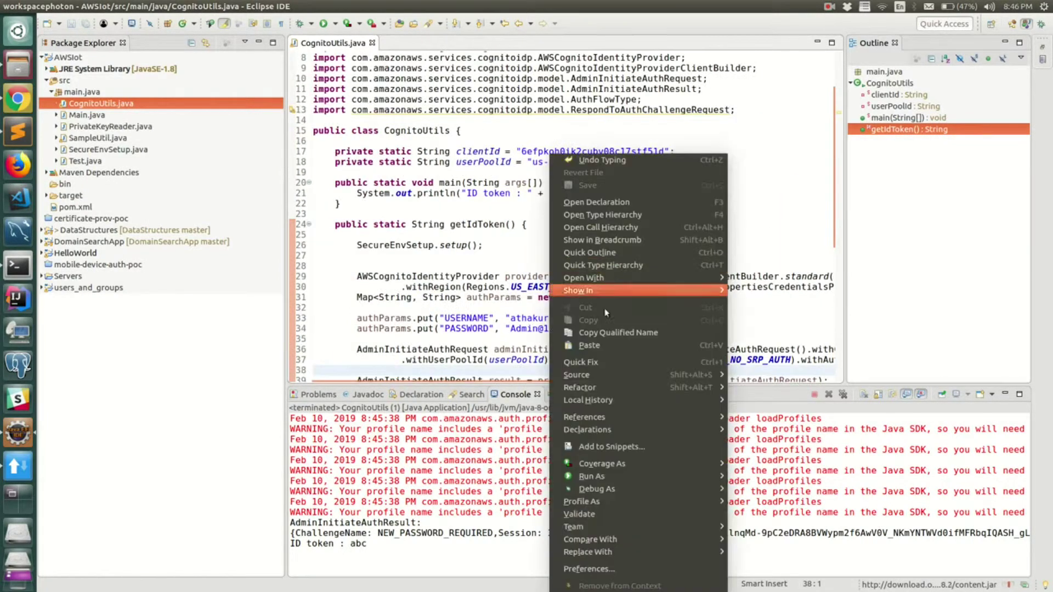
{"action": "mouse_move", "coordinate": [664, 475]}
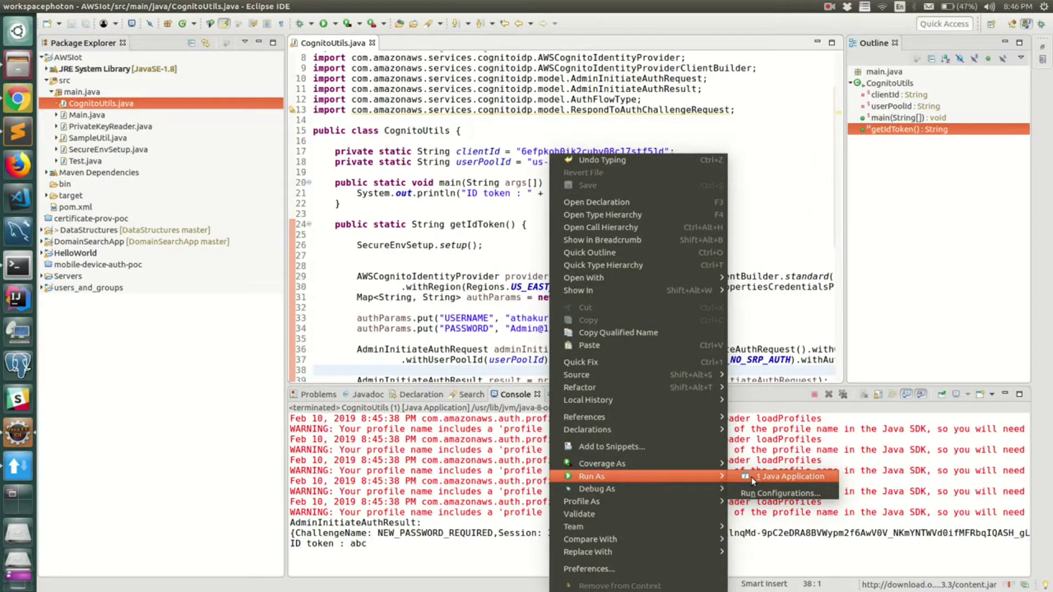
{"action": "left_click", "coordinate": [752, 477]}
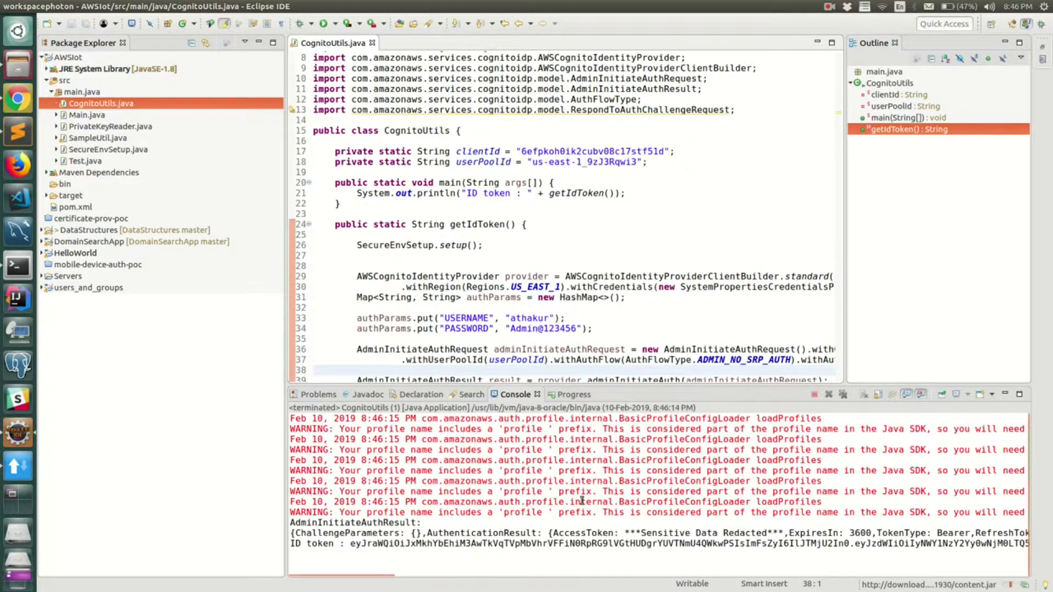
Step: Copy the printed ID token line from the console output
{"action": "left_click", "coordinate": [417, 544]}
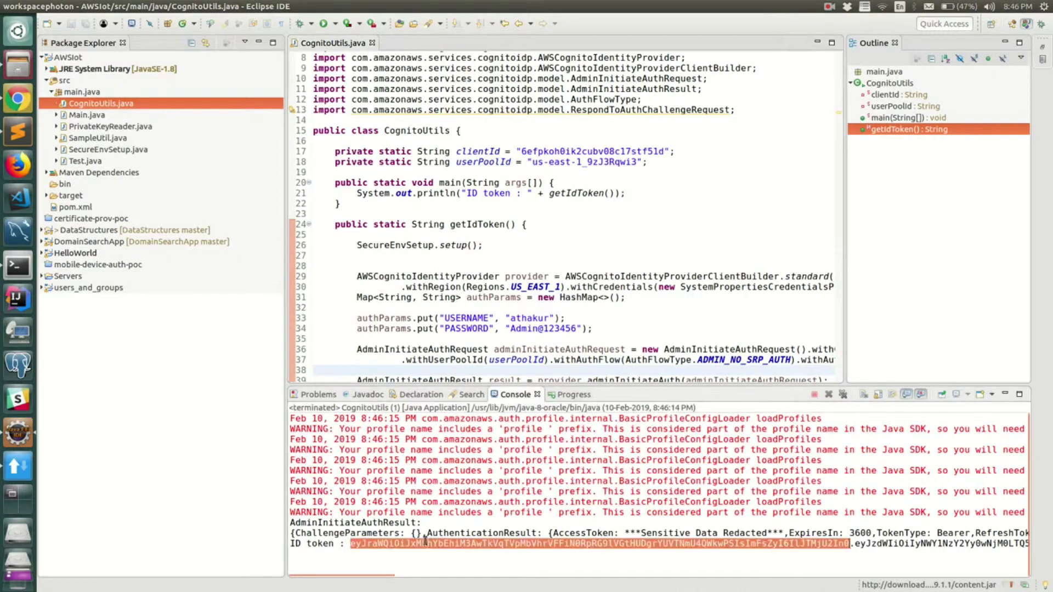
{"action": "triple_click", "coordinate": [544, 545]}
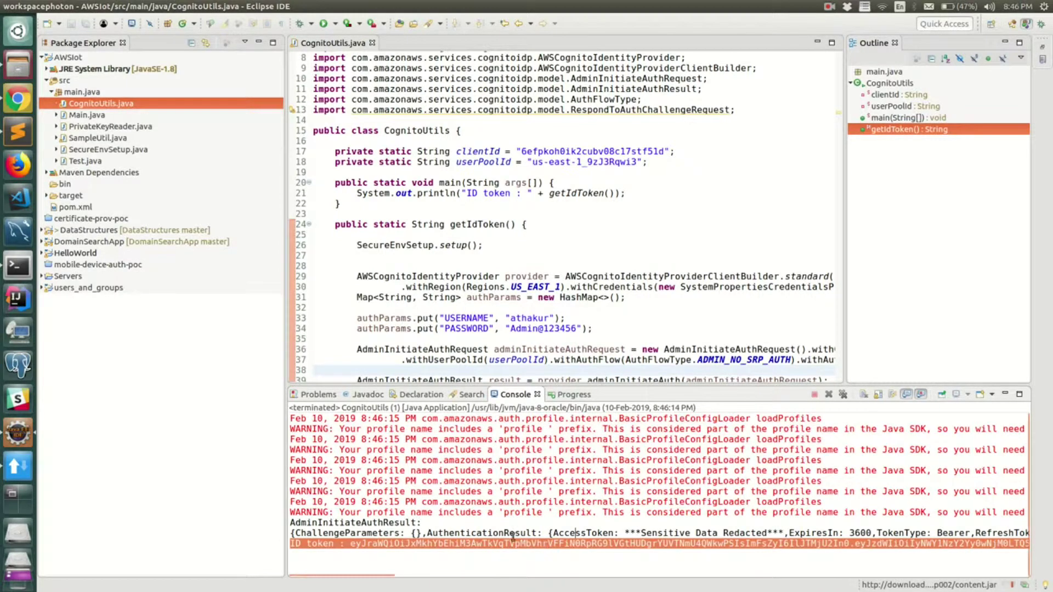
{"action": "key", "text": "ctrl+c"}
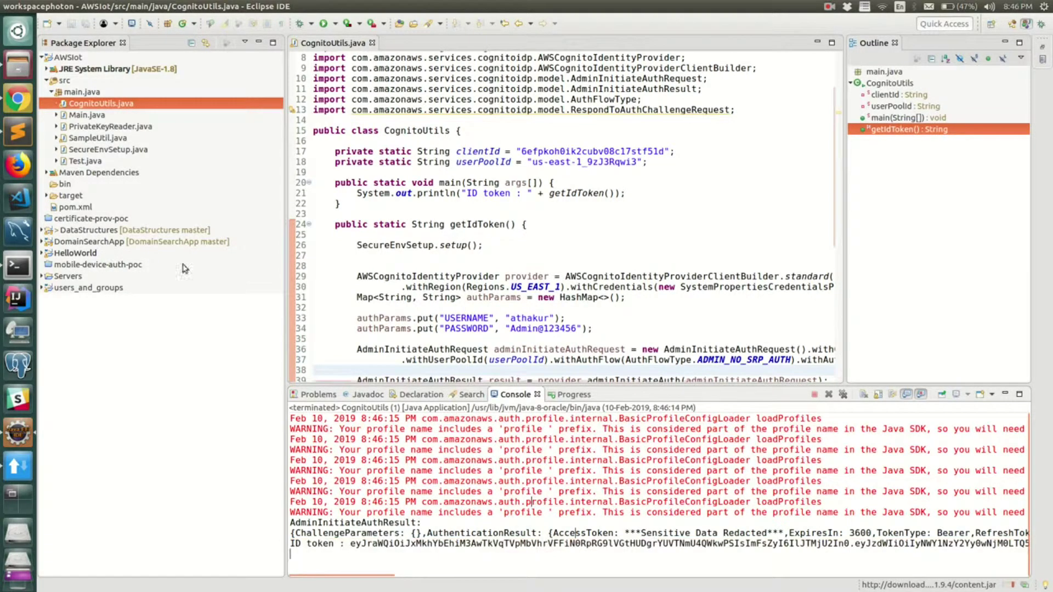
{"action": "left_click", "coordinate": [3, 104]}
Step: Find API Gateway via the 'api g' services search and create a REST API named 'validate'
{"action": "left_click", "coordinate": [193, 67]}
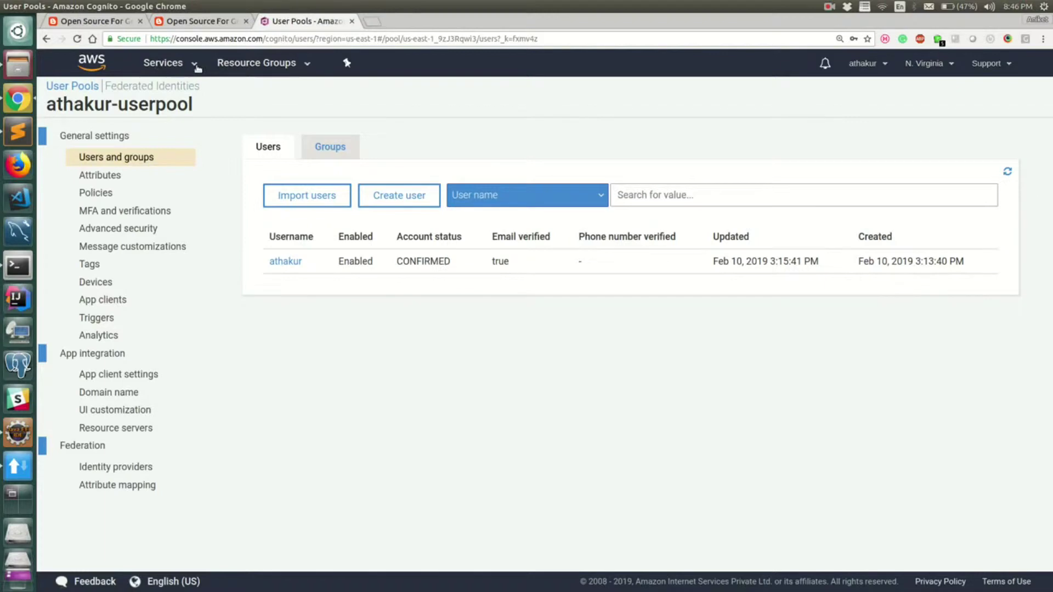
{"action": "type", "text": "api"}
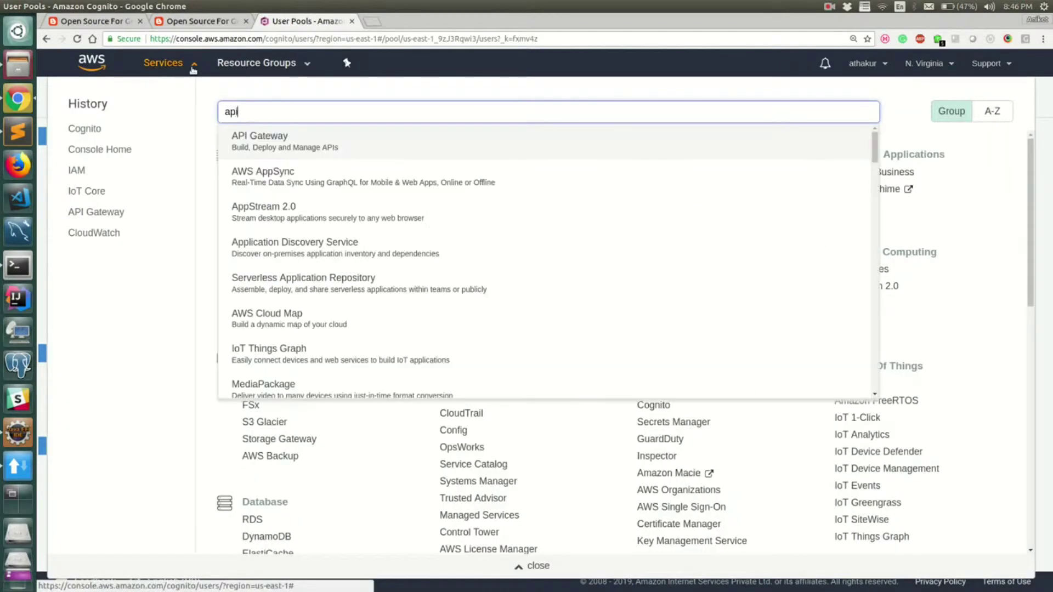
{"action": "type", "text": " g"}
{"action": "middle_click", "coordinate": [239, 146]}
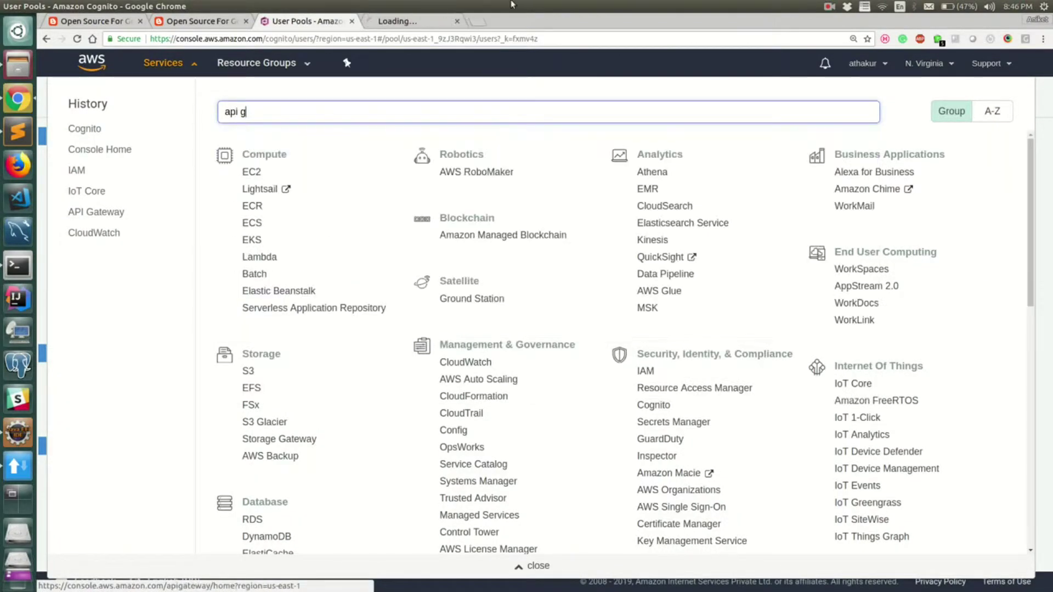
{"action": "left_click", "coordinate": [399, 23]}
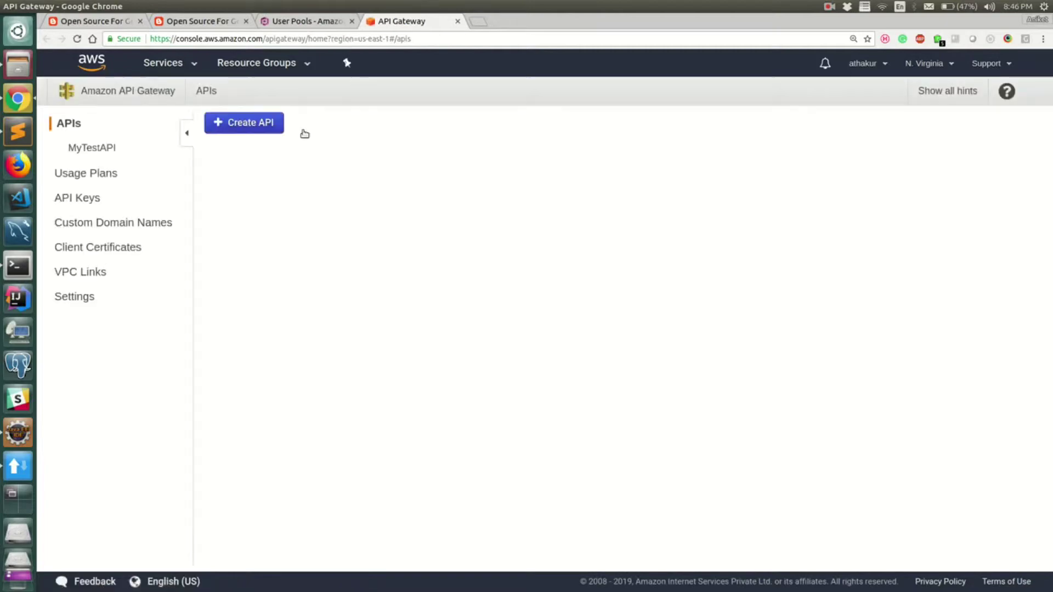
{"action": "left_click", "coordinate": [248, 130]}
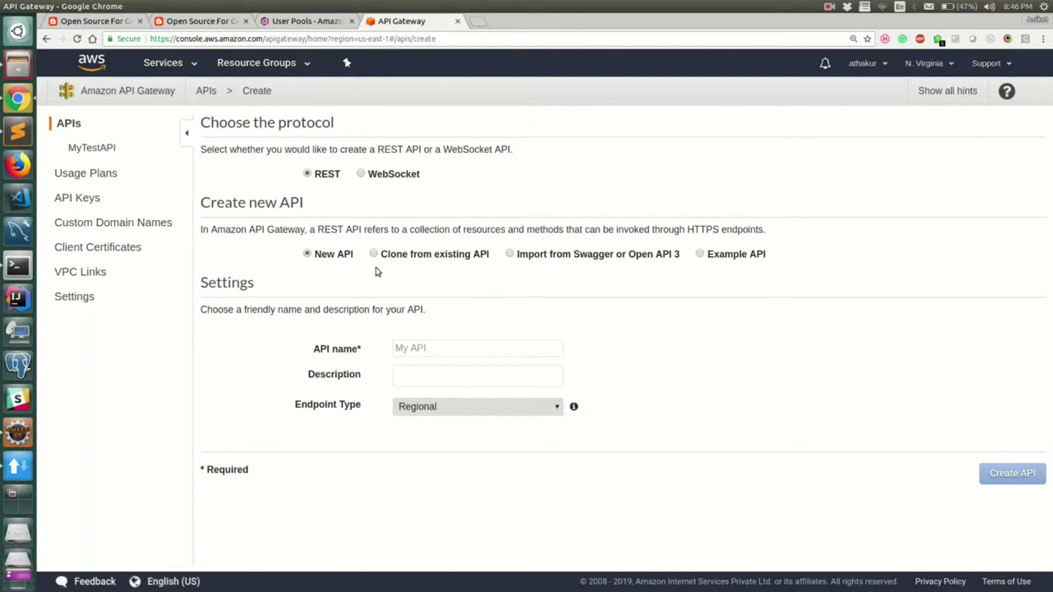
{"action": "left_click", "coordinate": [438, 345]}
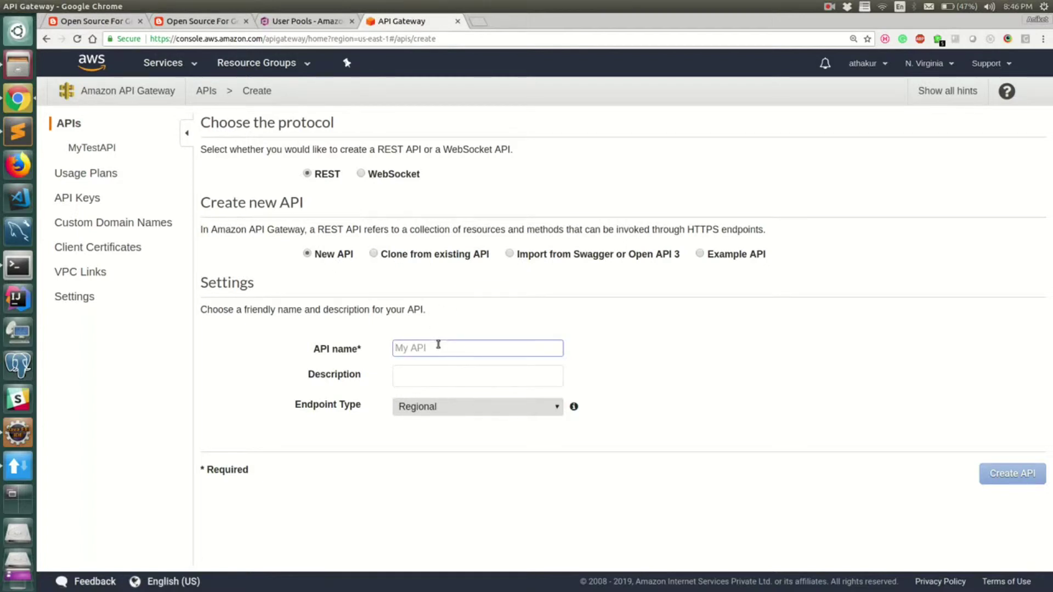
{"action": "type", "text": "validate"}
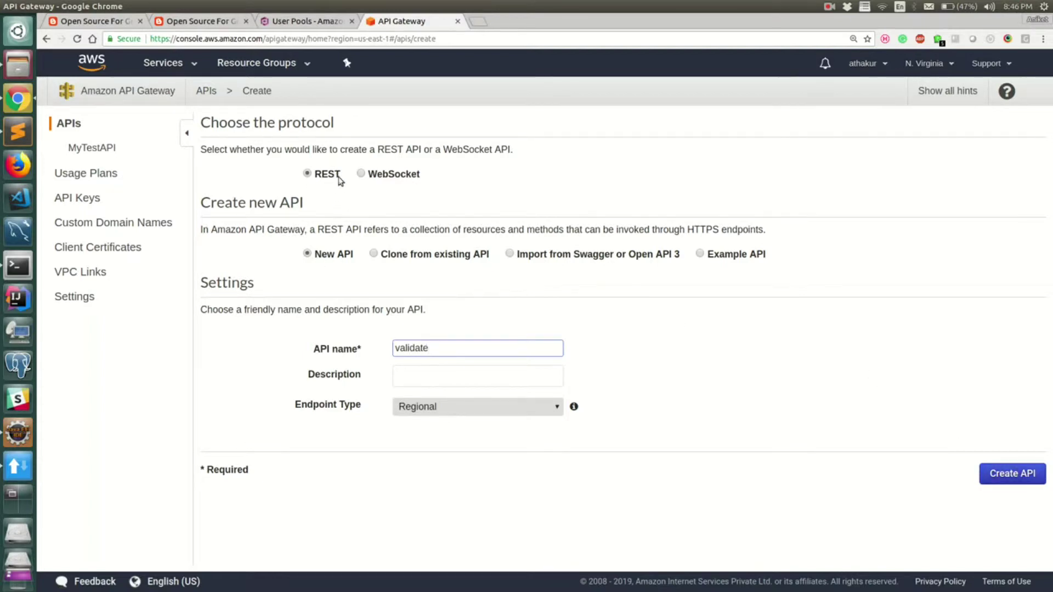
{"action": "left_click", "coordinate": [1007, 473]}
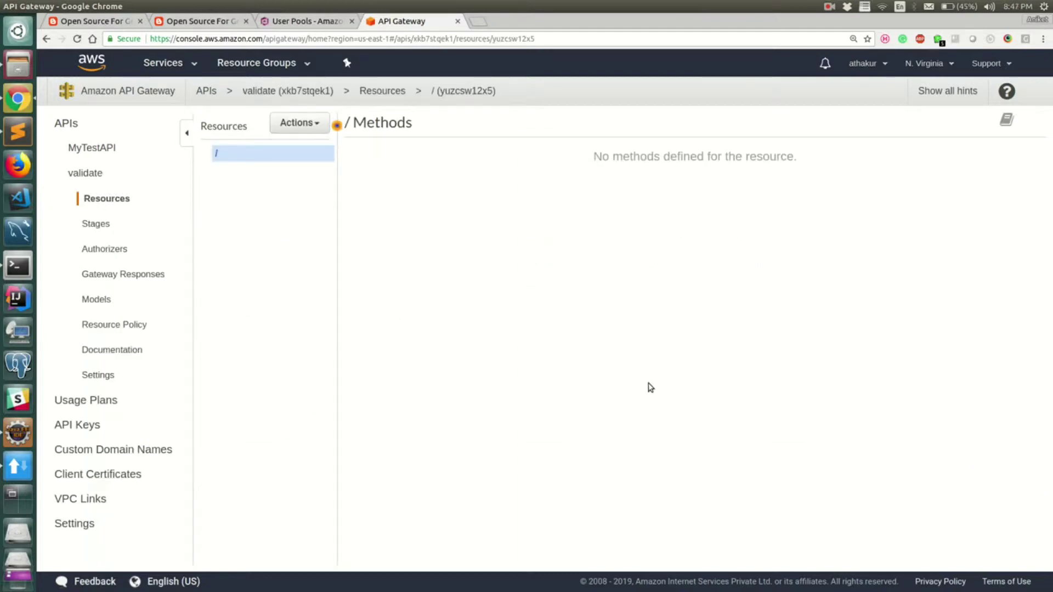
Step: Create a child resource named validateUserPool under the API root
{"action": "left_click", "coordinate": [299, 122]}
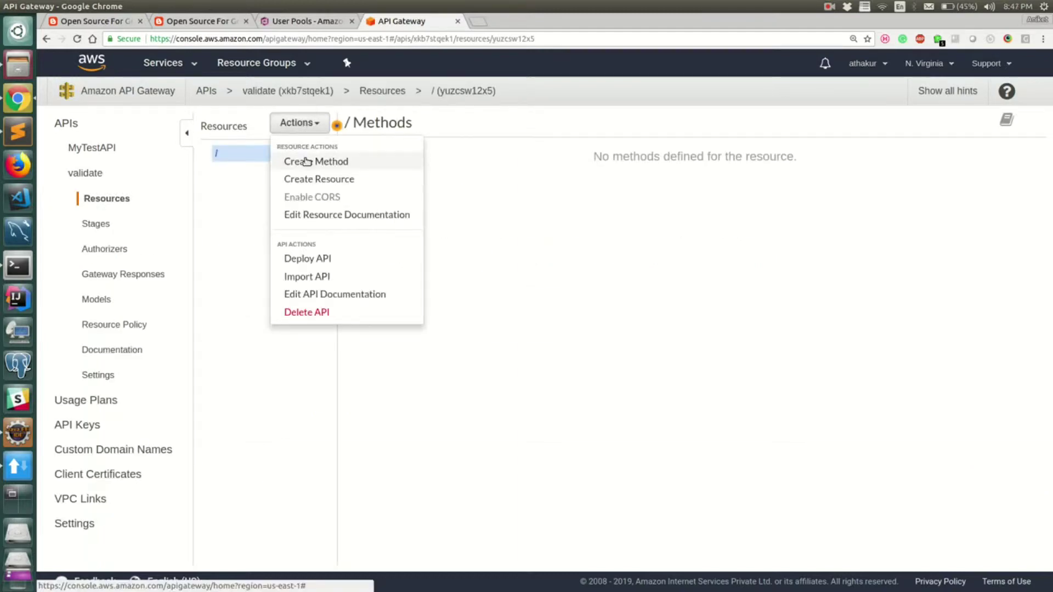
{"action": "left_click", "coordinate": [307, 162]}
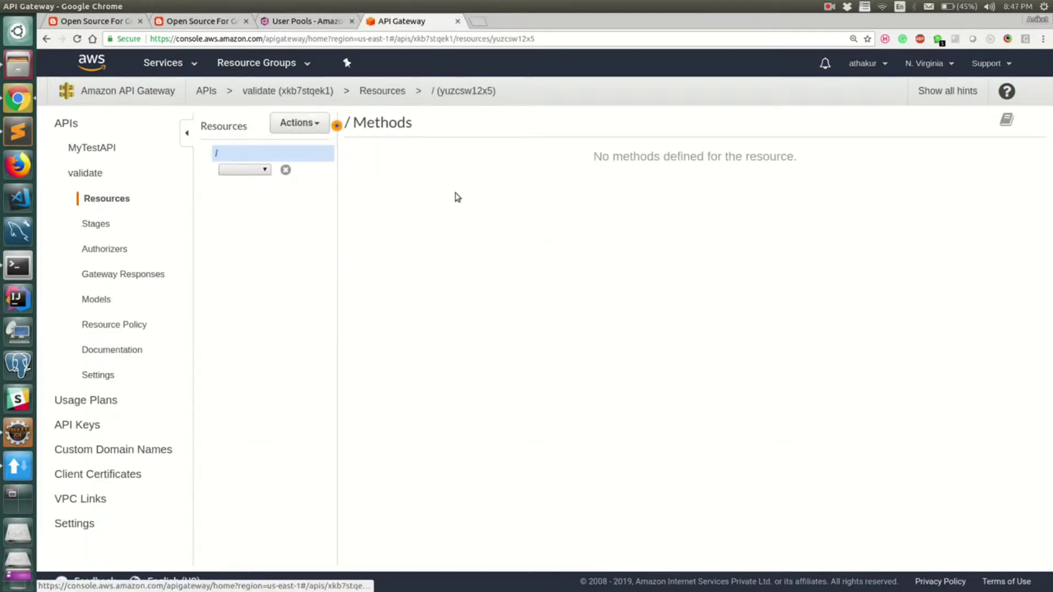
{"action": "left_click", "coordinate": [286, 130]}
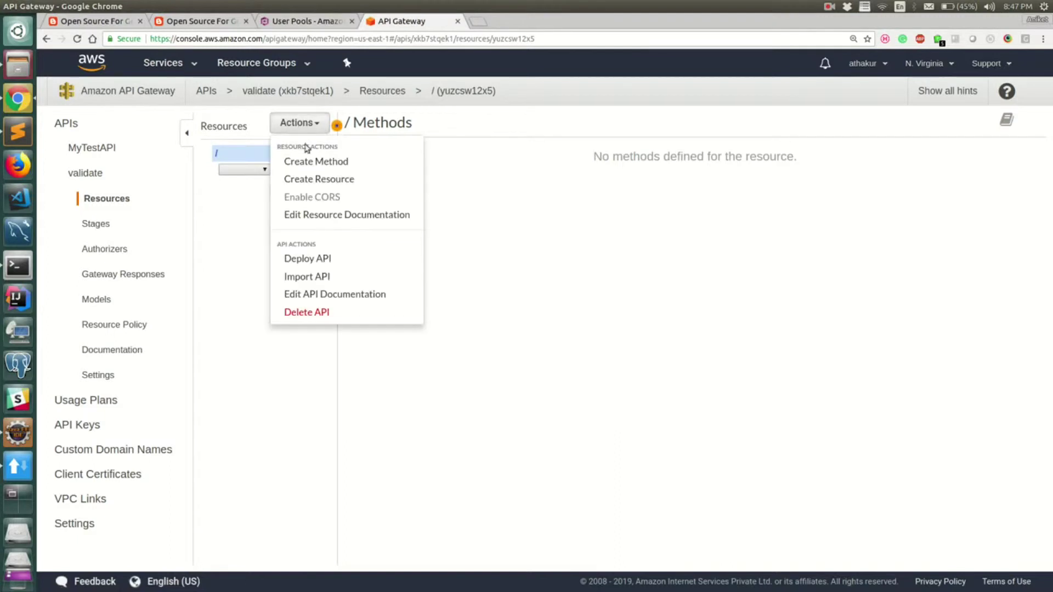
{"action": "left_click", "coordinate": [323, 179]}
{"action": "left_click", "coordinate": [590, 201]}
{"action": "type", "text": "validateUserPool"}
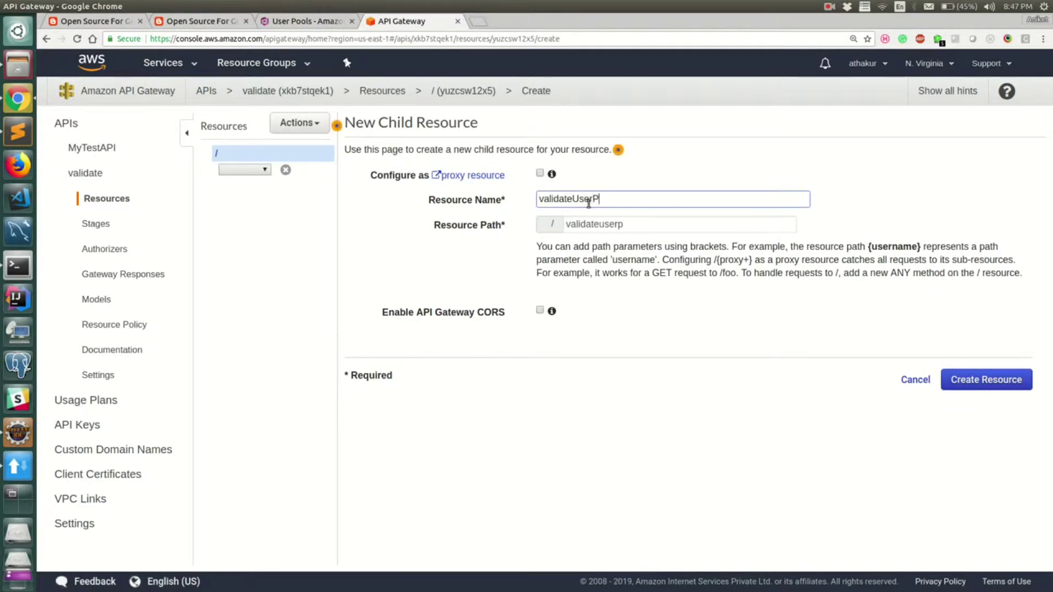
{"action": "left_click", "coordinate": [951, 379]}
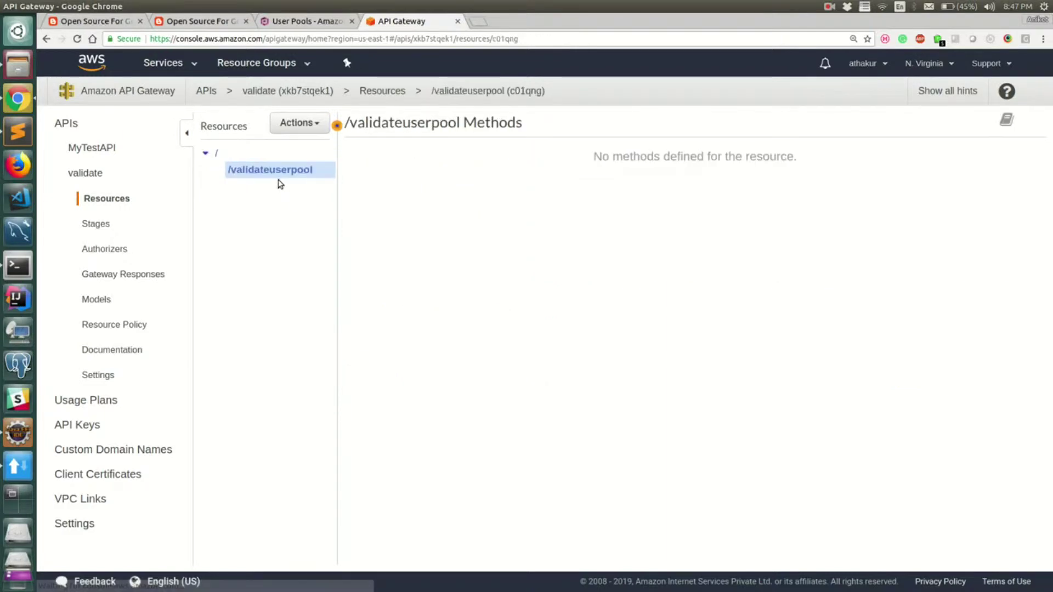
Step: Add a GET method to the /validateuserpool resource
{"action": "left_click", "coordinate": [298, 126]}
{"action": "left_click", "coordinate": [335, 161]}
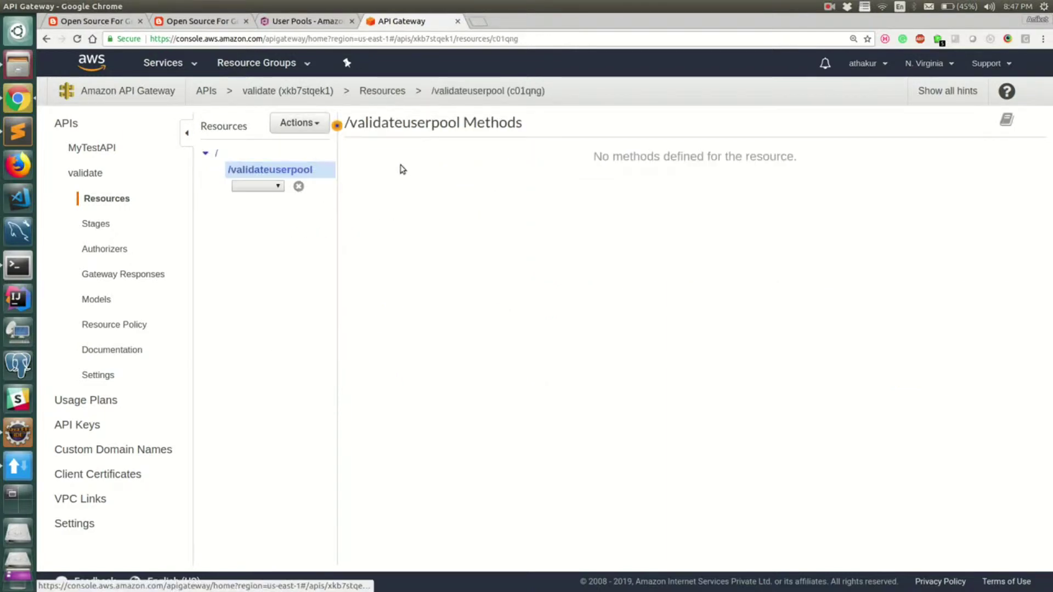
{"action": "left_click", "coordinate": [266, 187]}
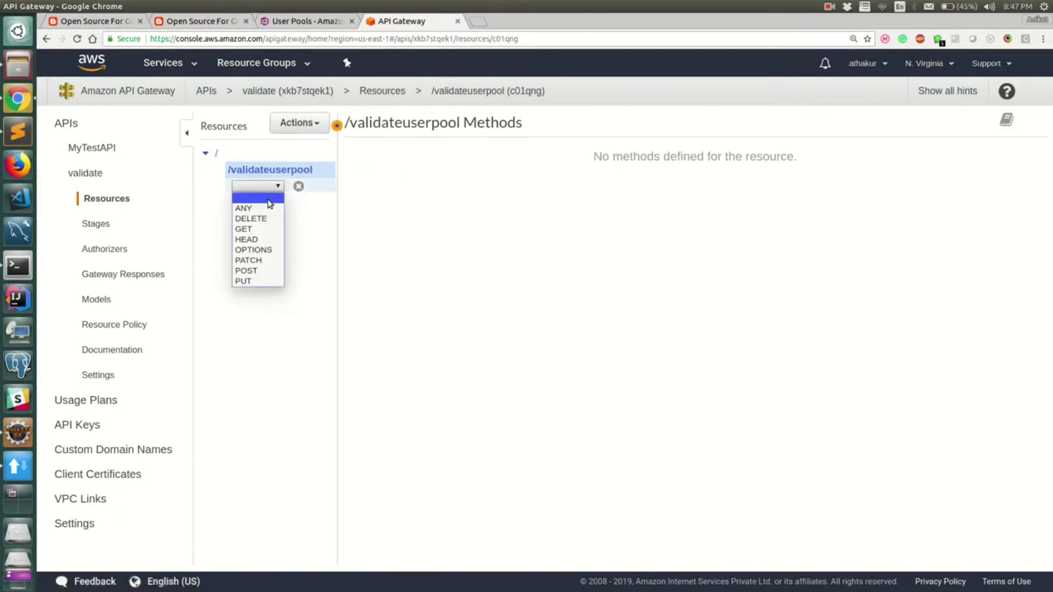
{"action": "left_click", "coordinate": [249, 228]}
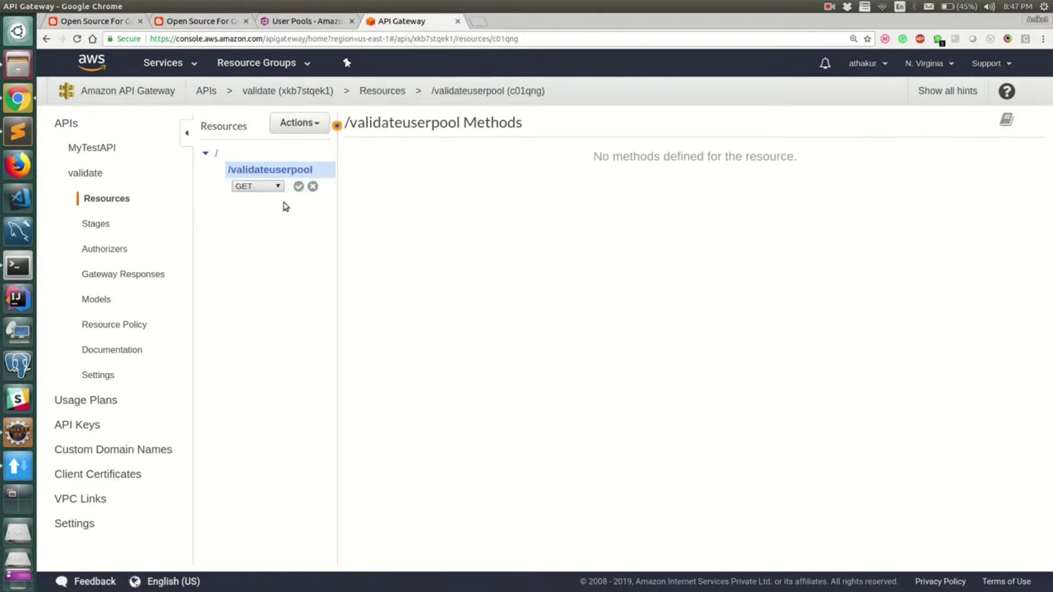
{"action": "left_click", "coordinate": [297, 186]}
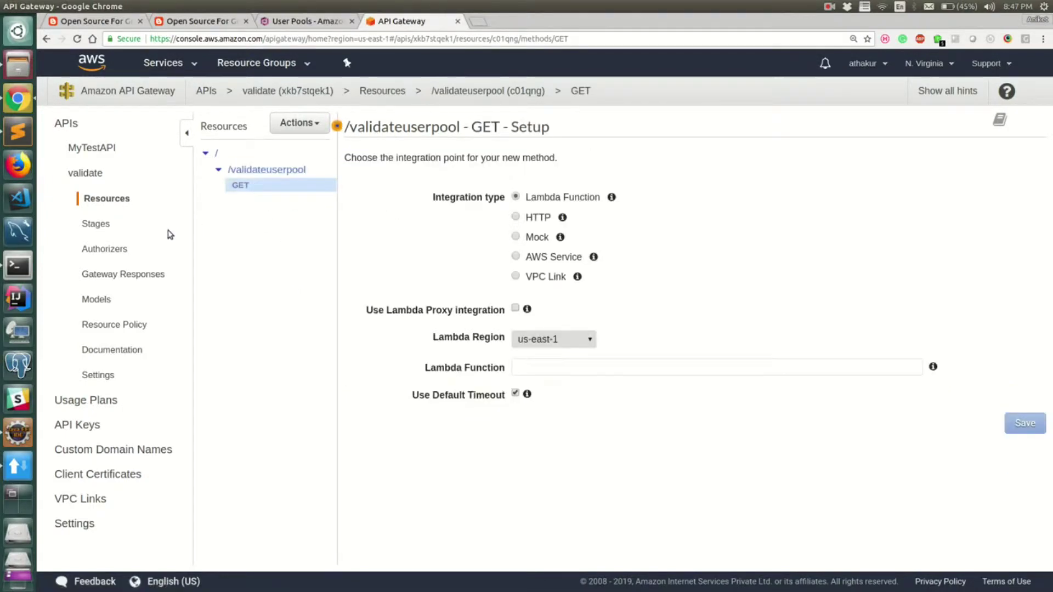
{"action": "left_click", "coordinate": [120, 248]}
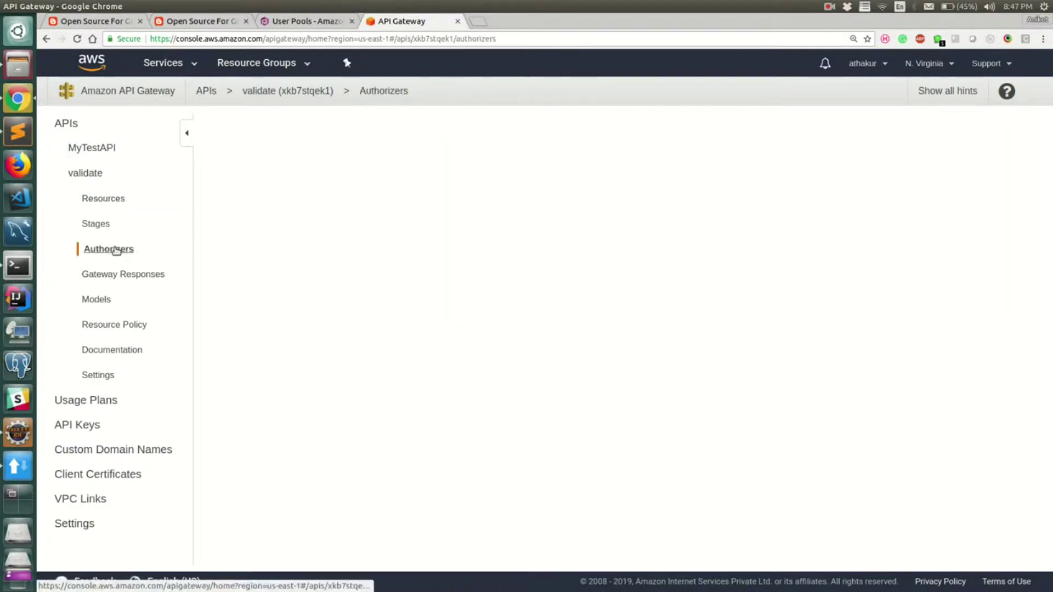
Step: Start a new Cognito authorizer named MyAthakurAuthorizer using the athakur-userpool user pool
{"action": "left_click", "coordinate": [303, 176]}
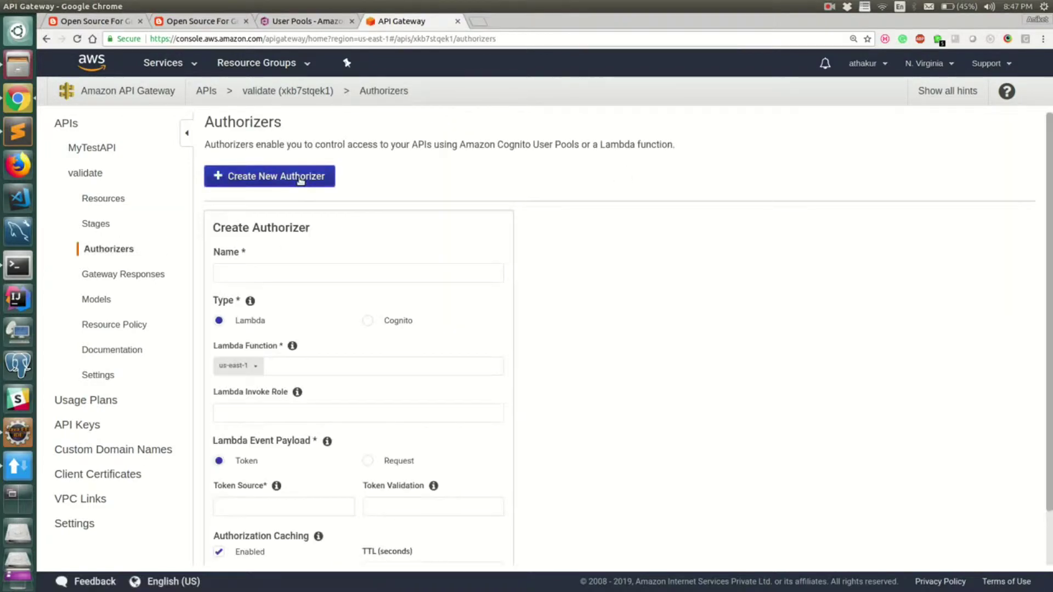
{"action": "left_click", "coordinate": [294, 276]}
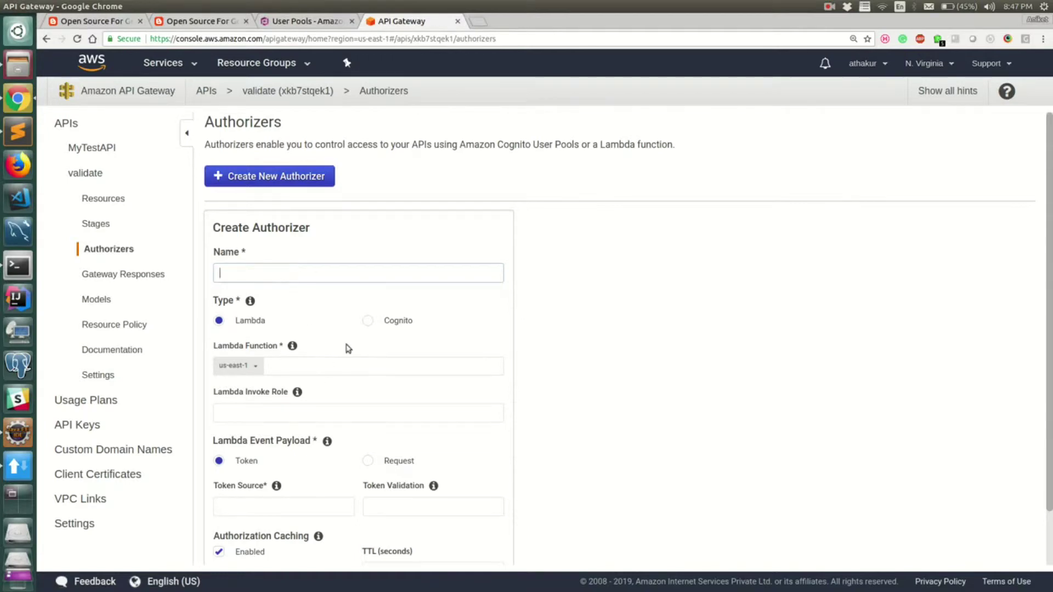
{"action": "type", "text": "MyAthakurAuthorizer"}
{"action": "scroll", "coordinate": [315, 269], "scroll_direction": "down", "scroll_amount": 2}
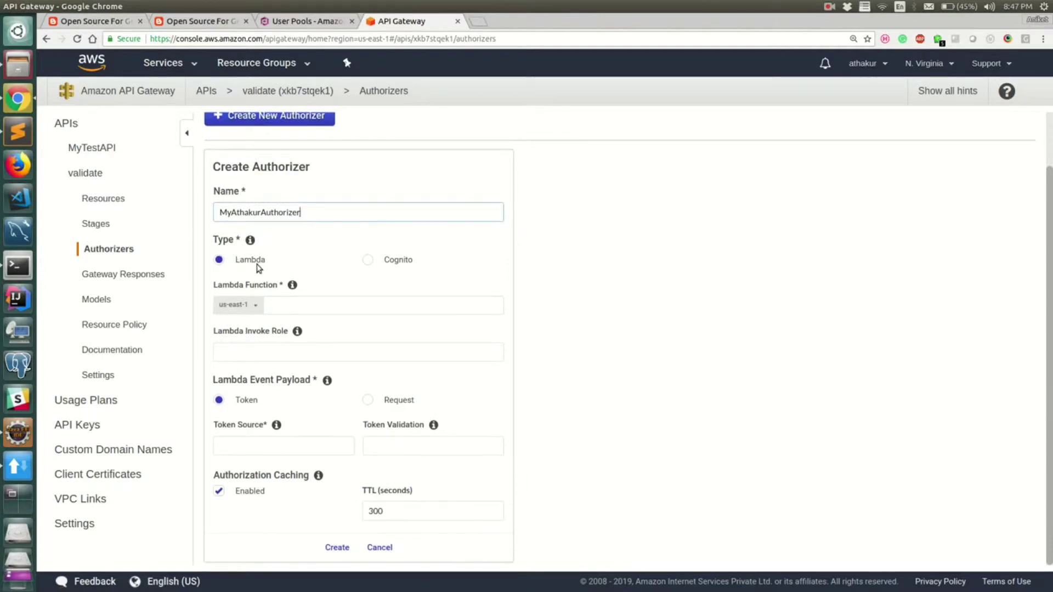
{"action": "left_click", "coordinate": [366, 261]}
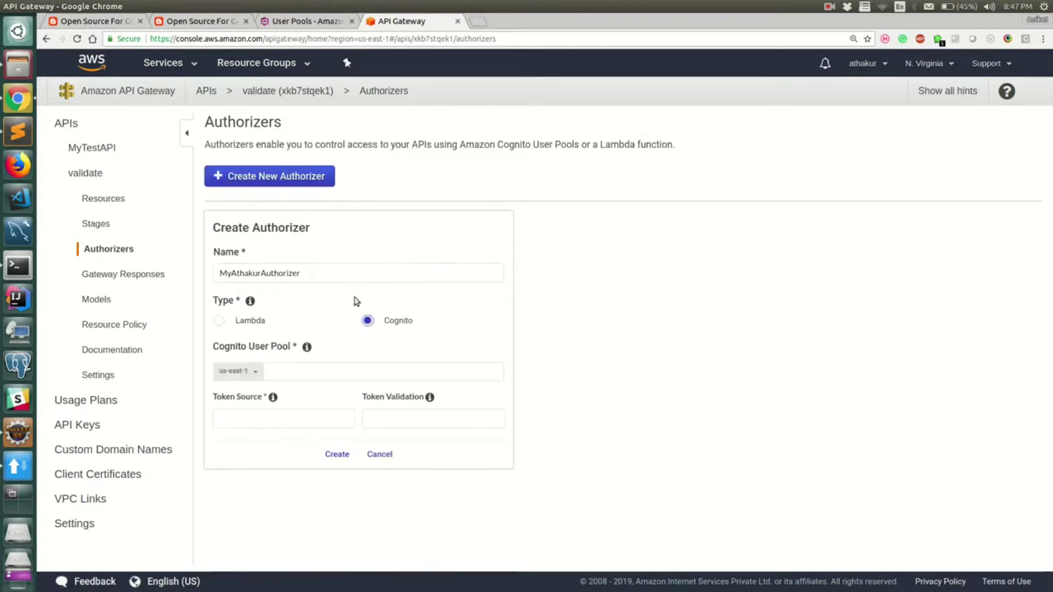
{"action": "left_click", "coordinate": [315, 371]}
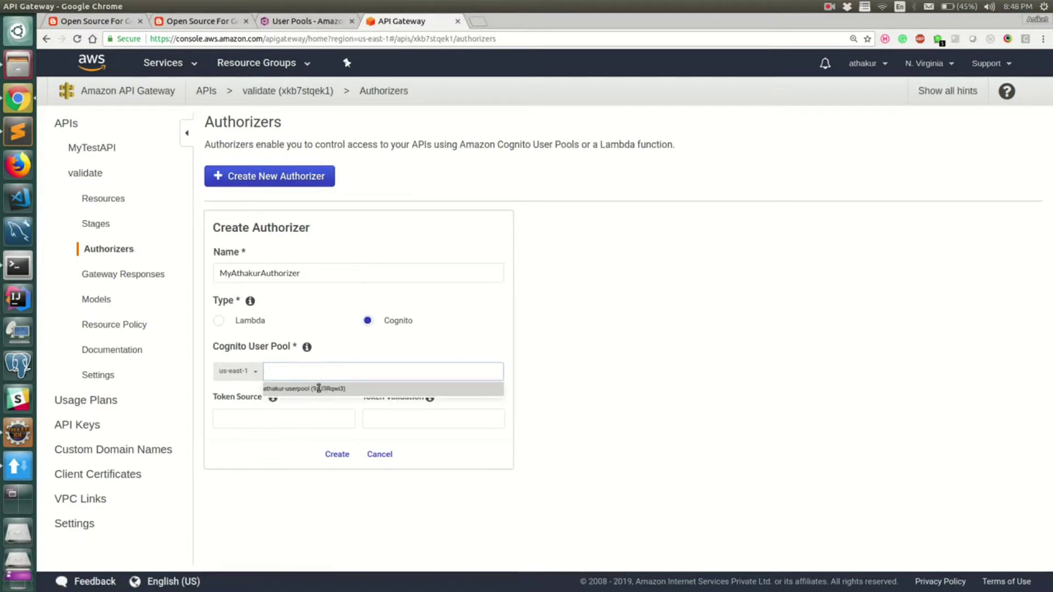
{"action": "left_click", "coordinate": [318, 388]}
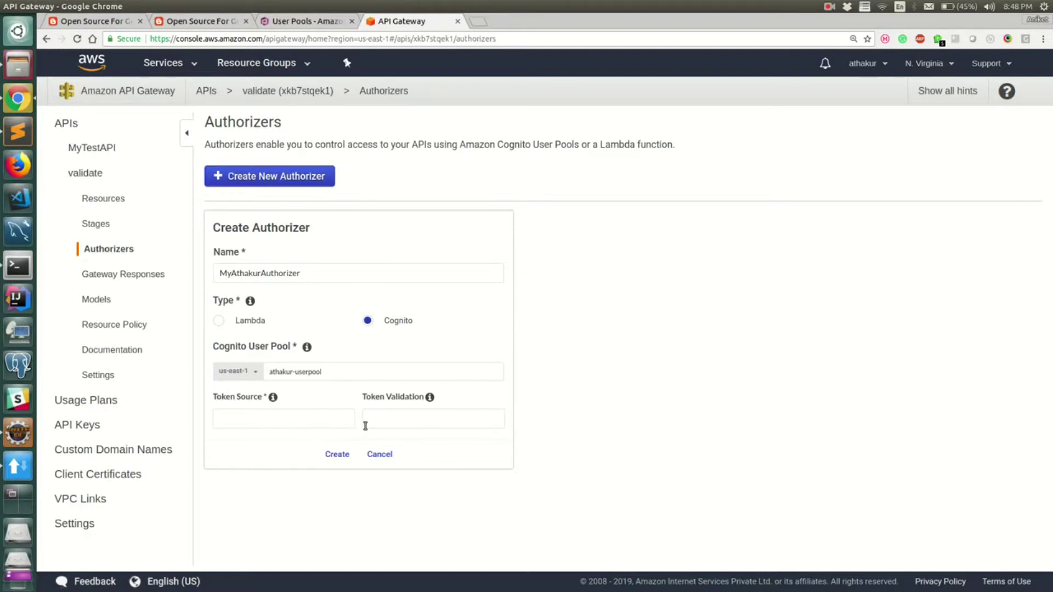
Step: Set the token source to X-COG-ID, leave token validation blank, and create the authorizer
{"action": "left_click", "coordinate": [293, 419]}
{"action": "left_click_drag", "start_coordinate": [280, 423], "coordinate": [137, 427]}
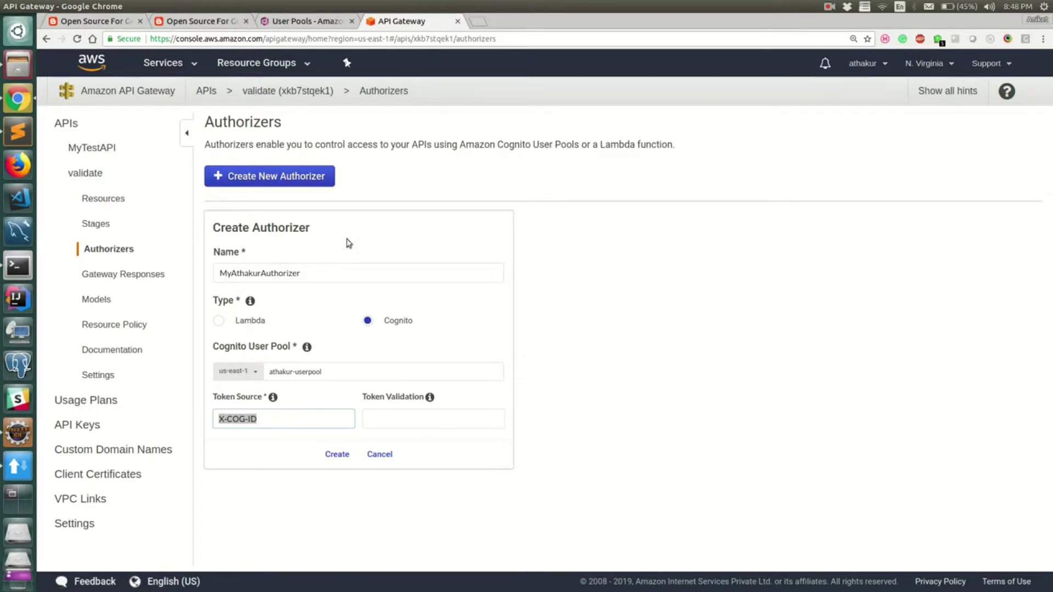
{"action": "left_click", "coordinate": [417, 418]}
{"action": "mouse_move", "coordinate": [431, 400]}
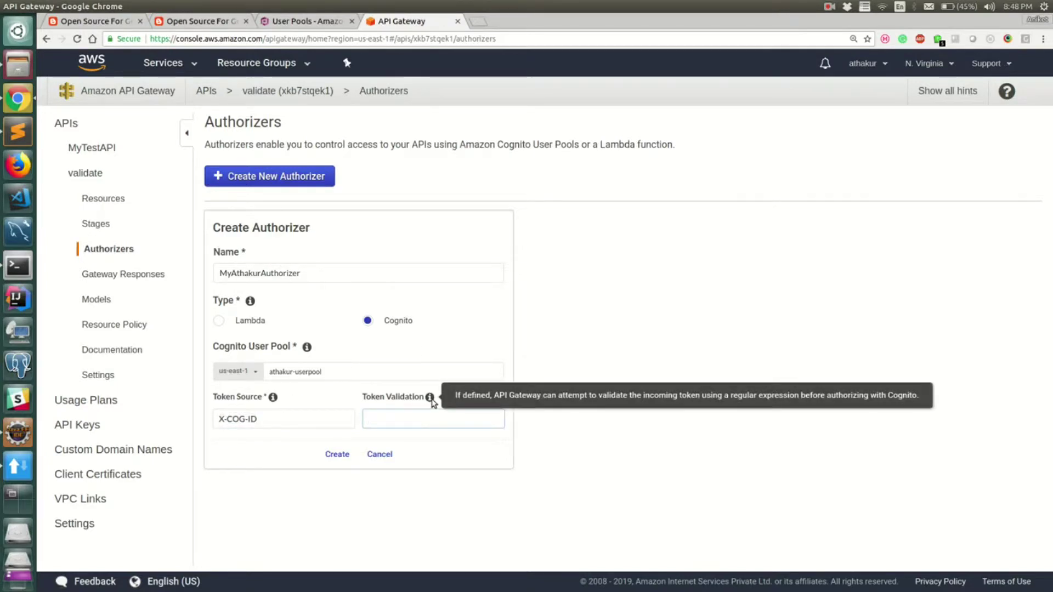
{"action": "left_click", "coordinate": [268, 408]}
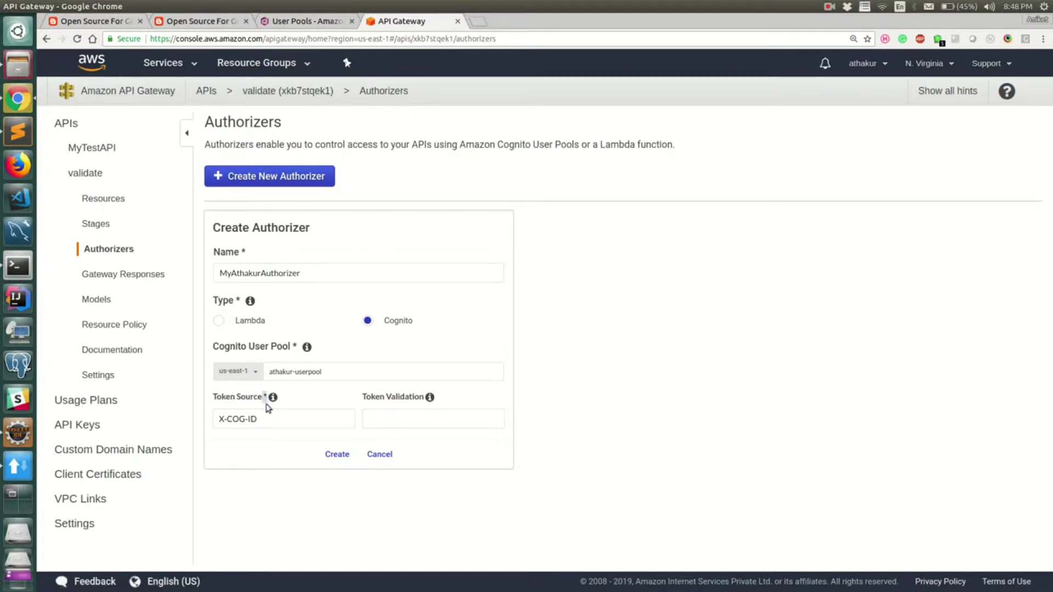
{"action": "left_click", "coordinate": [337, 454]}
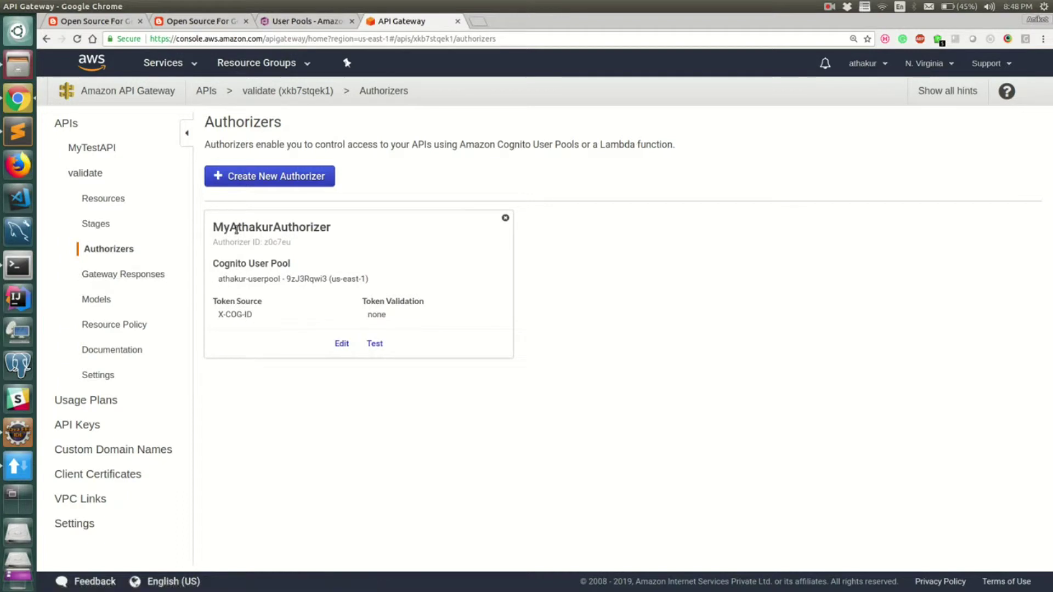
{"action": "left_click", "coordinate": [94, 176]}
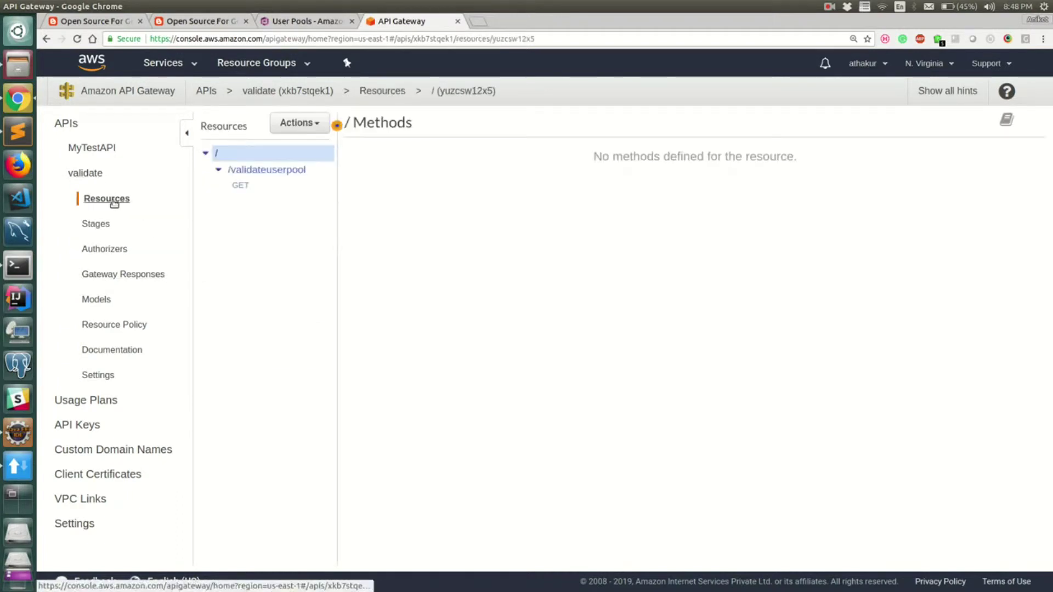
Step: Choose Mock as the integration type for GET on /validateuserpool and save it
{"action": "left_click", "coordinate": [249, 171]}
{"action": "left_click", "coordinate": [244, 185]}
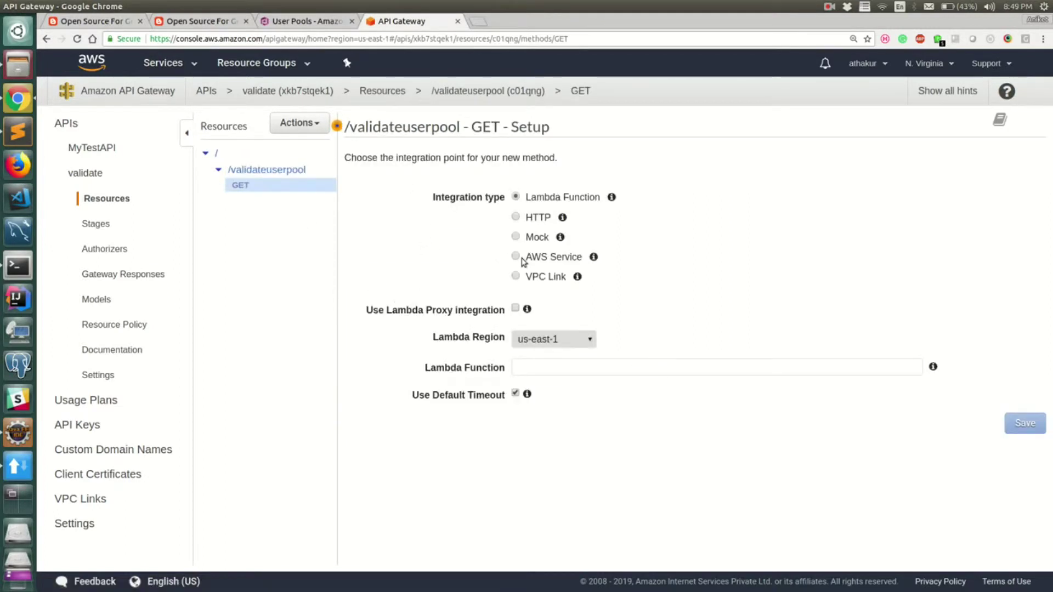
{"action": "left_click", "coordinate": [516, 236]}
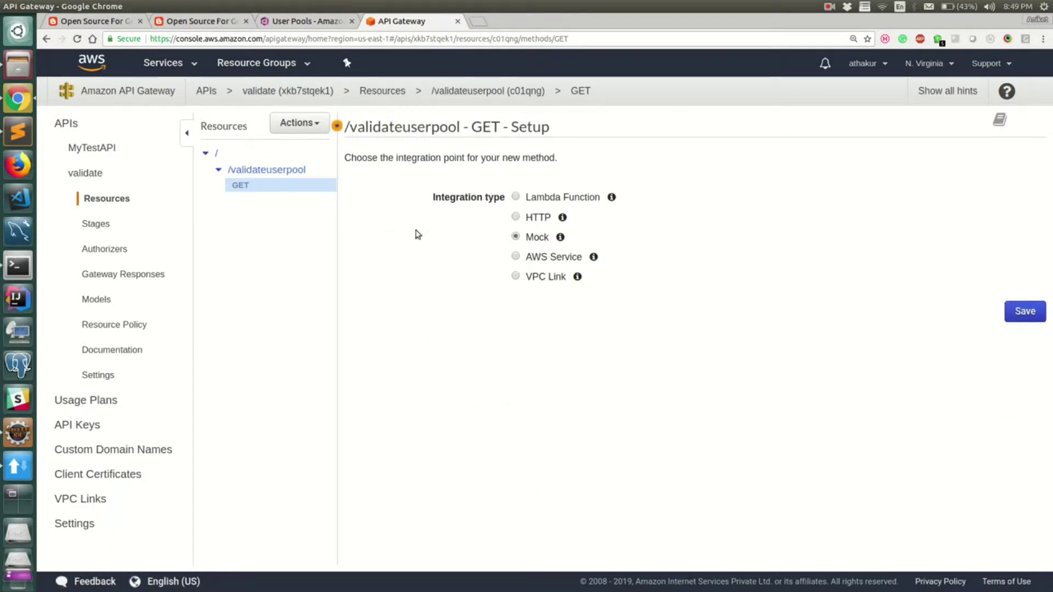
{"action": "left_click", "coordinate": [1006, 311]}
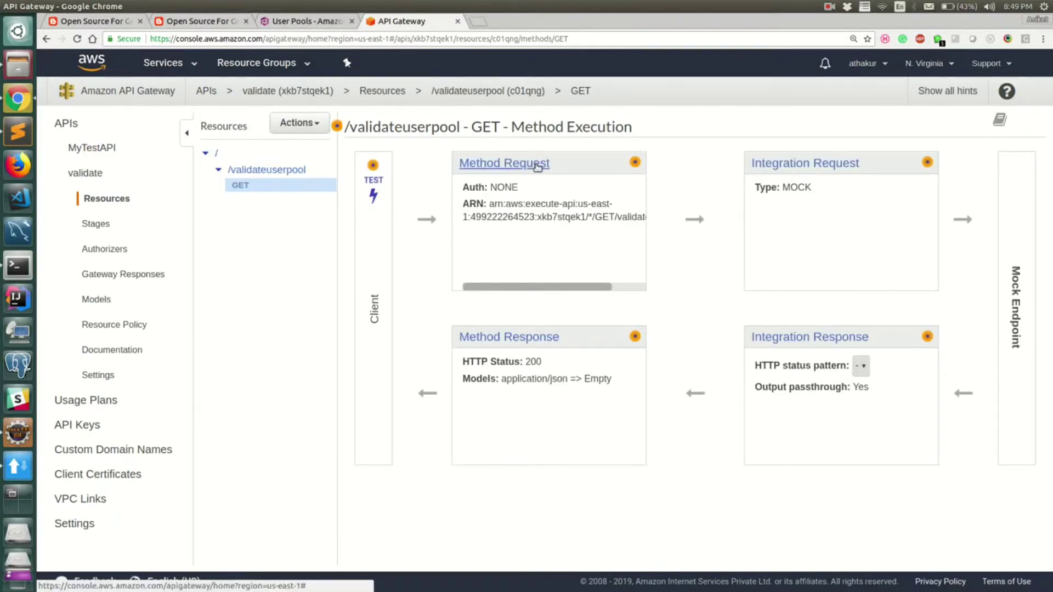
Step: Set the Method Request authorization of GET /validateuserpool to MyAthakurAuthorizer
{"action": "left_click", "coordinate": [803, 162]}
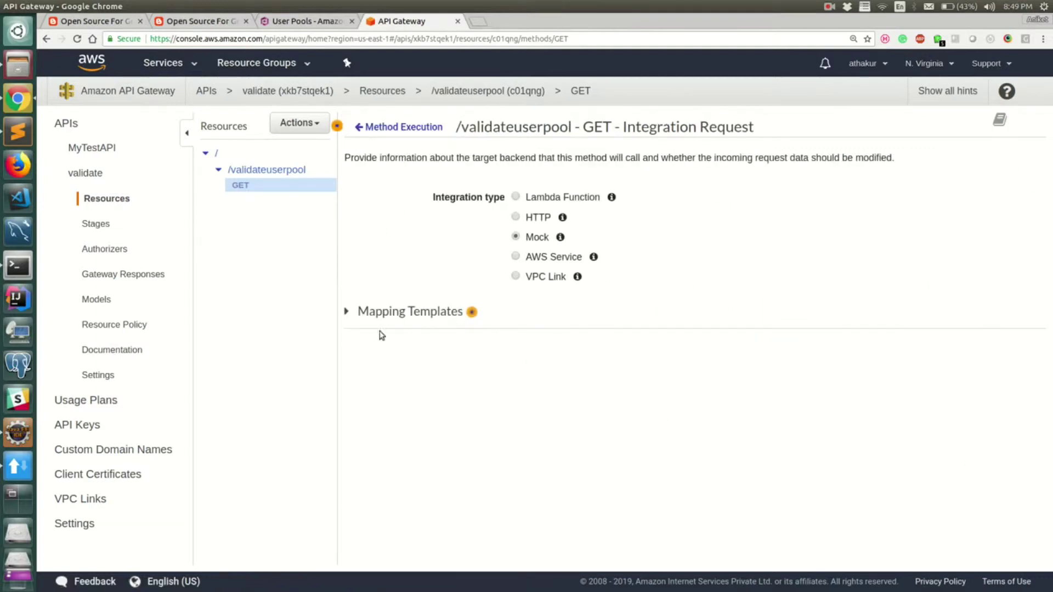
{"action": "left_click", "coordinate": [347, 313]}
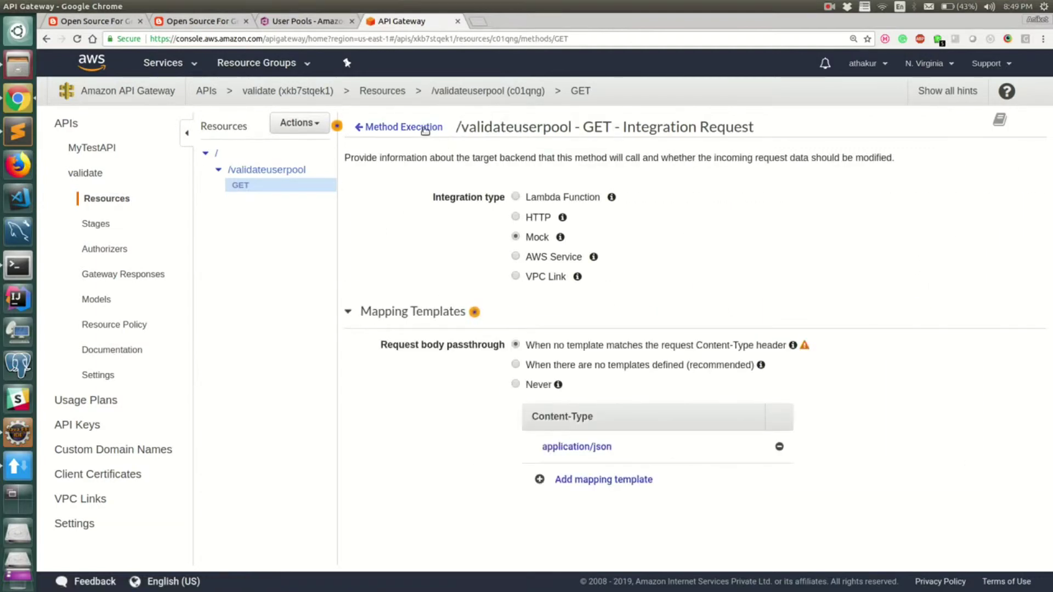
{"action": "left_click", "coordinate": [425, 129]}
{"action": "left_click", "coordinate": [536, 165]}
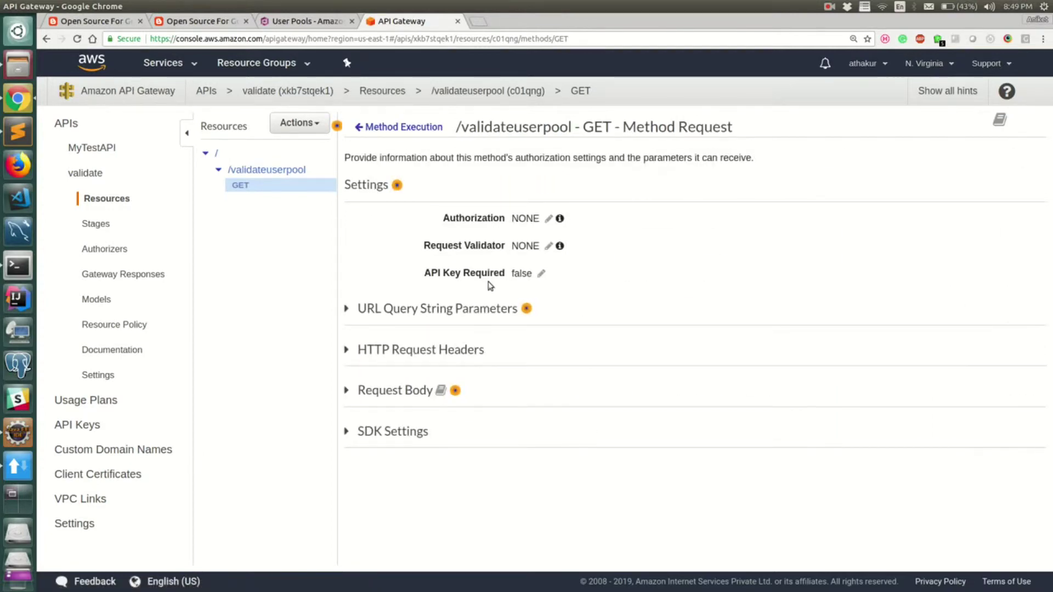
{"action": "double_click", "coordinate": [479, 219]}
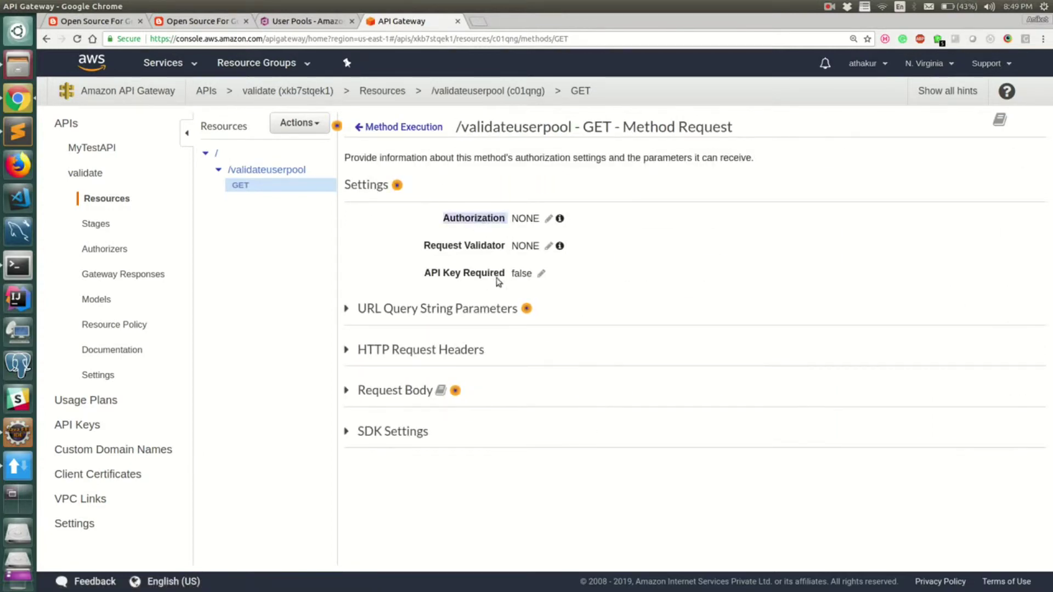
{"action": "left_click", "coordinate": [546, 221]}
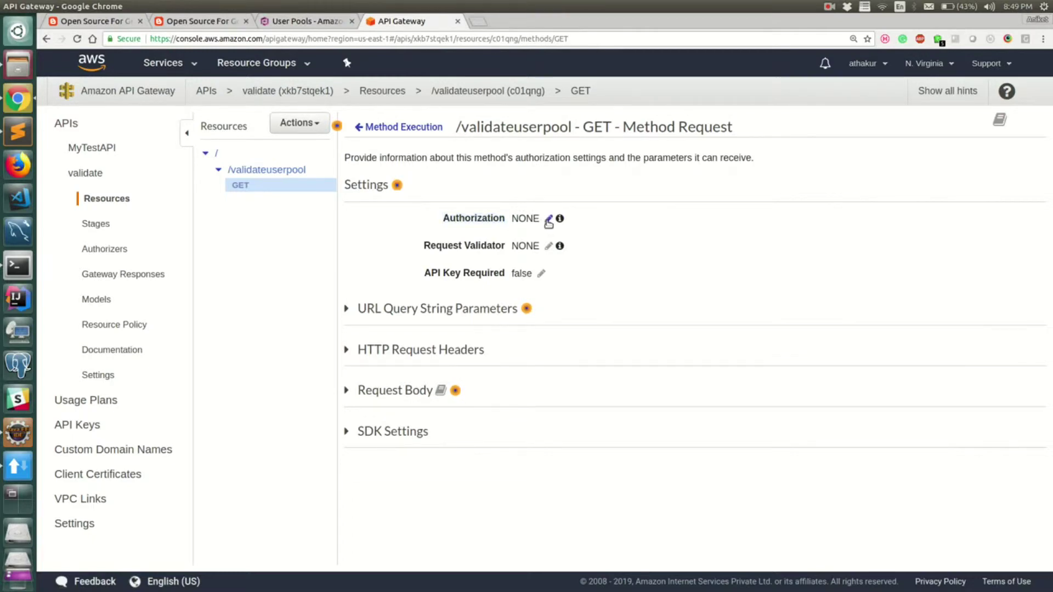
{"action": "left_click", "coordinate": [548, 222]}
{"action": "left_click", "coordinate": [553, 228]}
{"action": "left_click", "coordinate": [563, 272]}
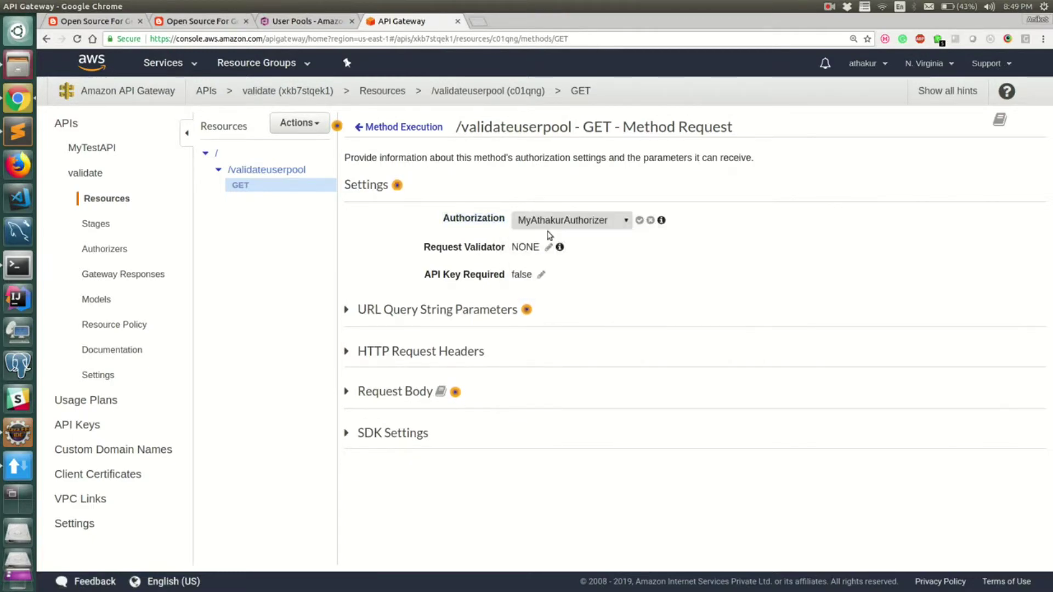
{"action": "left_click", "coordinate": [639, 220]}
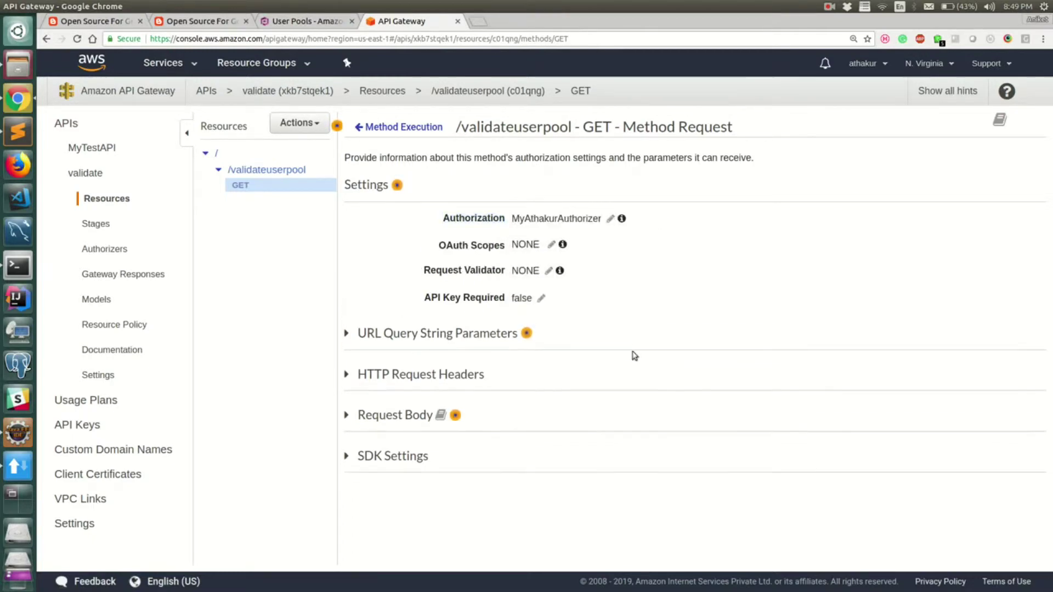
{"action": "left_click", "coordinate": [296, 125]}
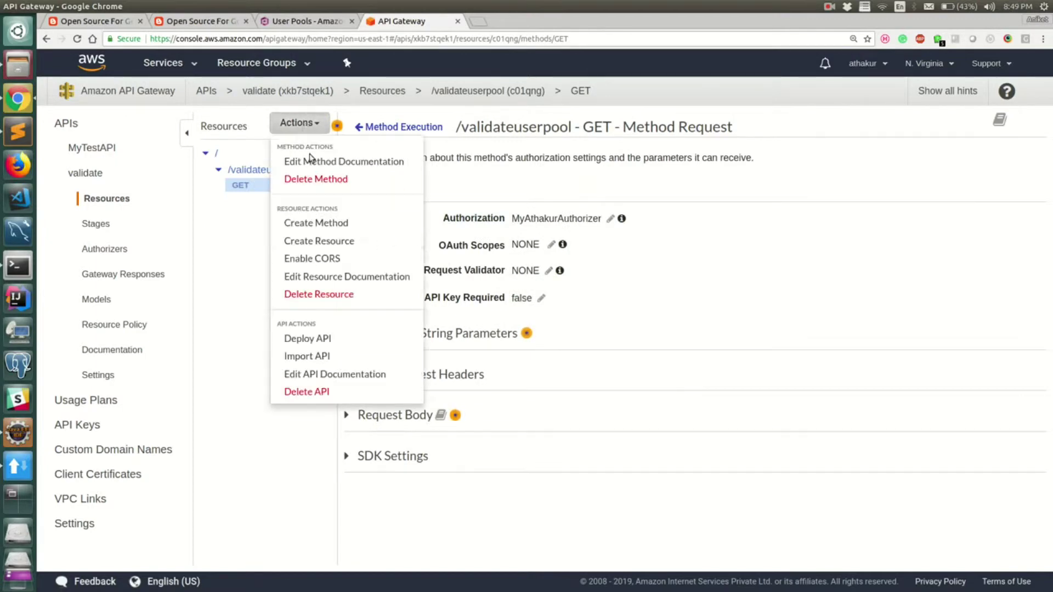
Step: Deploy the API to a new stage 'develop', using 'develop' as stage and deployment descriptions
{"action": "left_click", "coordinate": [388, 346]}
{"action": "left_click", "coordinate": [600, 185]}
{"action": "left_click", "coordinate": [593, 215]}
{"action": "left_click", "coordinate": [583, 208]}
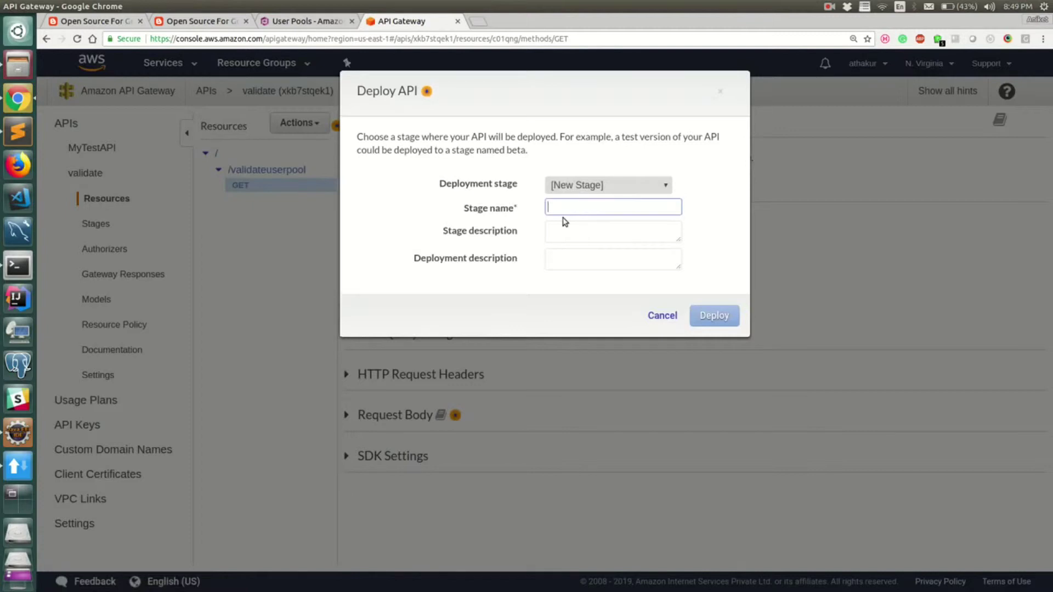
{"action": "type", "text": "develop"}
{"action": "left_click", "coordinate": [582, 242]}
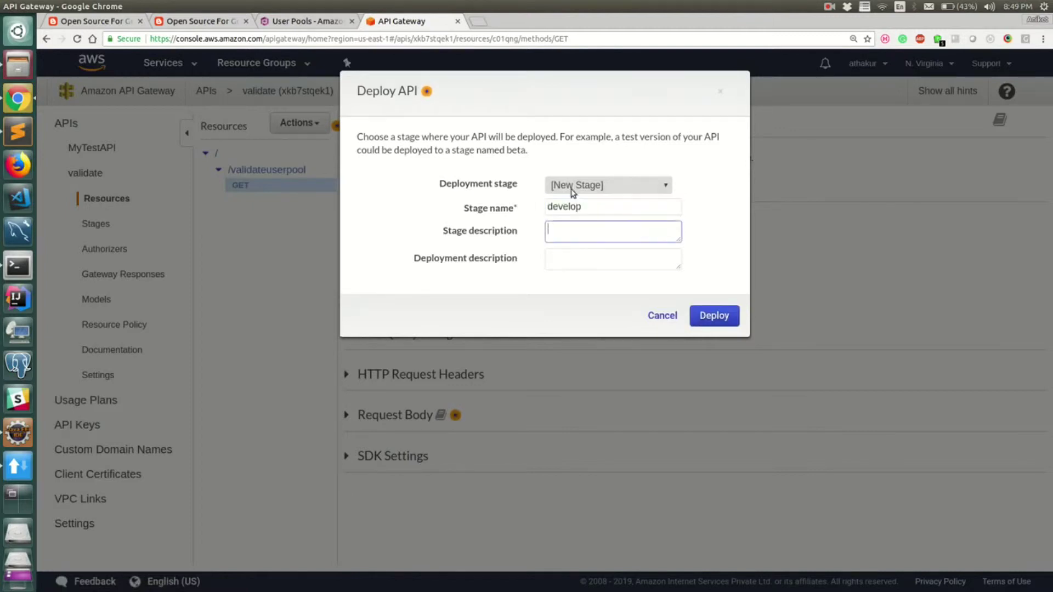
{"action": "double_click", "coordinate": [570, 207]}
{"action": "key", "text": "ctrl+c"}
{"action": "left_click", "coordinate": [562, 231]}
{"action": "key", "text": "ctrl+v"}
{"action": "left_click", "coordinate": [564, 258]}
{"action": "key", "text": "ctrl+v"}
{"action": "left_click", "coordinate": [719, 310]}
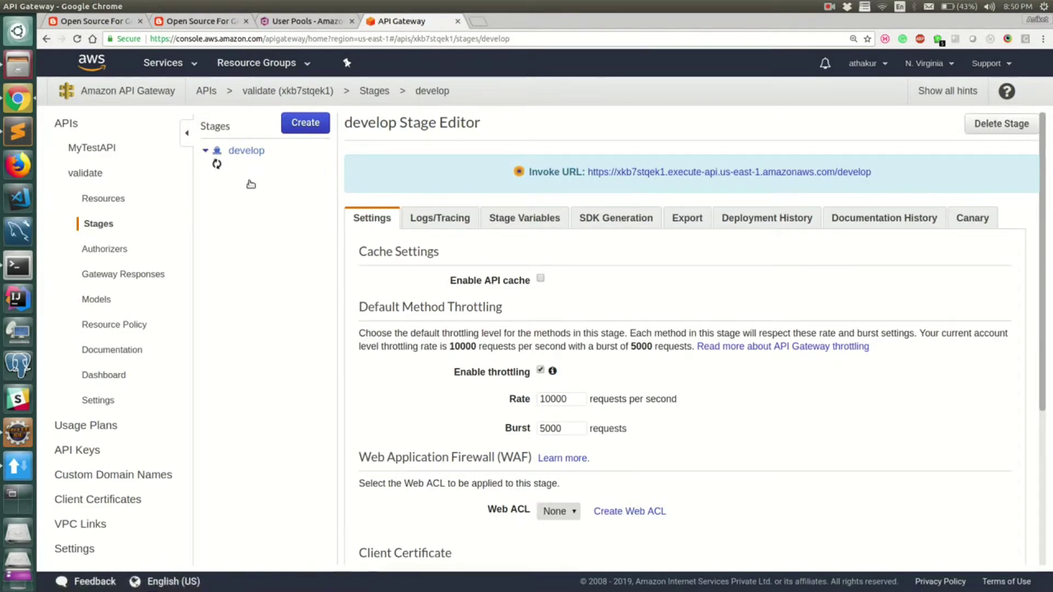
{"action": "left_click", "coordinate": [272, 201]}
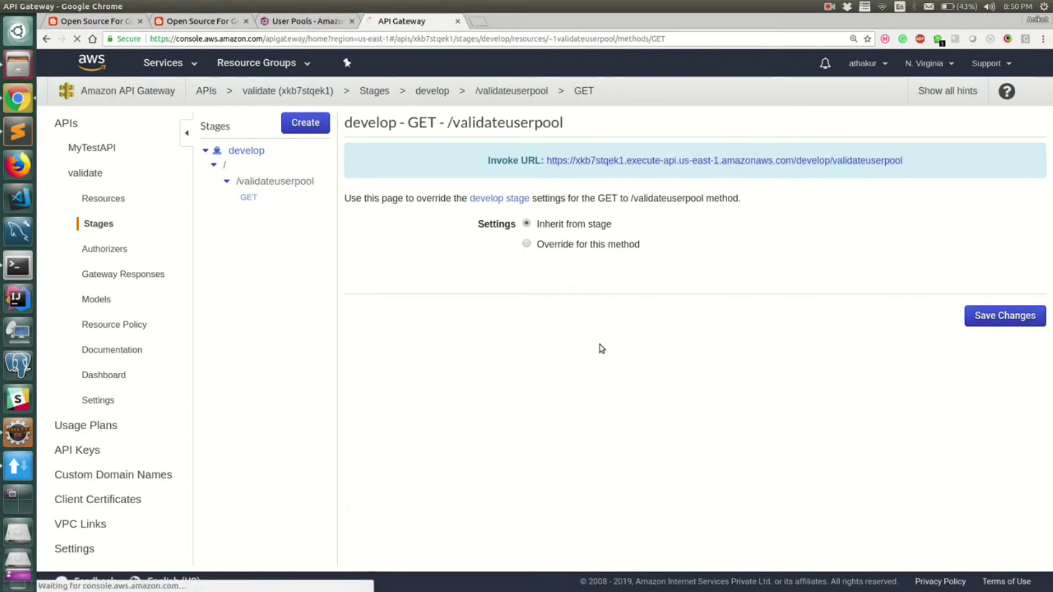
{"action": "left_click", "coordinate": [528, 224]}
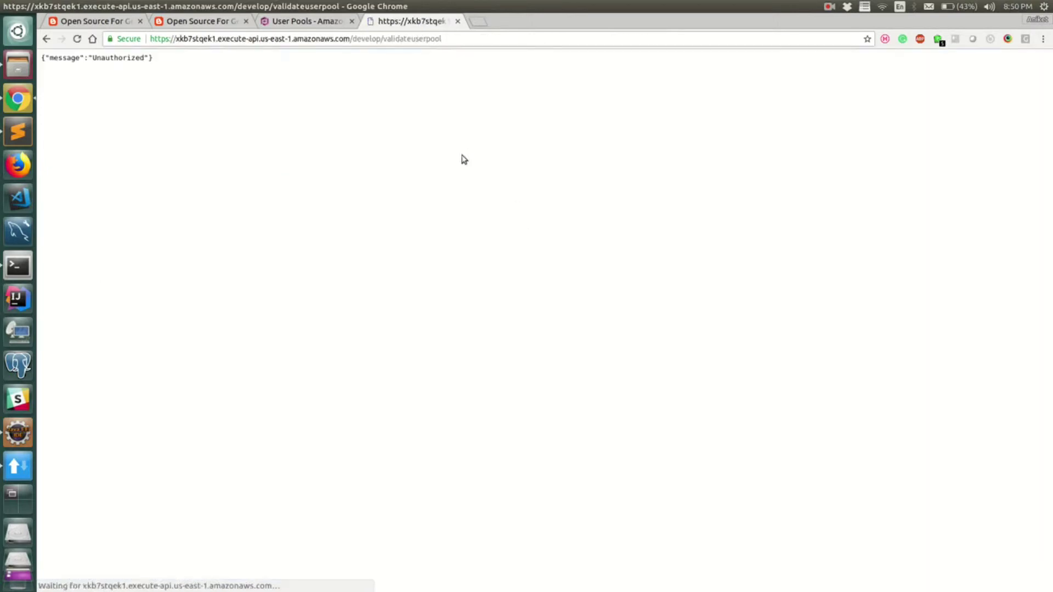
{"action": "left_click", "coordinate": [47, 39]}
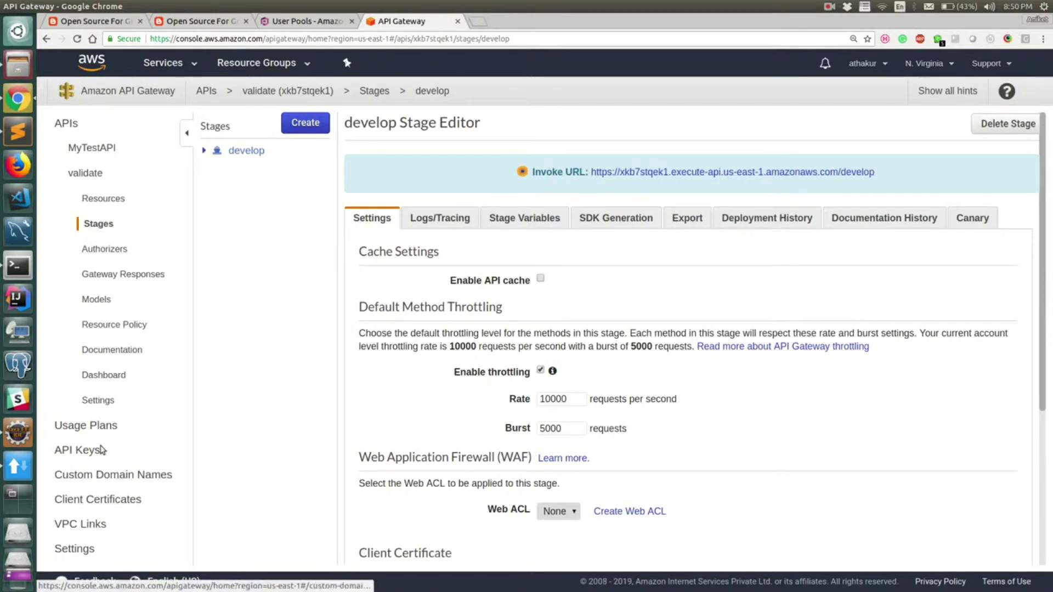
Step: Test MyAthakurAuthorizer with the dummy token 'abc', which returns Unauthorized
{"action": "left_click", "coordinate": [104, 248]}
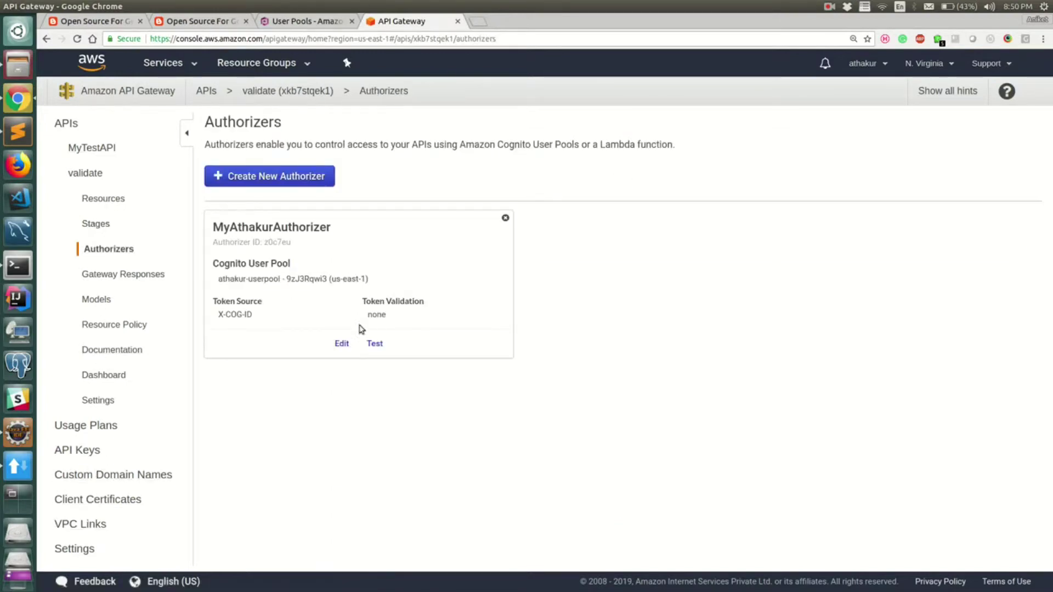
{"action": "left_click", "coordinate": [374, 343]}
{"action": "left_click", "coordinate": [513, 230]}
{"action": "type", "text": "abc"}
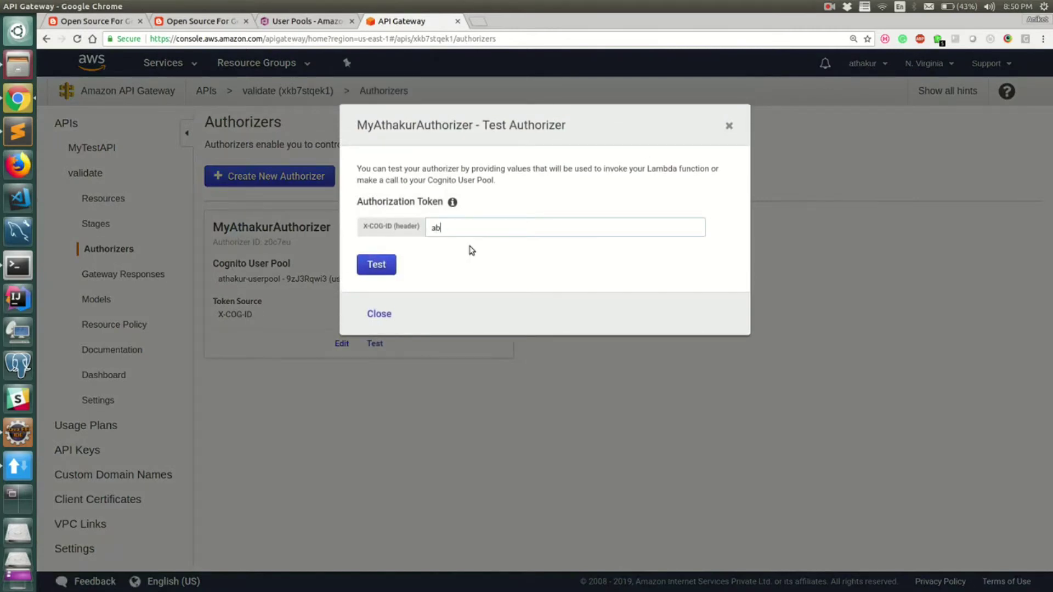
{"action": "left_click", "coordinate": [373, 265]}
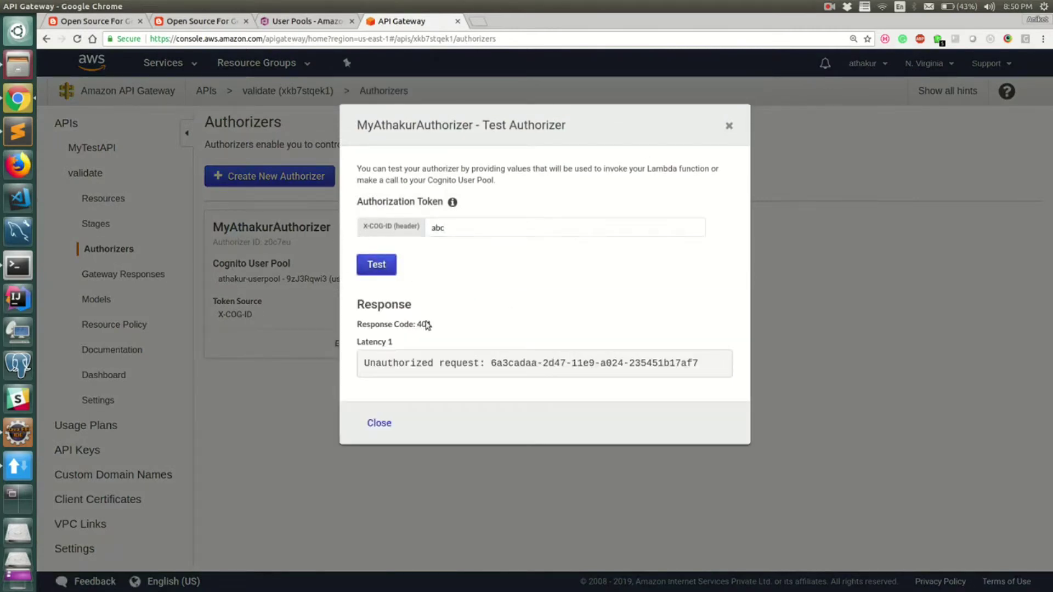
{"action": "double_click", "coordinate": [383, 364]}
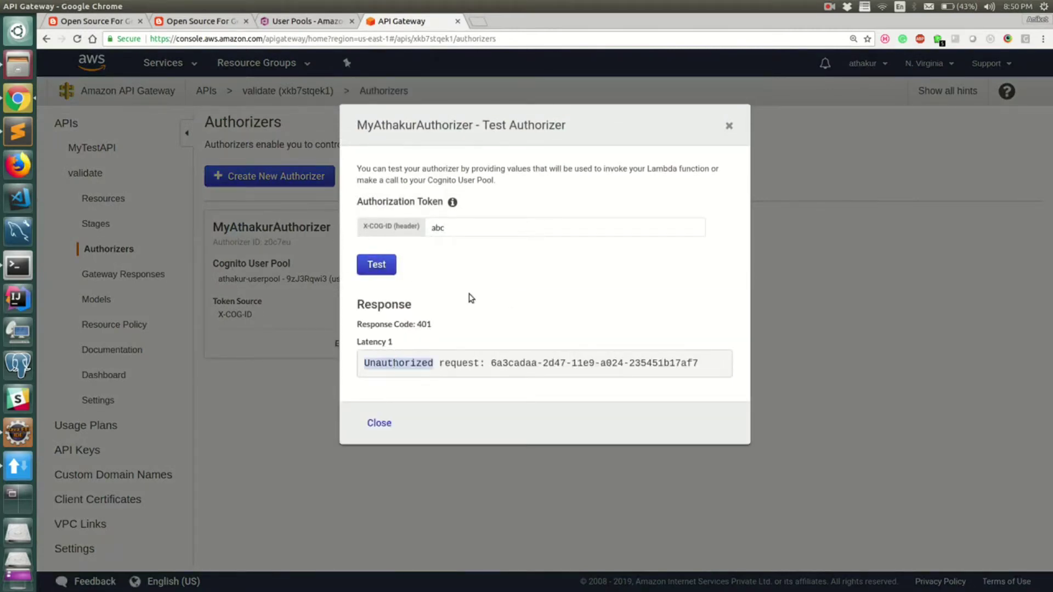
Step: Retest the authorizer with the ID token copied from Eclipse, getting Response Code 200
{"action": "key", "text": "alt+Tab"}
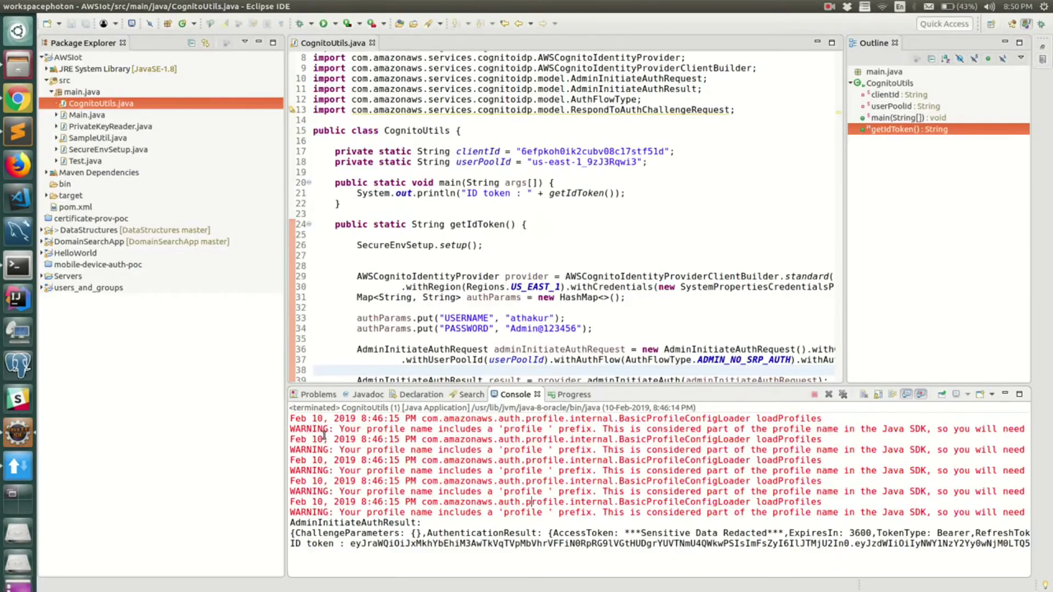
{"action": "left_click_drag", "start_coordinate": [349, 545], "coordinate": [1015, 581]}
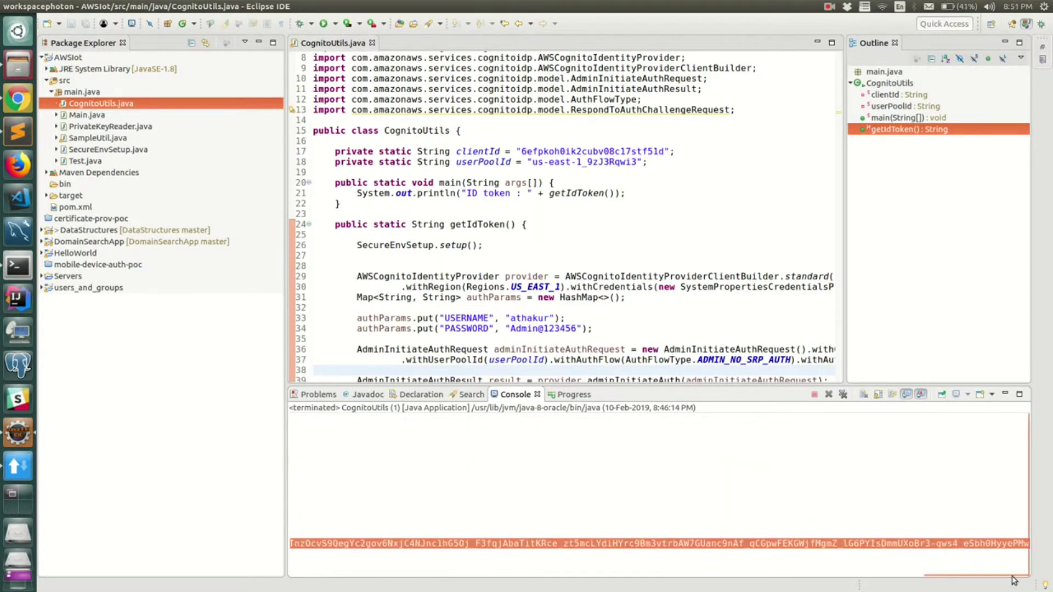
{"action": "key", "text": "alt+Tab"}
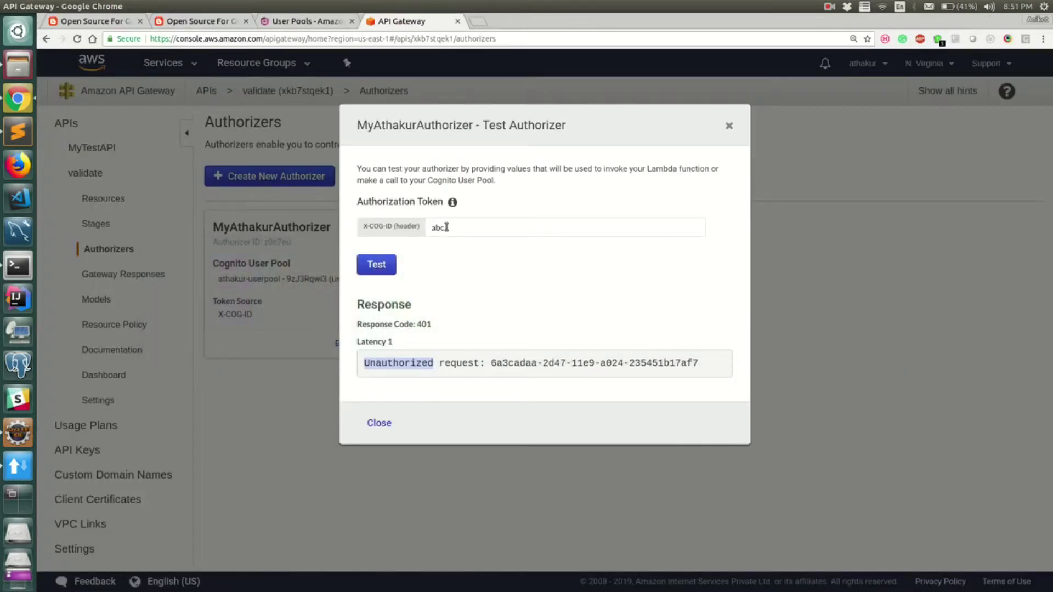
{"action": "double_click", "coordinate": [447, 230]}
{"action": "key", "text": "ctrl+v"}
{"action": "left_click", "coordinate": [379, 264]}
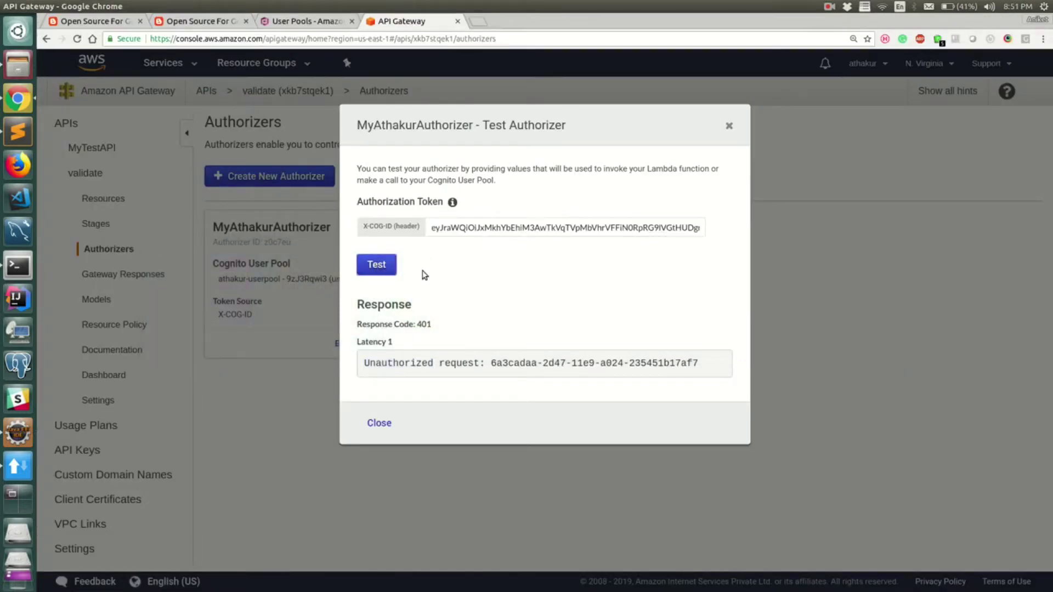
{"action": "triple_click", "coordinate": [385, 324]}
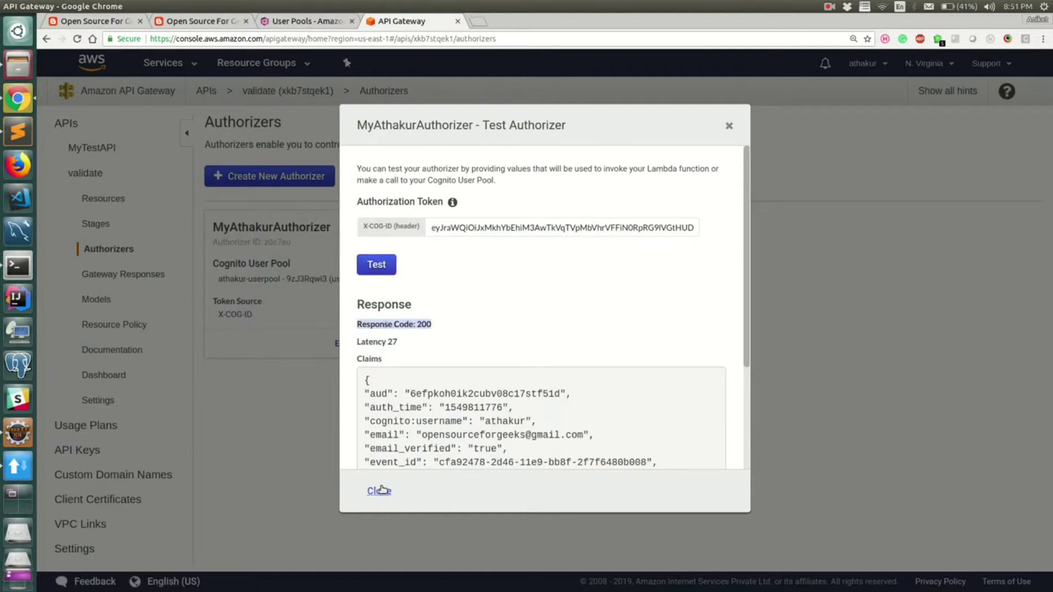
{"action": "left_click", "coordinate": [382, 490]}
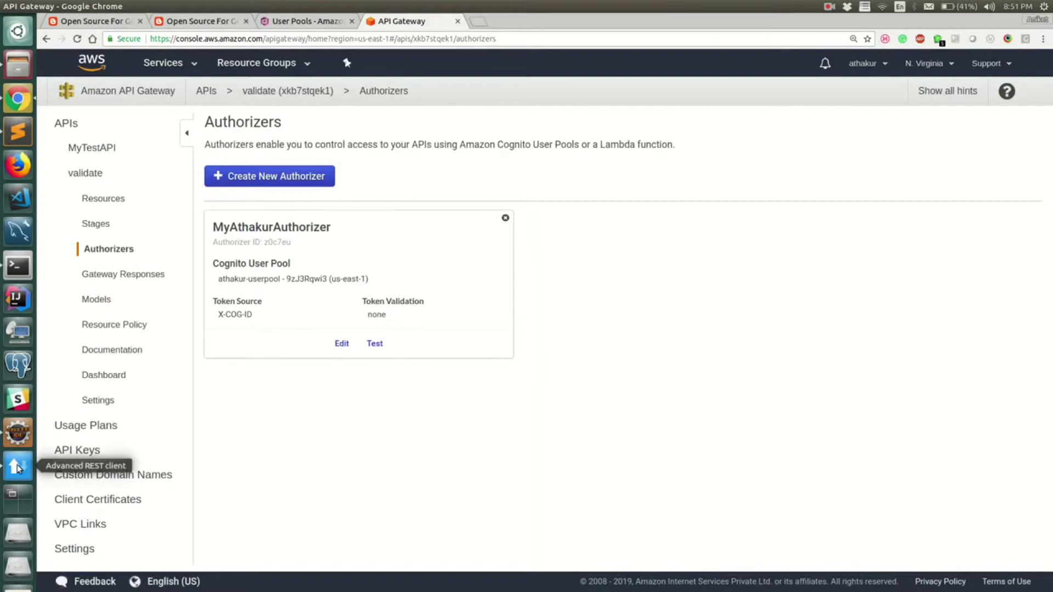
Step: In Advanced REST Client, add an X-COG-ID request header holding the pasted ID token
{"action": "left_click", "coordinate": [16, 467]}
{"action": "left_click", "coordinate": [408, 136]}
{"action": "left_click", "coordinate": [303, 176]}
{"action": "left_click", "coordinate": [424, 179]}
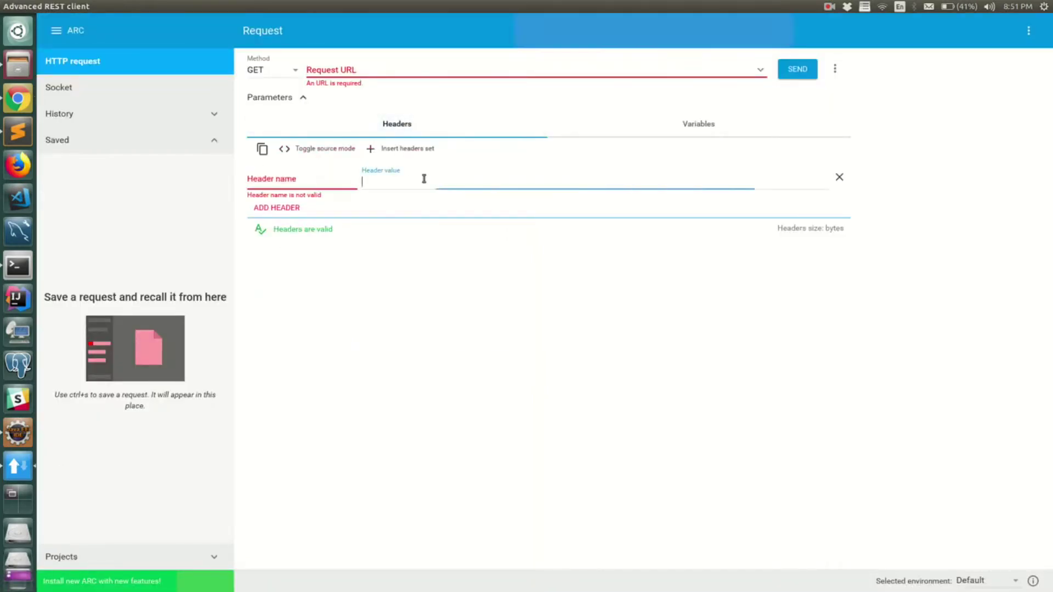
{"action": "key", "text": "ctrl+v"}
{"action": "left_click", "coordinate": [307, 182]}
{"action": "type", "text": "X-"}
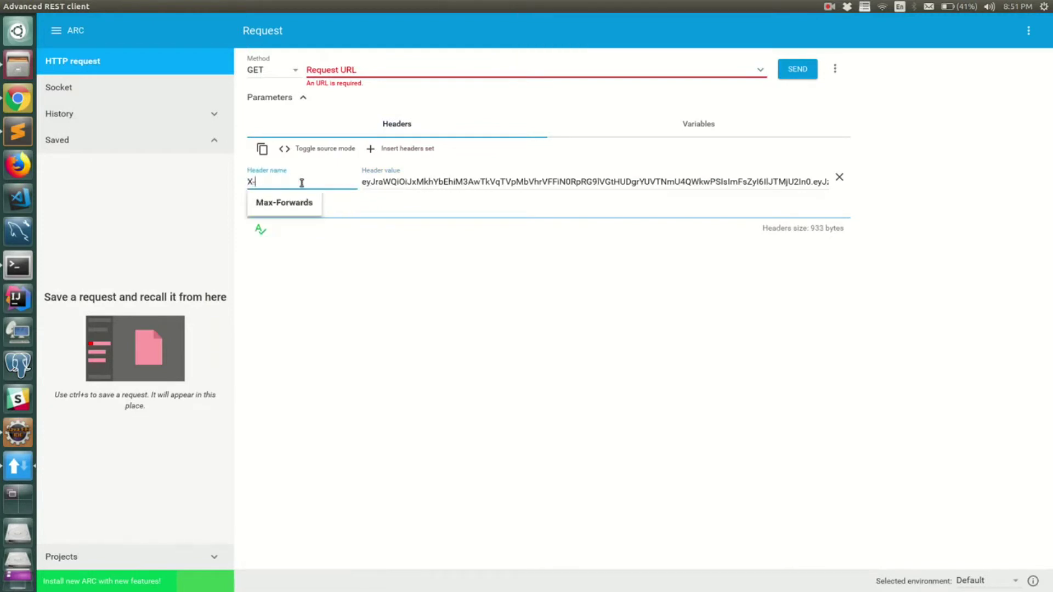
{"action": "type", "text": "COG-ID"}
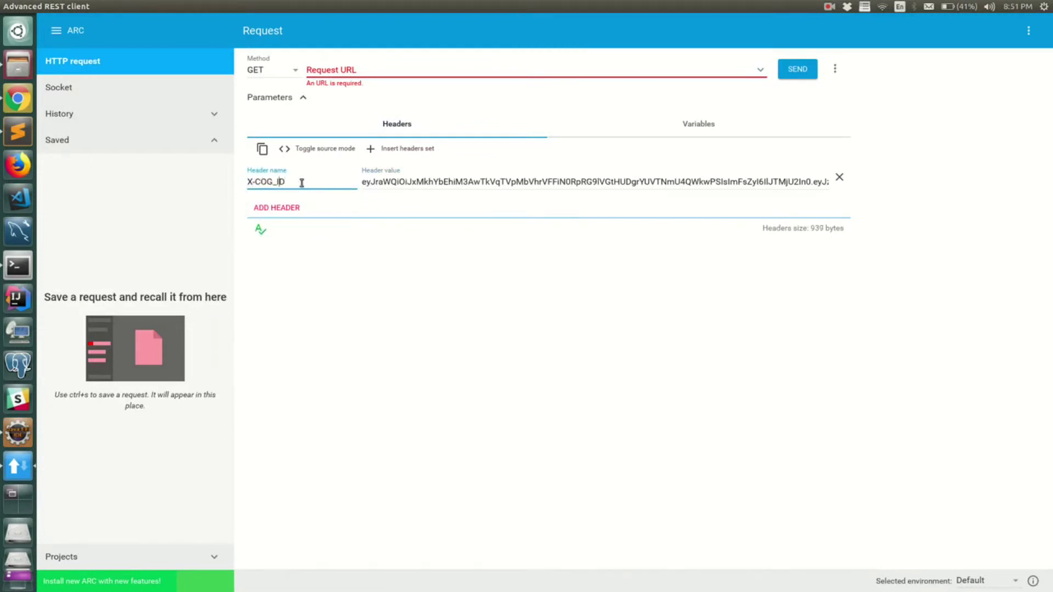
Step: Copy the invoke URL of GET /validateuserpool from the validate API's develop stage
{"action": "left_click", "coordinate": [352, 70]}
{"action": "key", "text": "alt+Tab"}
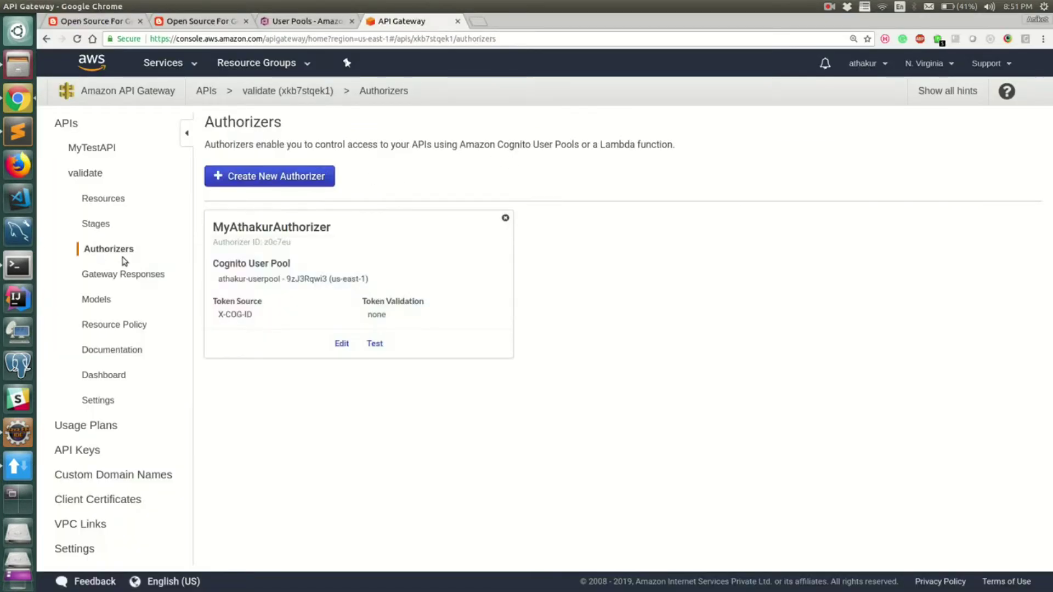
{"action": "left_click", "coordinate": [107, 227]}
{"action": "left_click", "coordinate": [207, 154]}
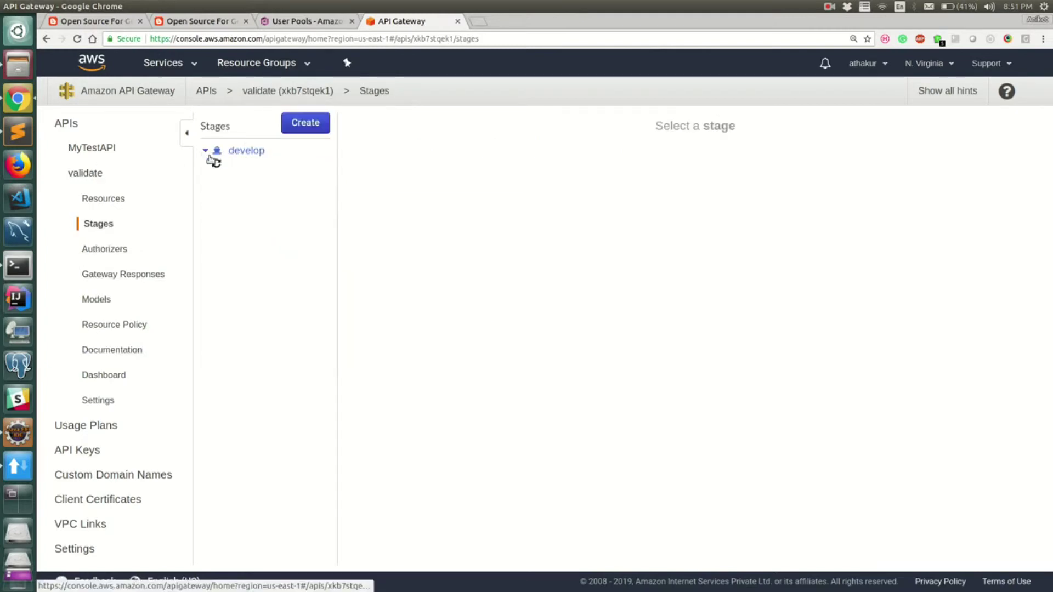
{"action": "left_click", "coordinate": [250, 196]}
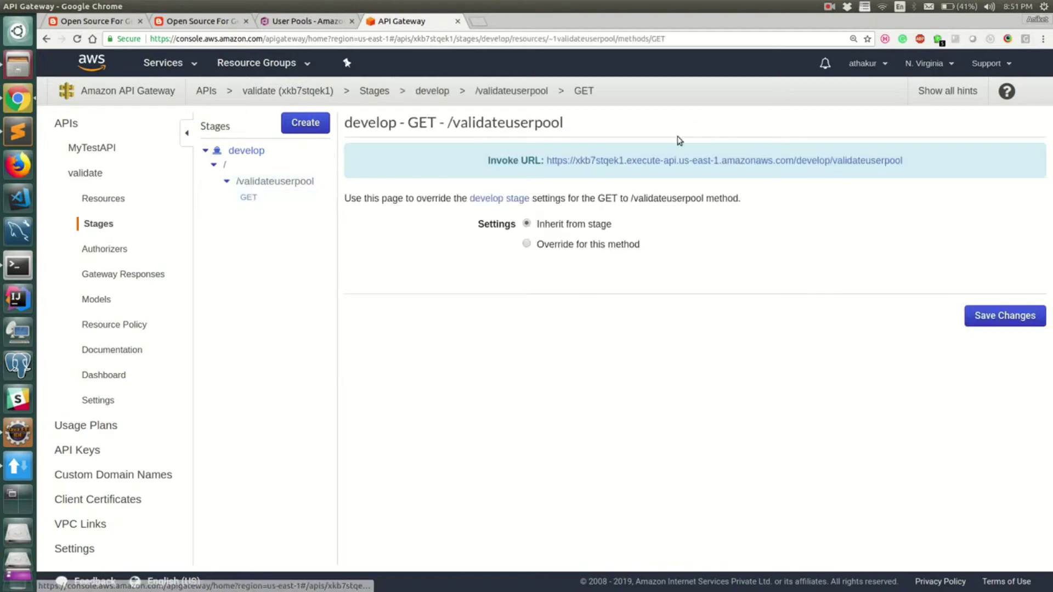
{"action": "left_click_drag", "start_coordinate": [908, 161], "coordinate": [538, 161]}
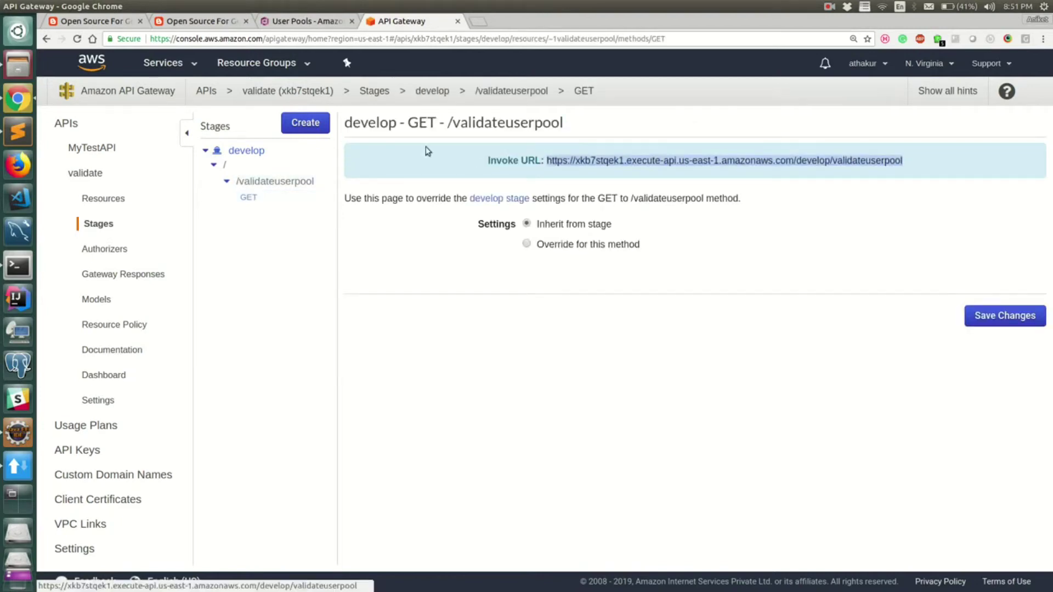
{"action": "key", "text": "ctrl+c"}
Step: Paste the invoke URL as the request URL and send the GET request
{"action": "key", "text": "alt+Tab"}
{"action": "left_click", "coordinate": [377, 70]}
{"action": "key", "text": "ctrl+v"}
{"action": "left_click", "coordinate": [797, 76]}
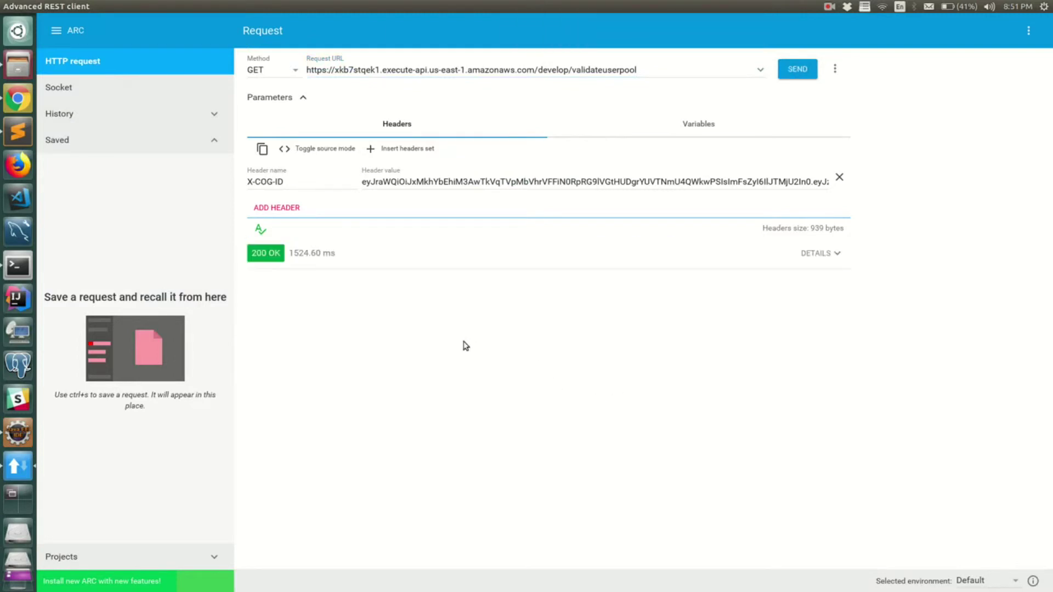
Step: Insert '122' into the header token and send, getting 401 Unauthorized
{"action": "left_click", "coordinate": [472, 178]}
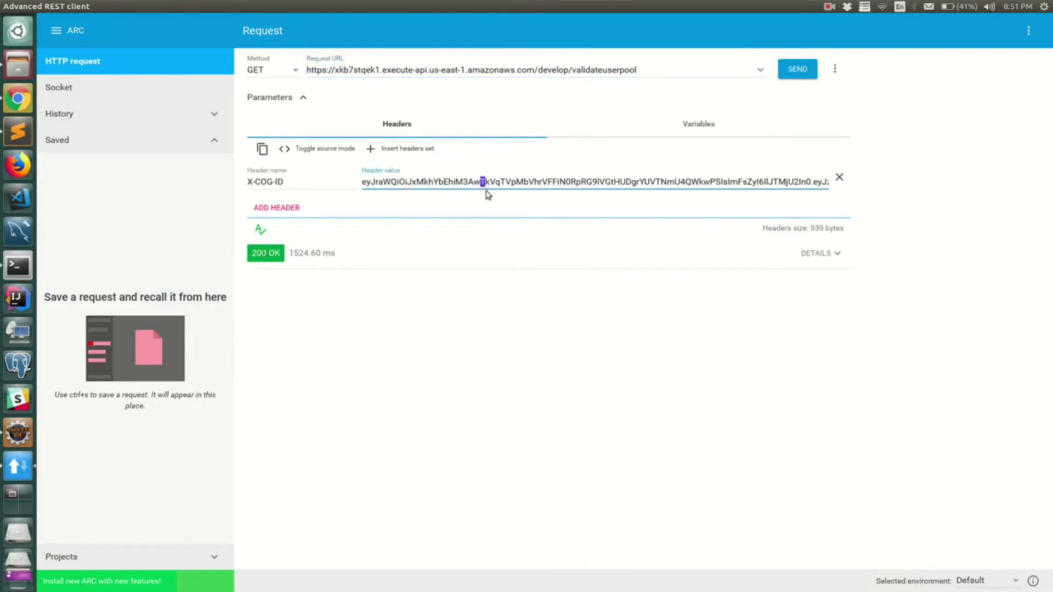
{"action": "type", "text": "122"}
{"action": "left_click", "coordinate": [796, 71]}
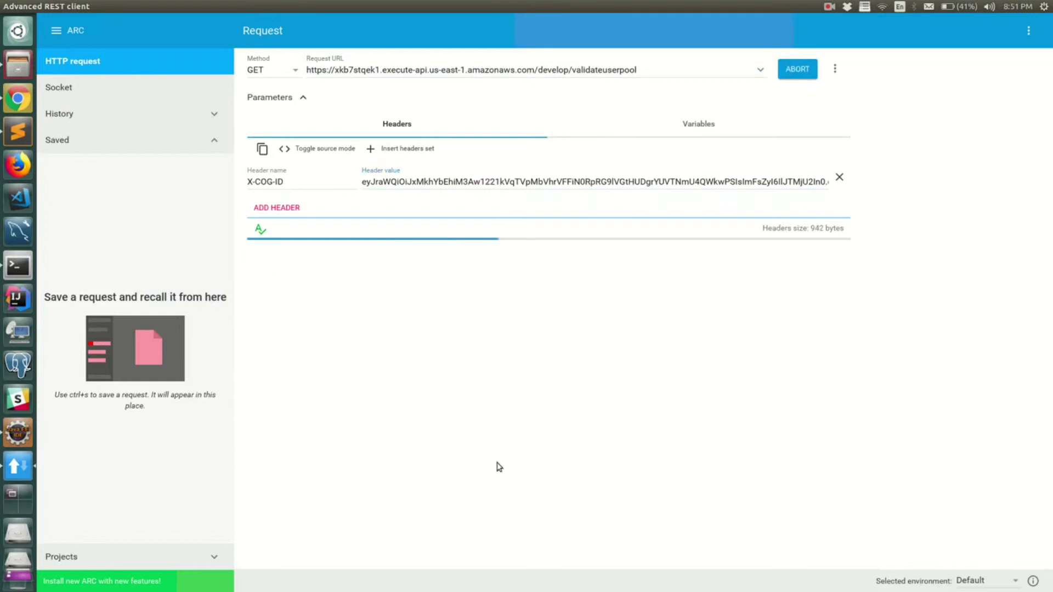
{"action": "double_click", "coordinate": [342, 307]}
Step: Restore the original ID token in X-COG-ID and resend, getting 200 OK
{"action": "triple_click", "coordinate": [473, 187]}
{"action": "key", "text": "ctrl+v"}
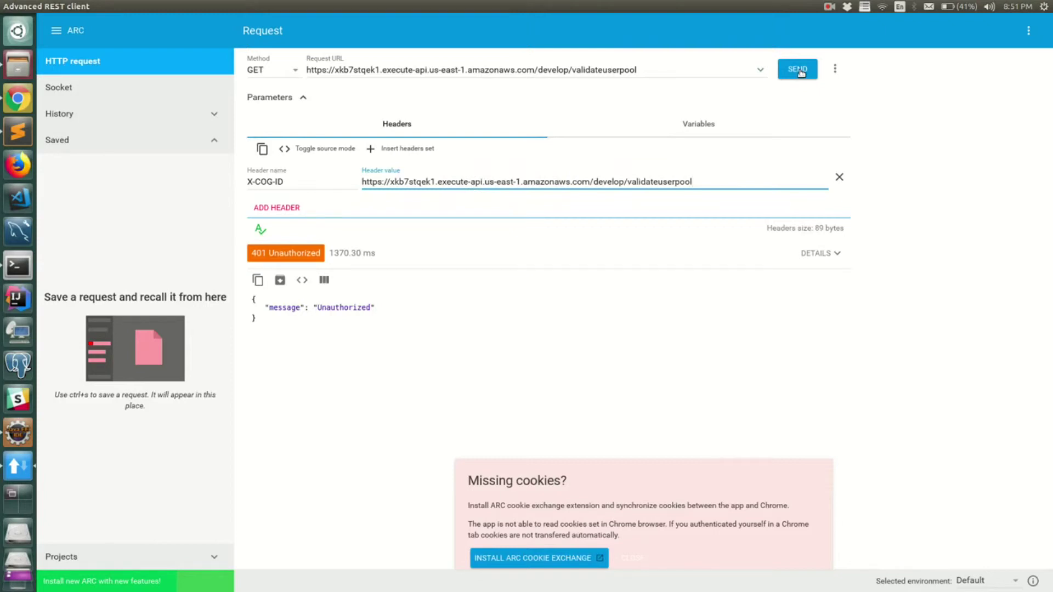
{"action": "key", "text": "ctrl+z"}
{"action": "key", "text": "ctrl+z"}
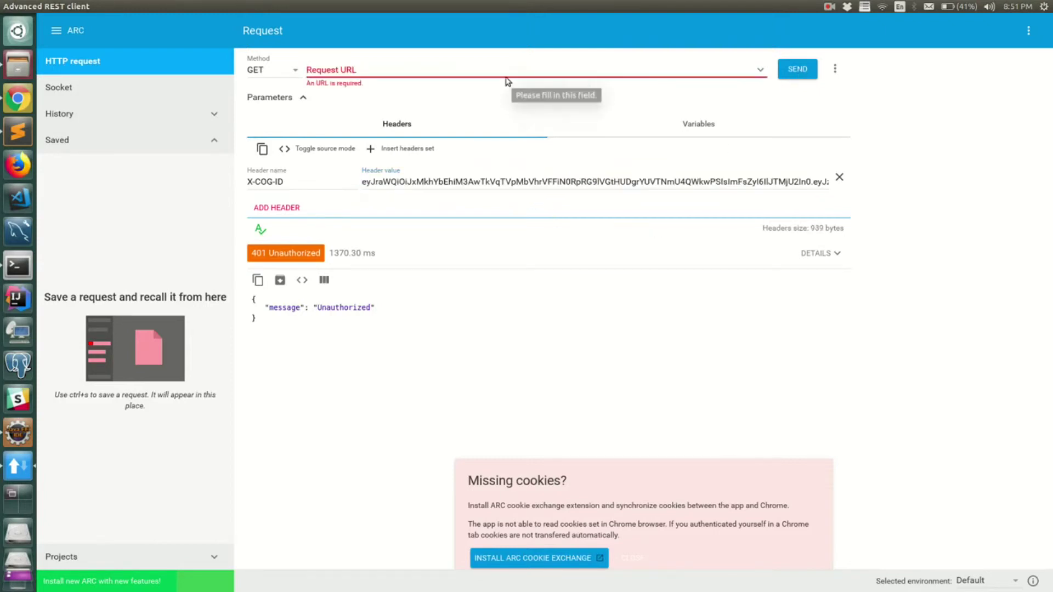
{"action": "key", "text": "ctrl+v"}
{"action": "left_click", "coordinate": [798, 76]}
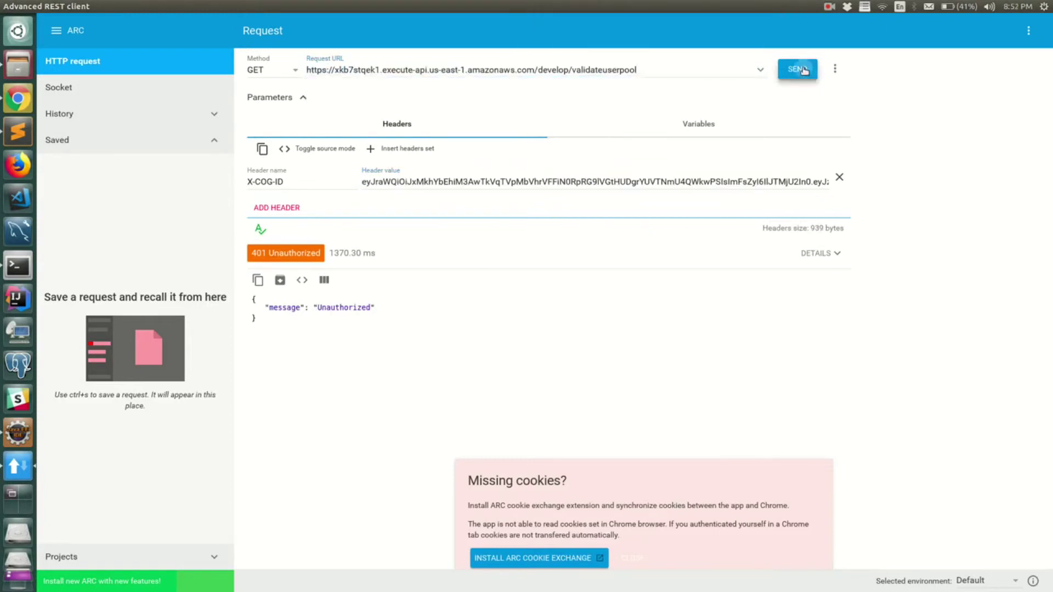
{"action": "triple_click", "coordinate": [267, 253]}
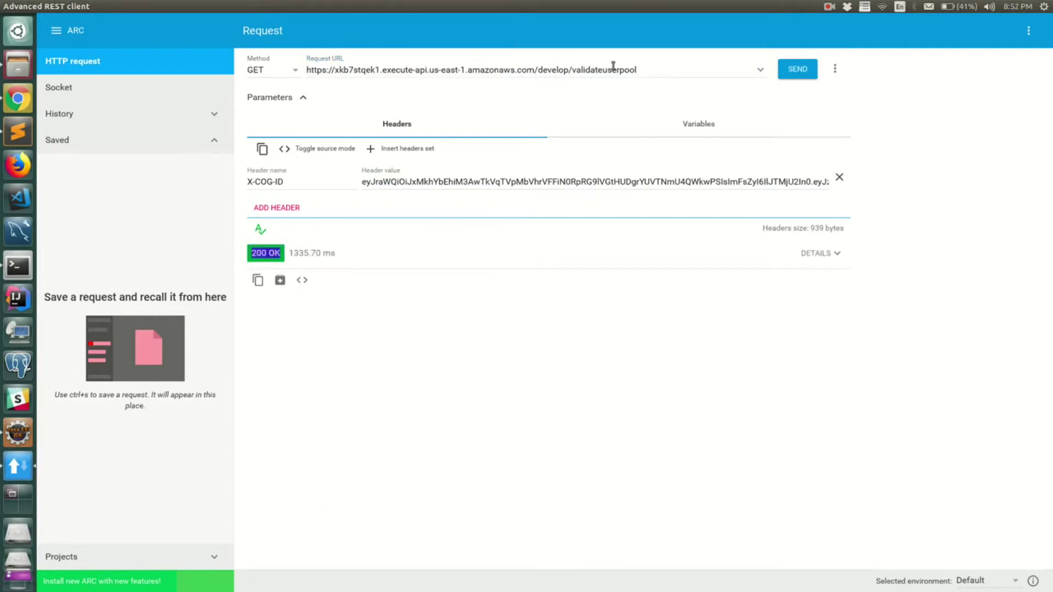
Step: Highlight the request URL, then return to Eclipse
{"action": "triple_click", "coordinate": [647, 69]}
{"action": "left_click", "coordinate": [391, 265]}
{"action": "left_click", "coordinate": [28, 429]}
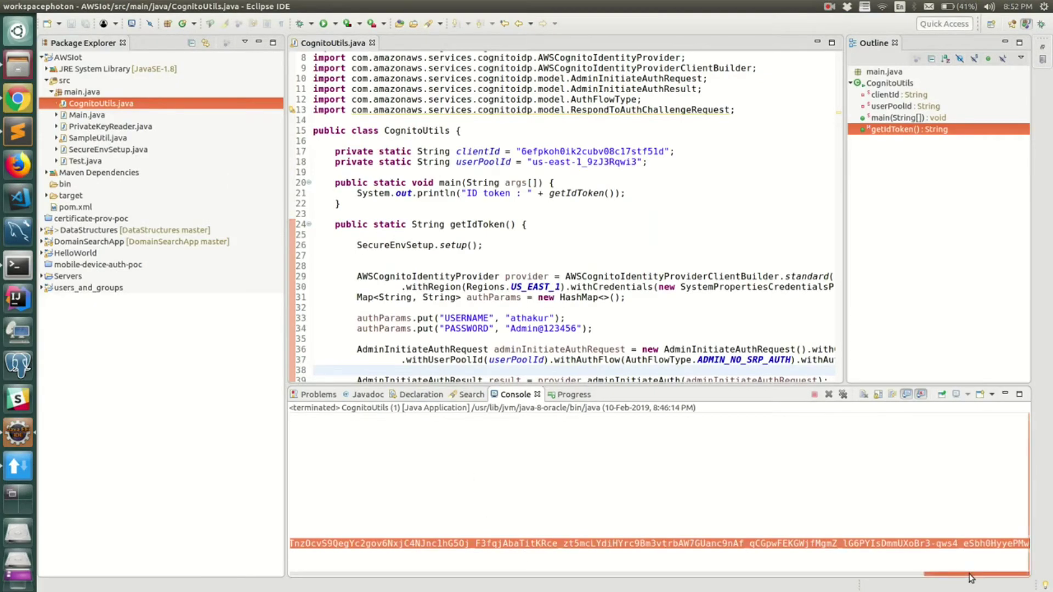
Step: Open the validate API's Authorizers page and highlight the authorizer's X-COG-ID token source
{"action": "left_click_drag", "start_coordinate": [971, 574], "coordinate": [254, 580]}
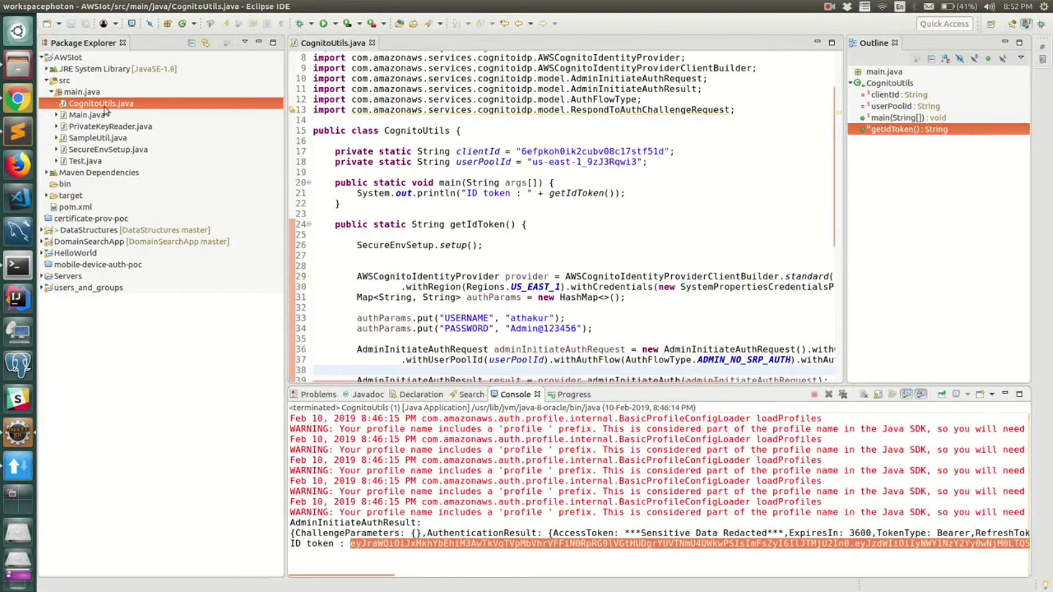
{"action": "key", "text": "alt+Tab"}
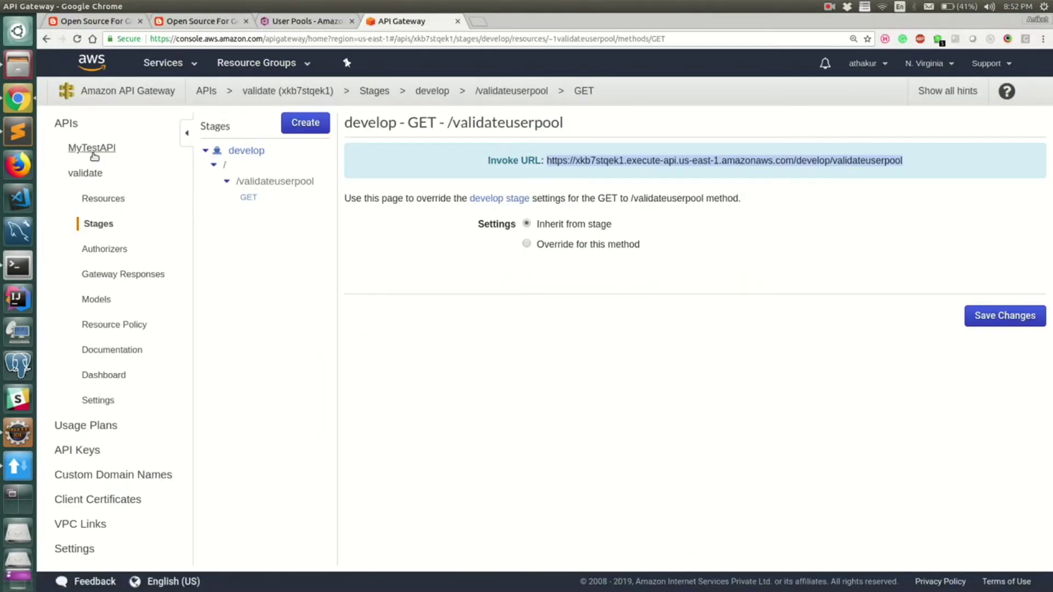
{"action": "left_click", "coordinate": [104, 250]}
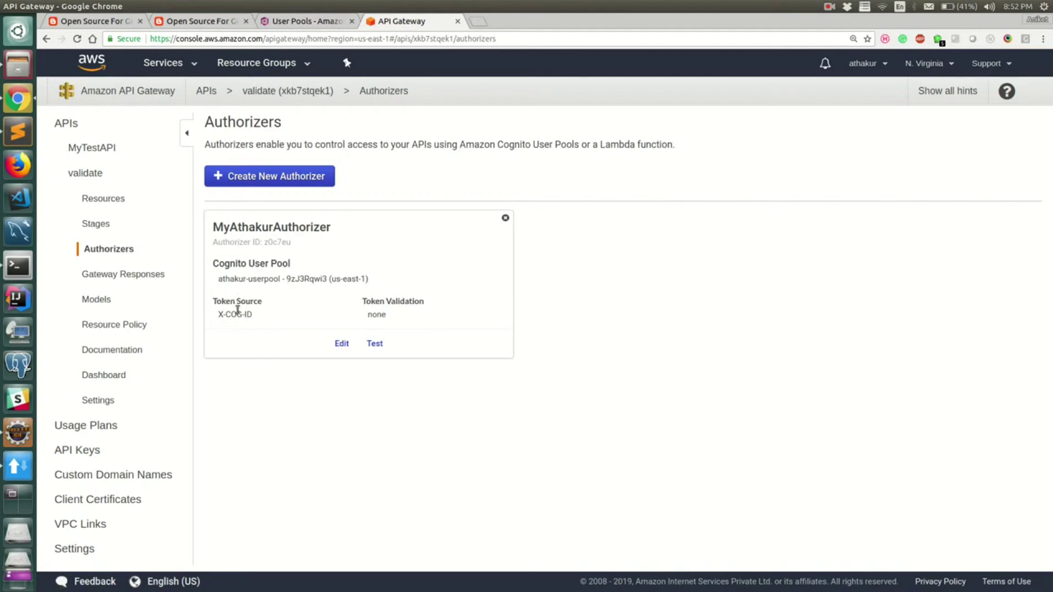
{"action": "left_click_drag", "start_coordinate": [221, 316], "coordinate": [252, 316]}
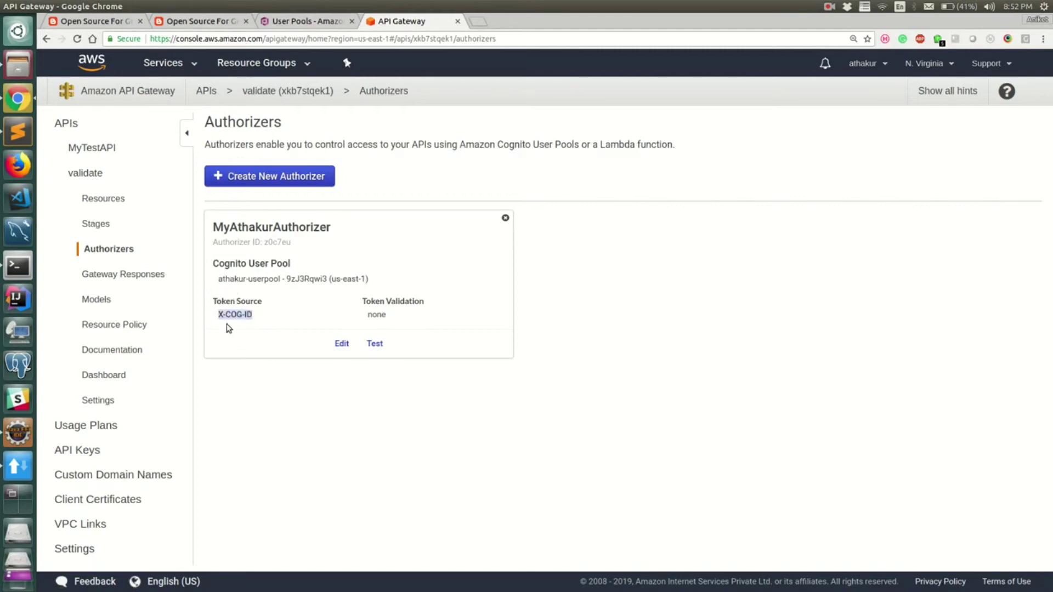